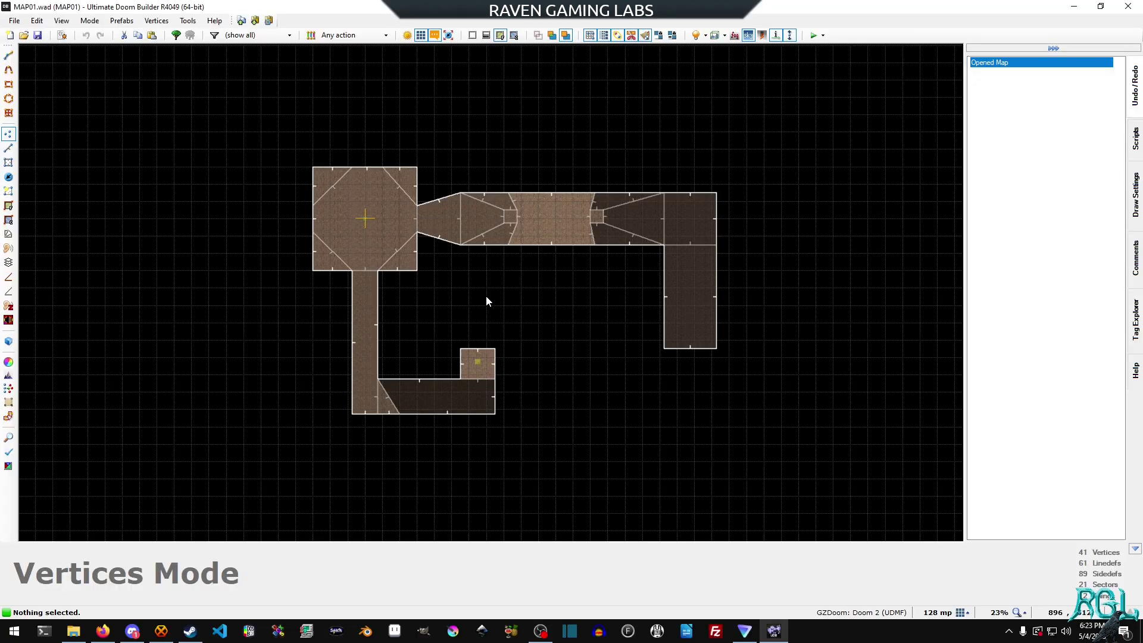
In Sectors mode, open the large octagonal room's sector colour settings for examination, then close them without changing any values
middle_click_drag(492, 295, 584, 324)
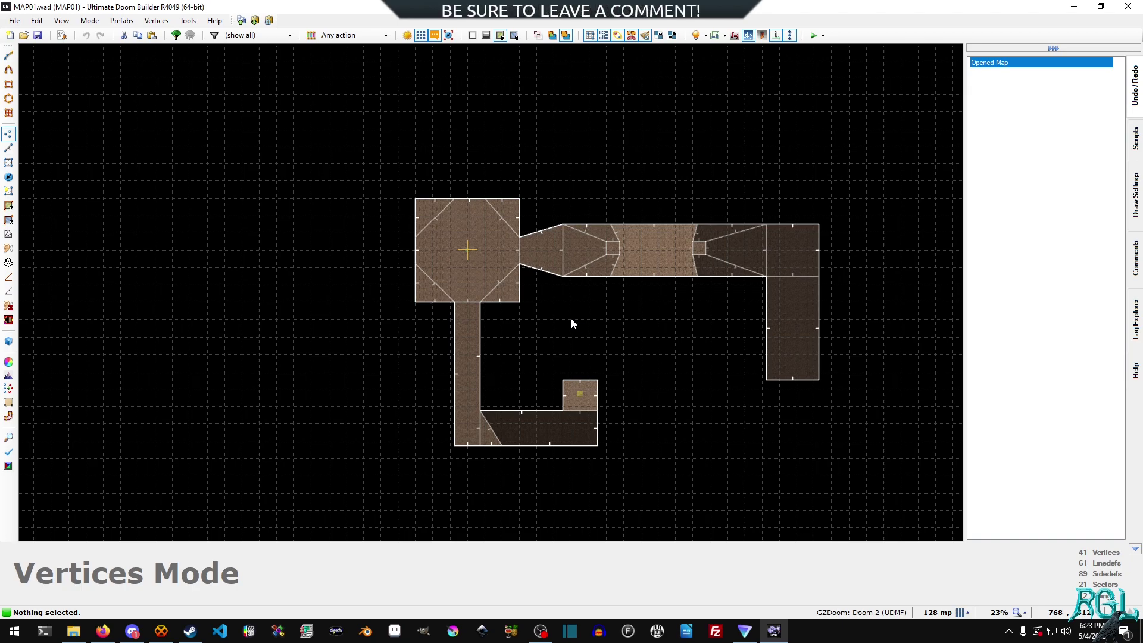
scroll(572, 324, "up", 4)
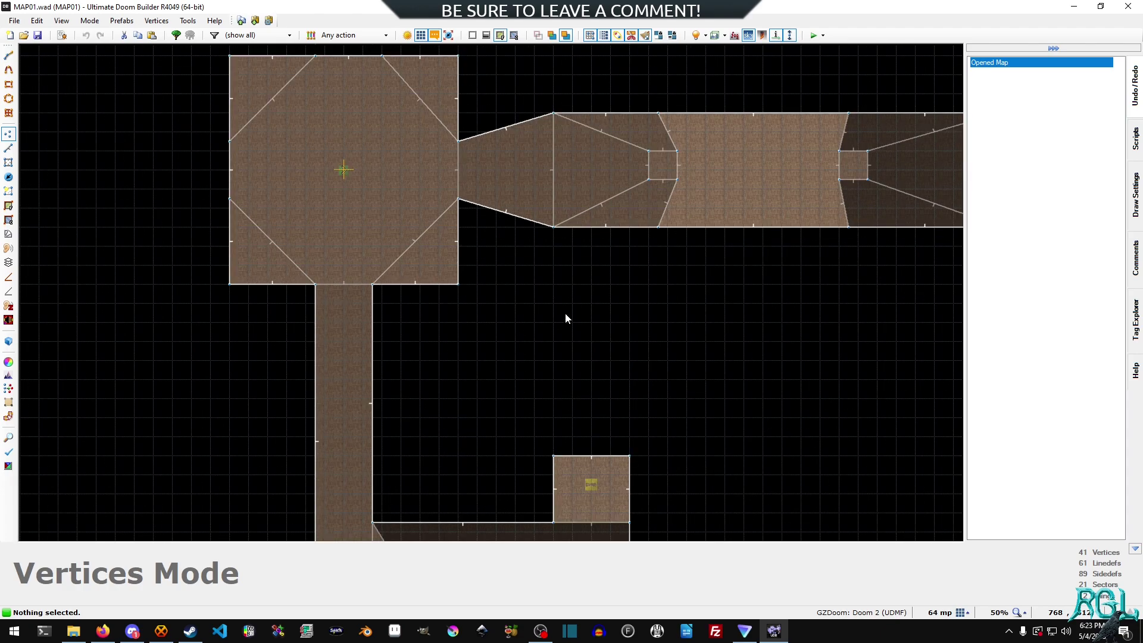
middle_click_drag(566, 315, 649, 353)
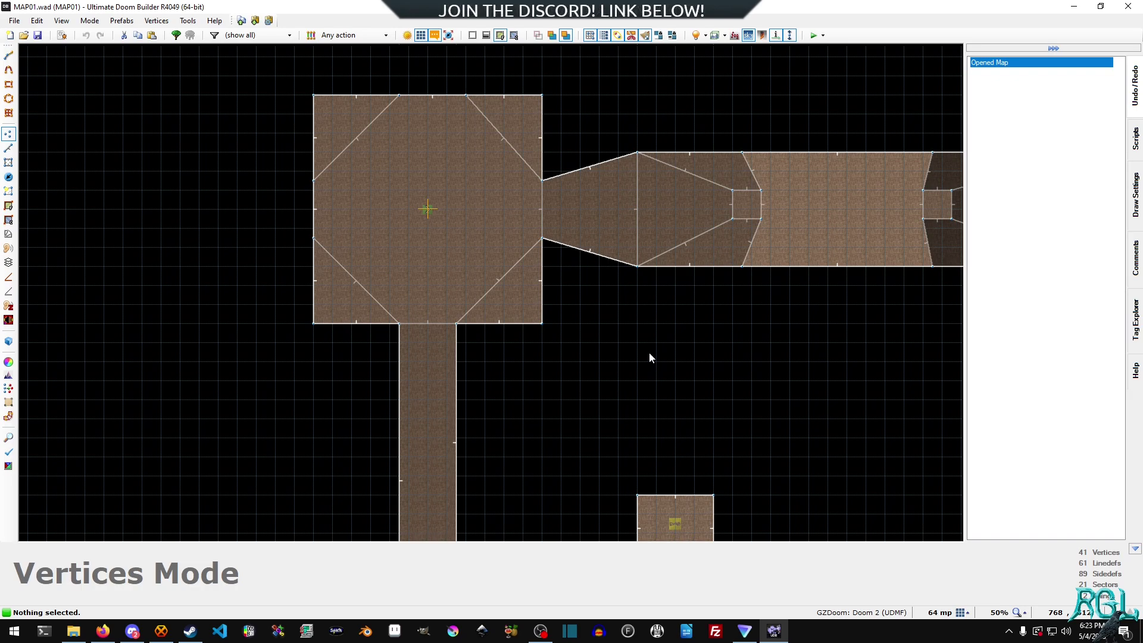
key("s")
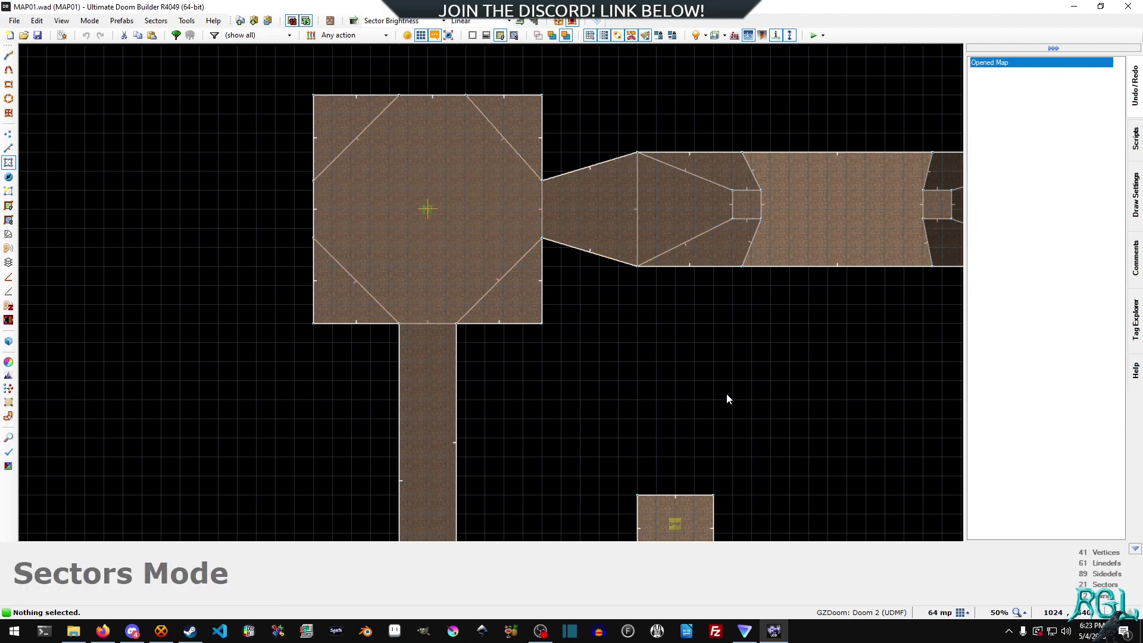
middle_click_drag(711, 345, 680, 435)
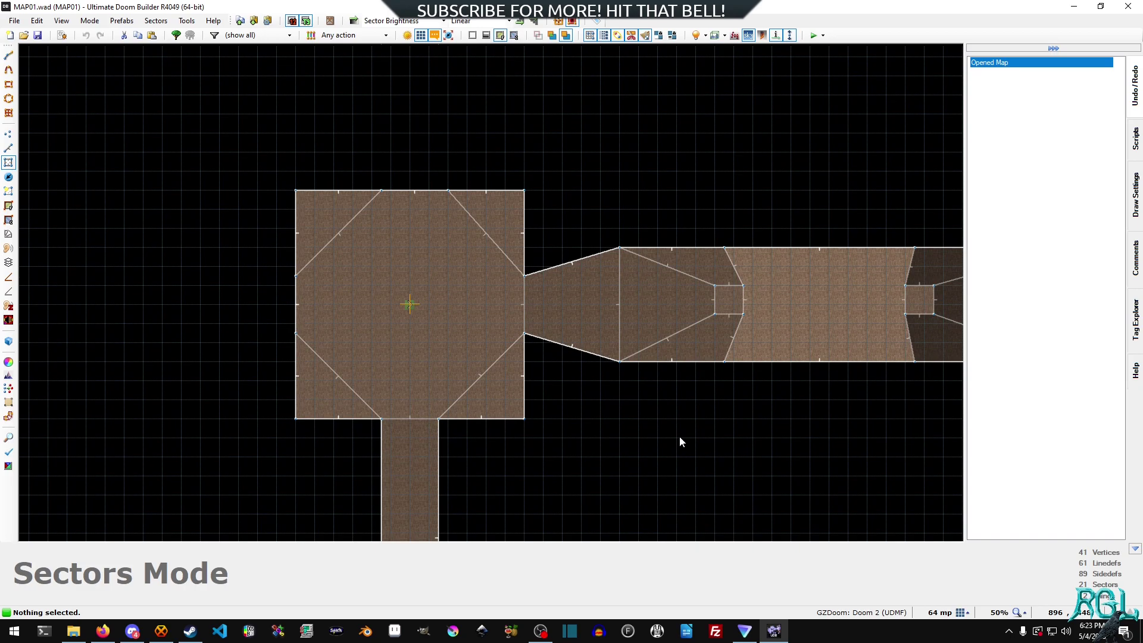
right_click(442, 360)
left_click(432, 147)
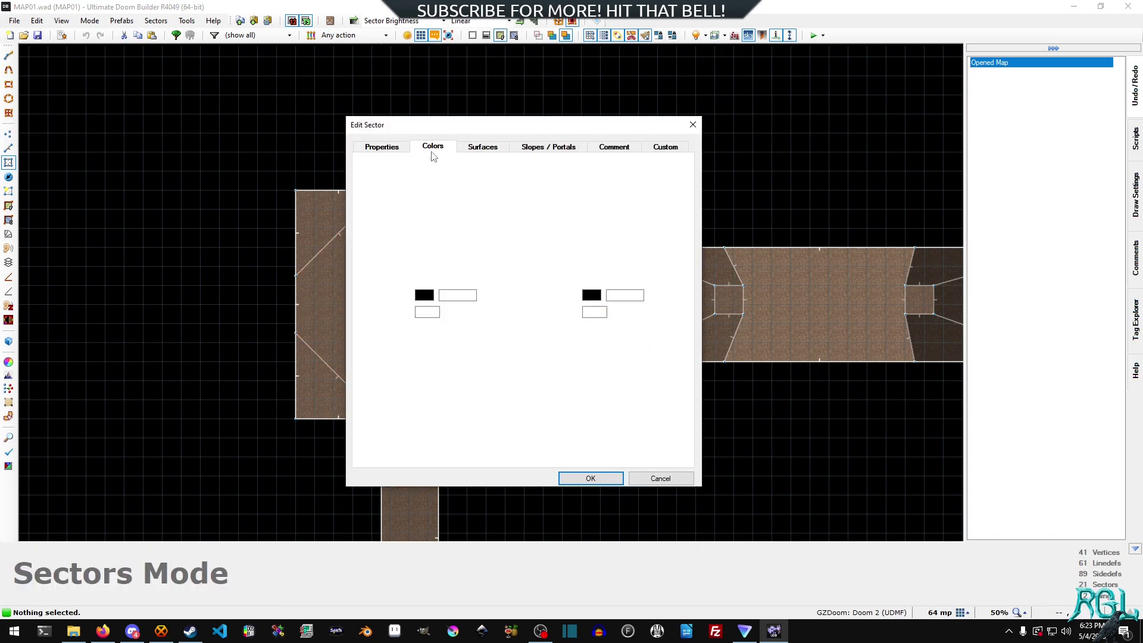
left_click_drag(520, 125, 701, 137)
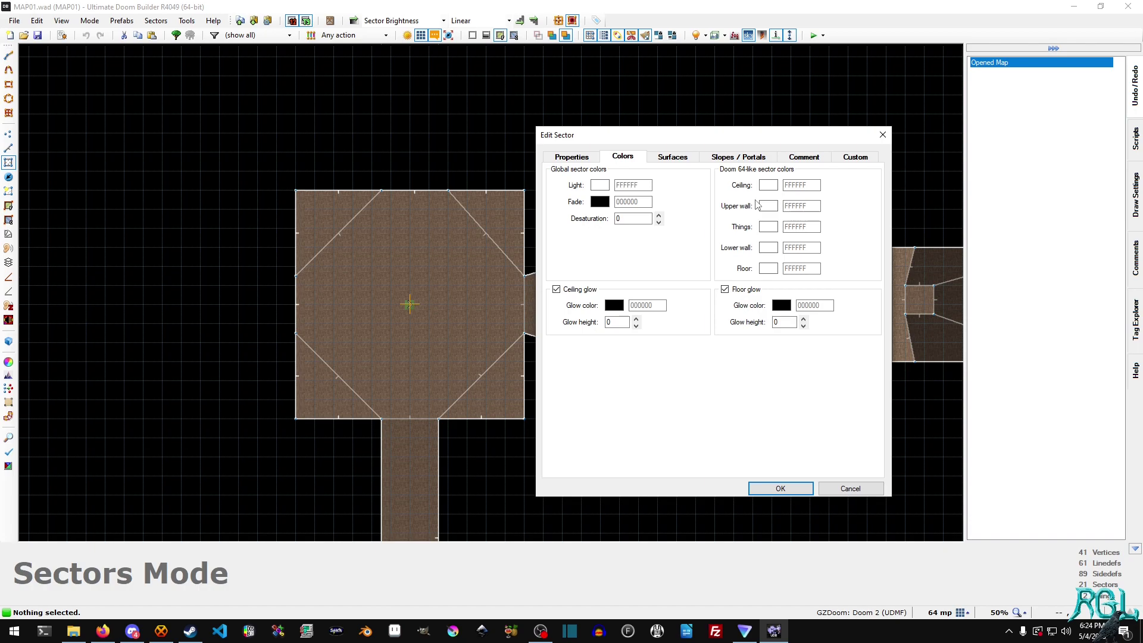
left_click(798, 489)
Set the global light colour to 0080C0 for the vertical corridor, its diagonal corner sector and the adjoining dark passage
middle_click_drag(564, 453, 532, 214)
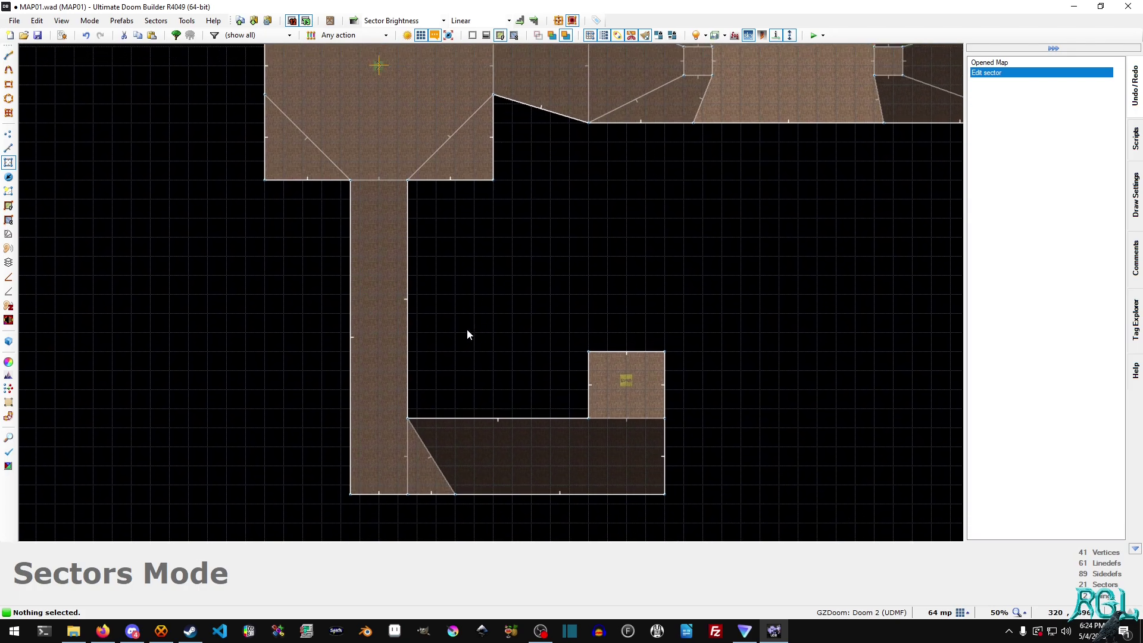
left_click(387, 421)
left_click(527, 459)
left_click(420, 477)
right_click(560, 456)
left_click(599, 181)
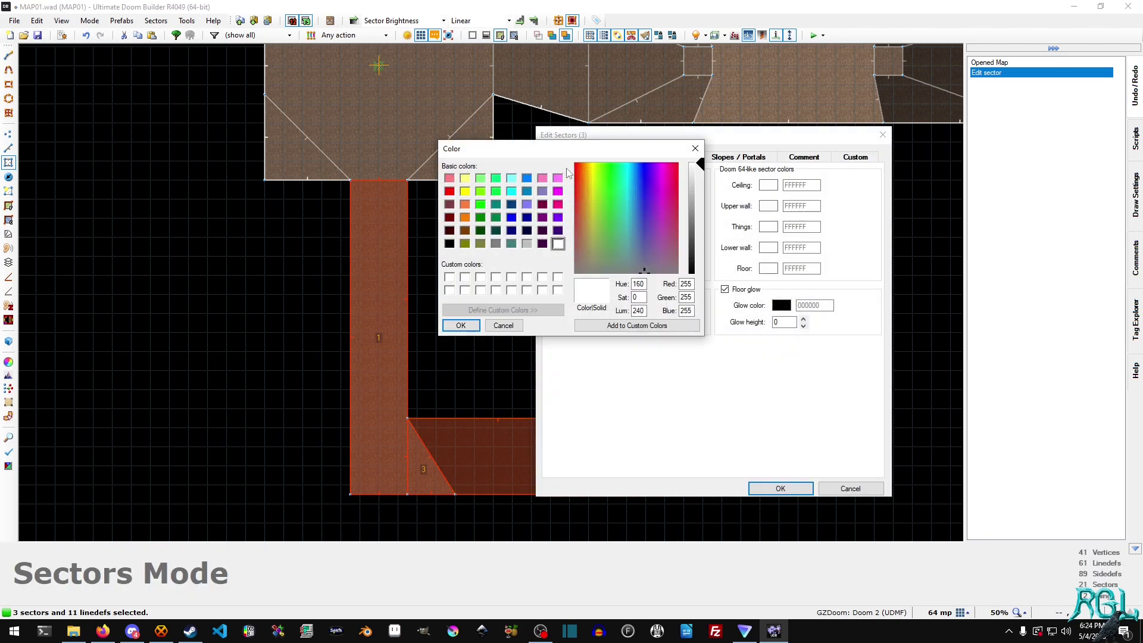
left_click_drag(571, 148, 625, 157)
left_click(581, 200)
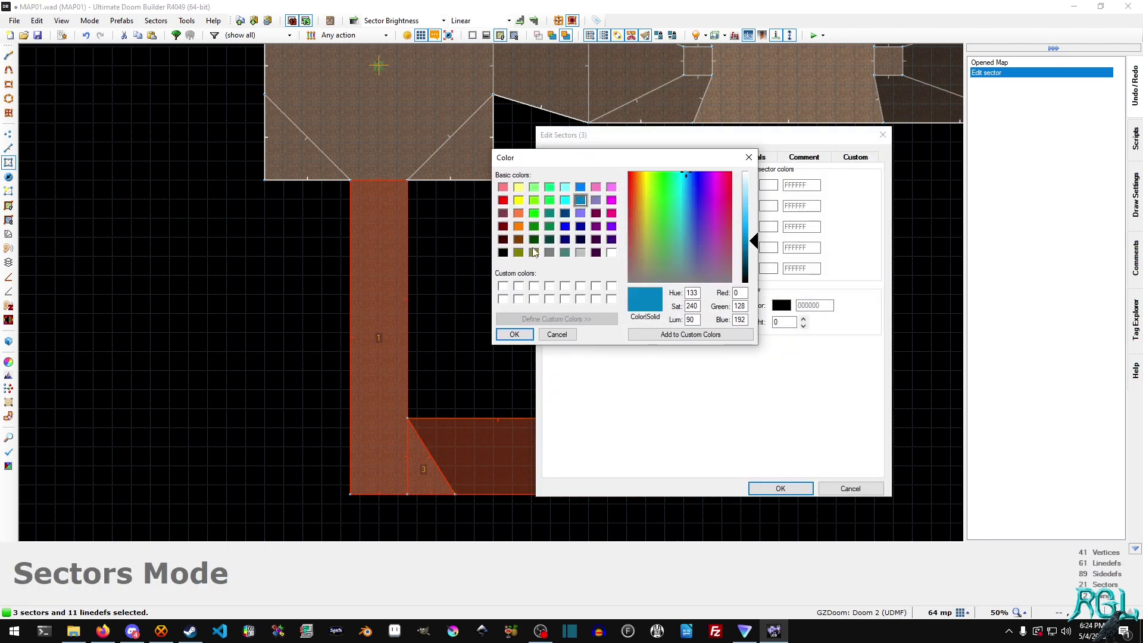
left_click(515, 334)
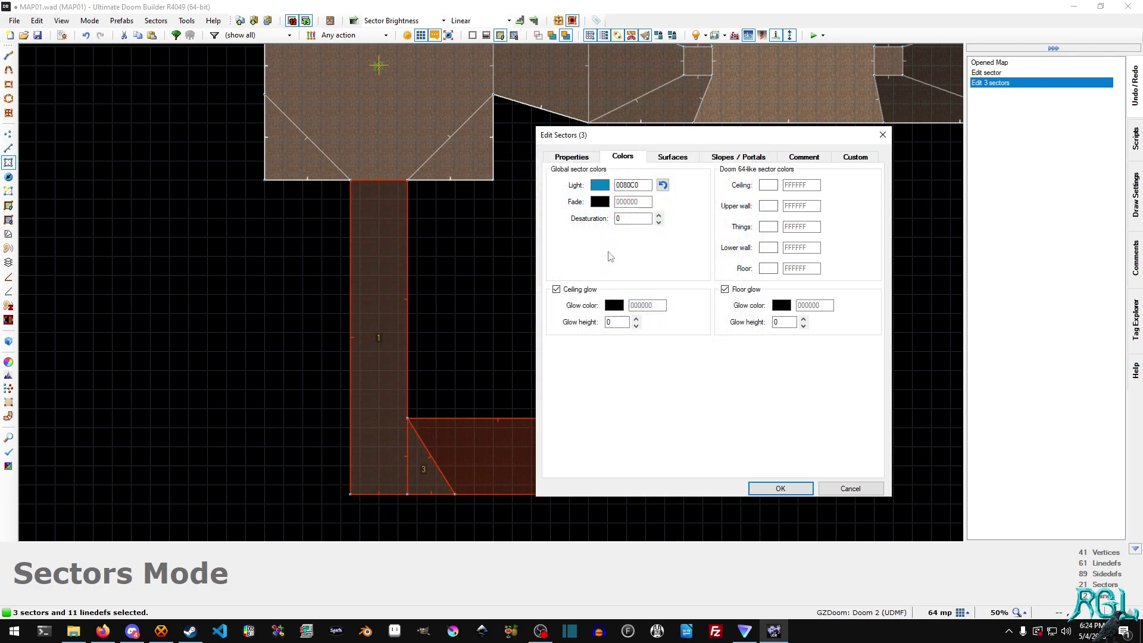
left_click(781, 489)
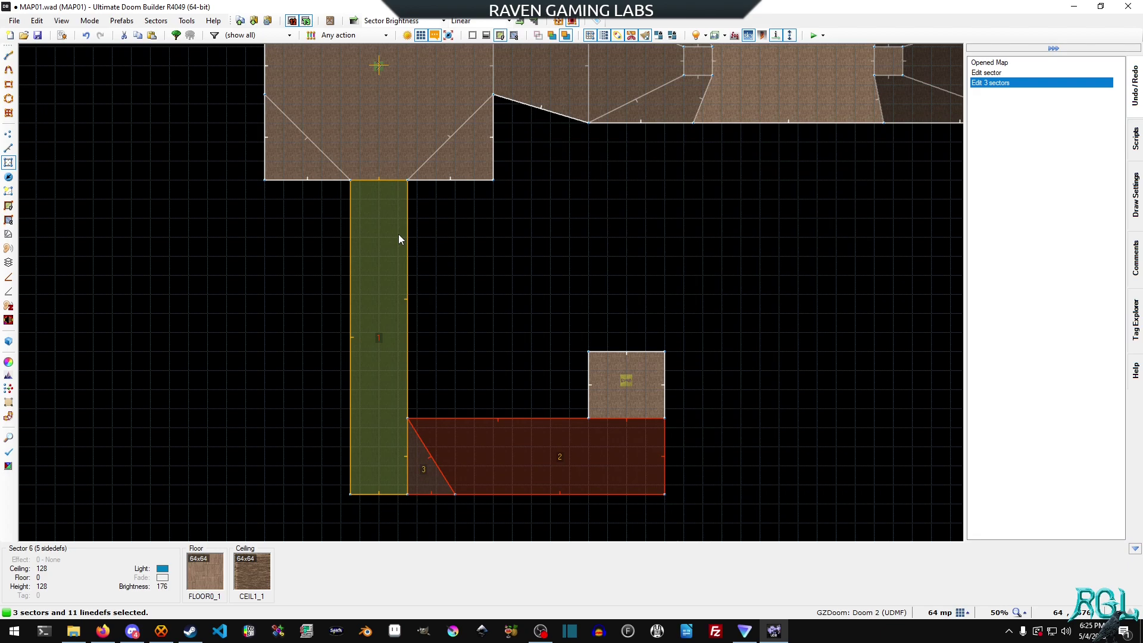
Enter the 3D visual mode and examine the blue light tint along the corridor walls, floor and ceiling
key("q")
key("e")
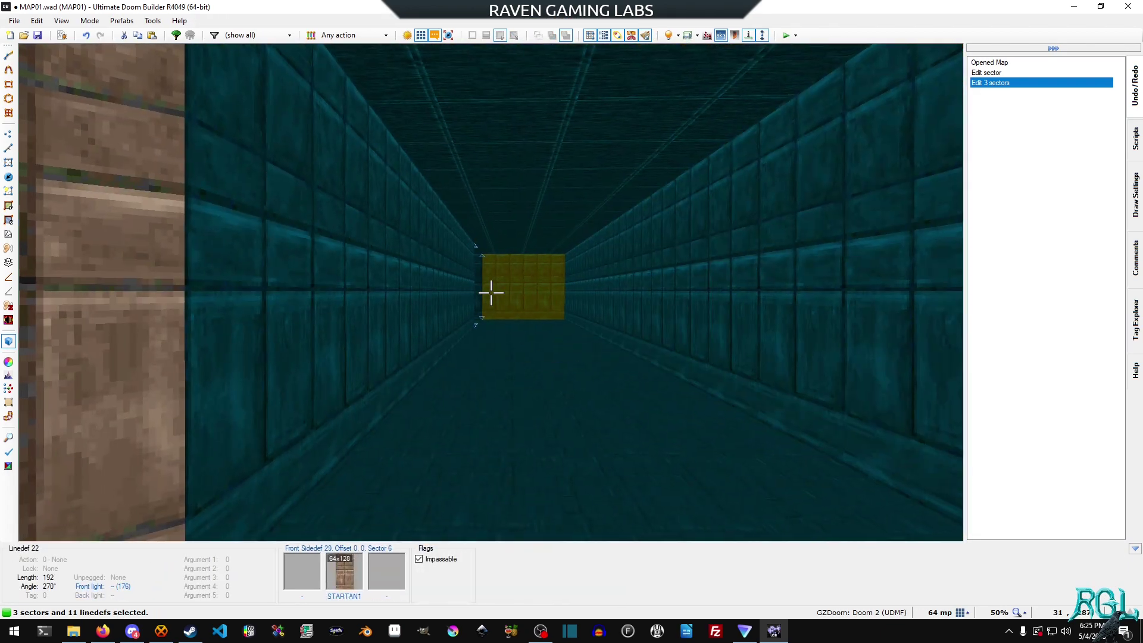
key("f")
key("e")
key("e")
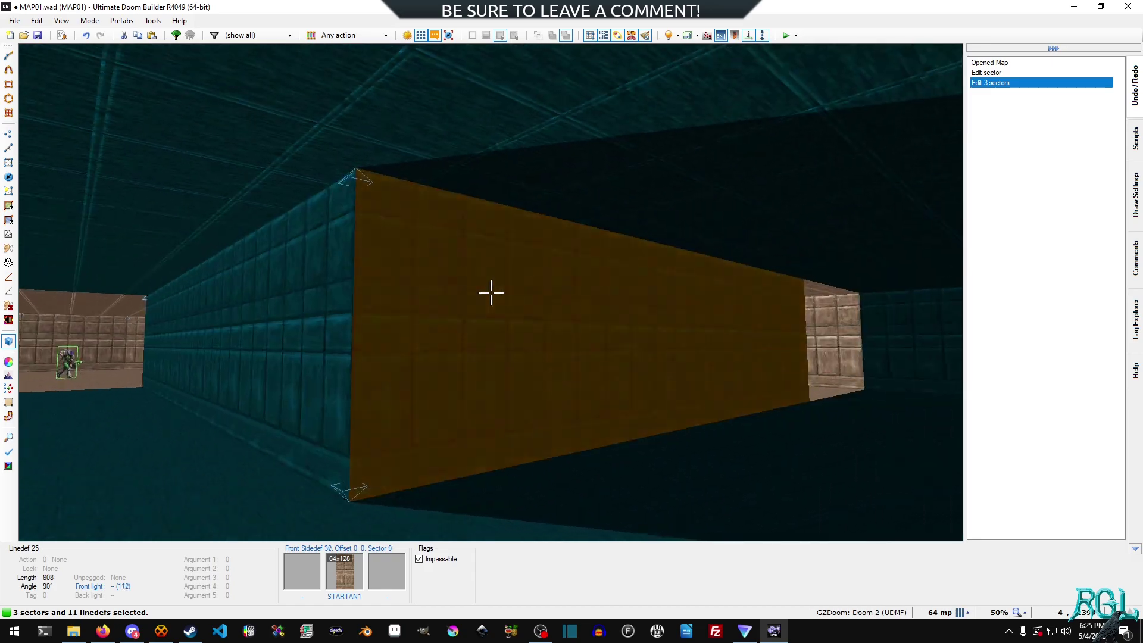
key("e")
key("e")
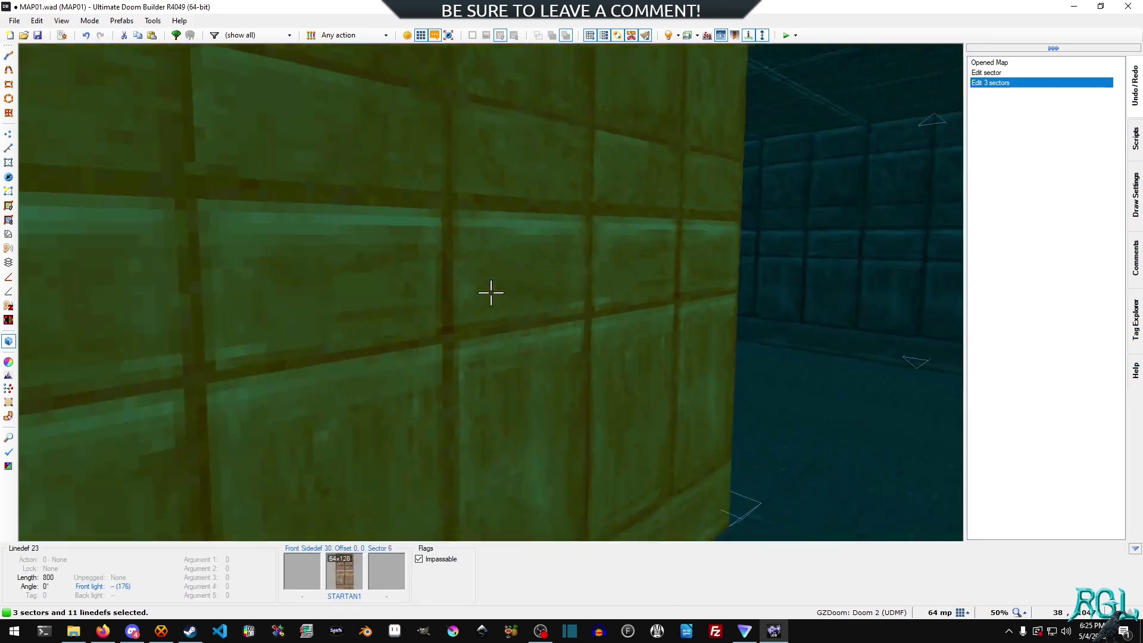
key("e")
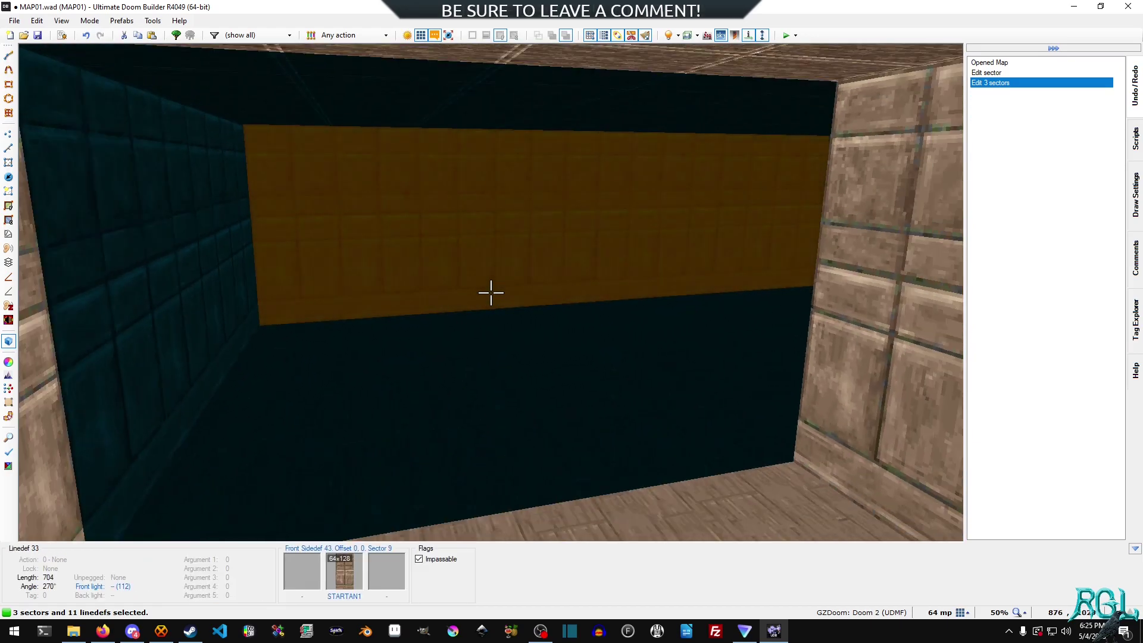
Examine the boundary between the small weapon room and the blue-tinted dark passage, and the tint back in the corridor
key("w")
key("w")
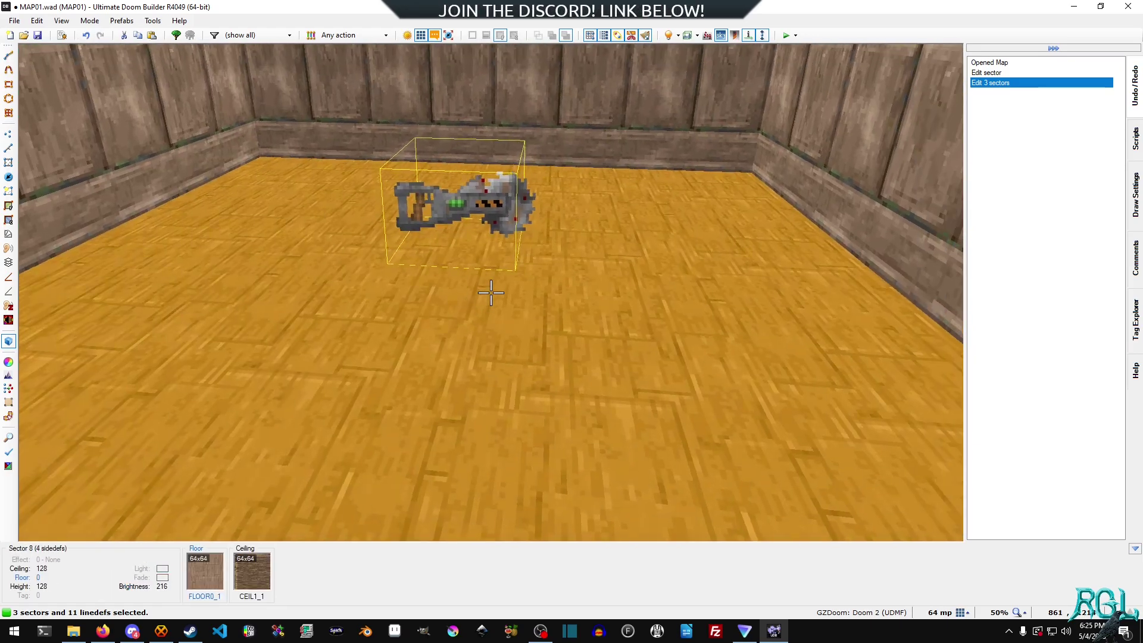
key("s")
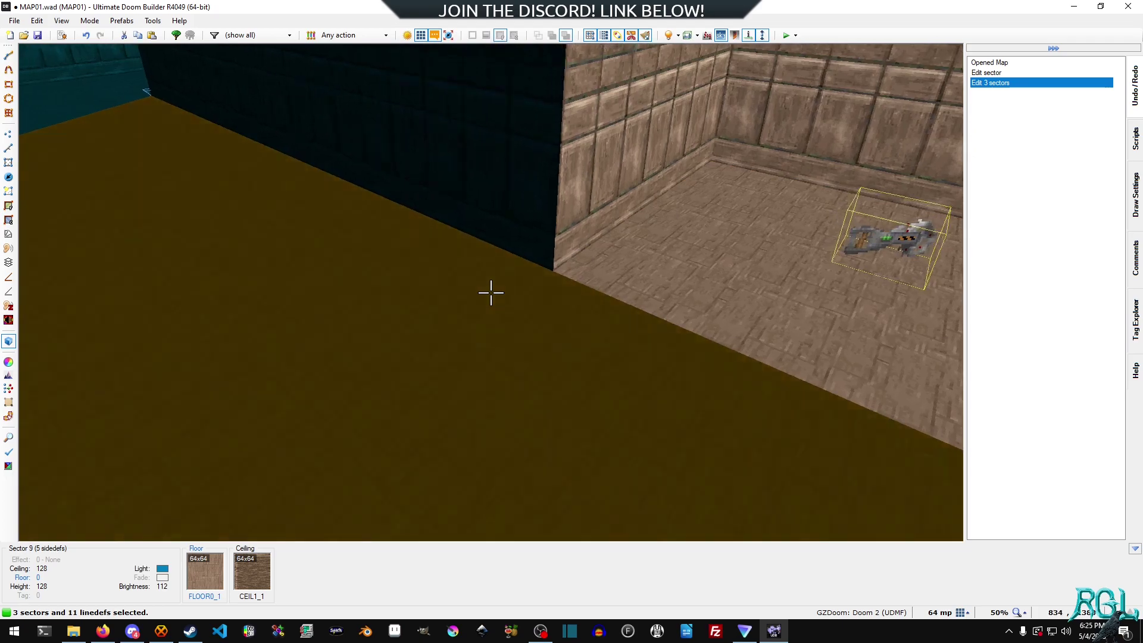
key("d")
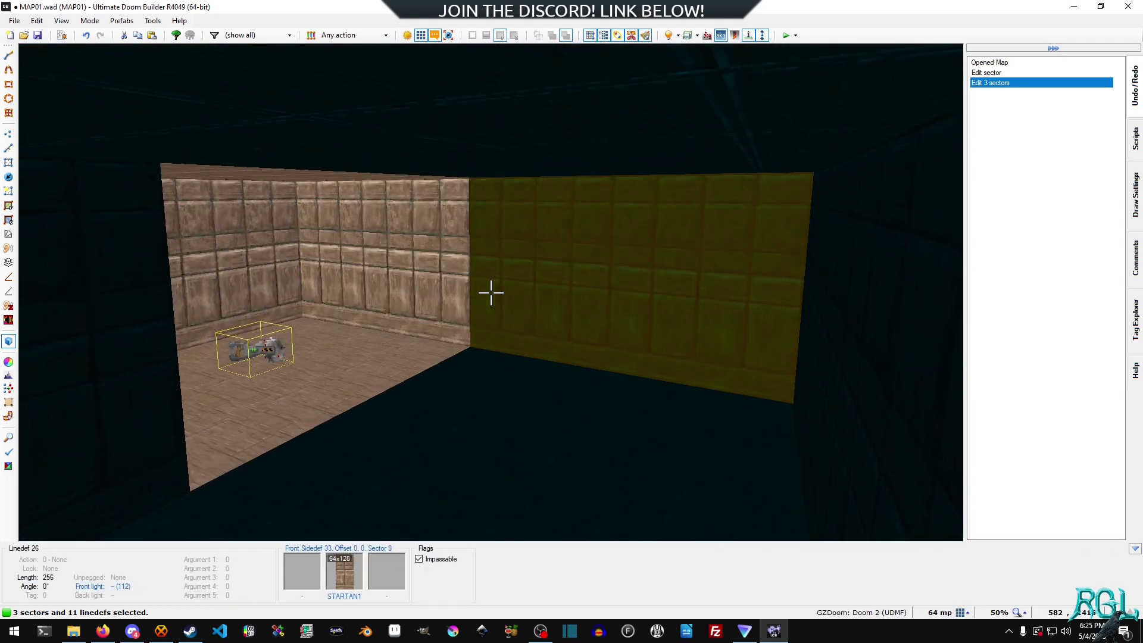
key("a")
key("w")
key("w")
key("s")
key("a")
key("a")
key("d")
key("s")
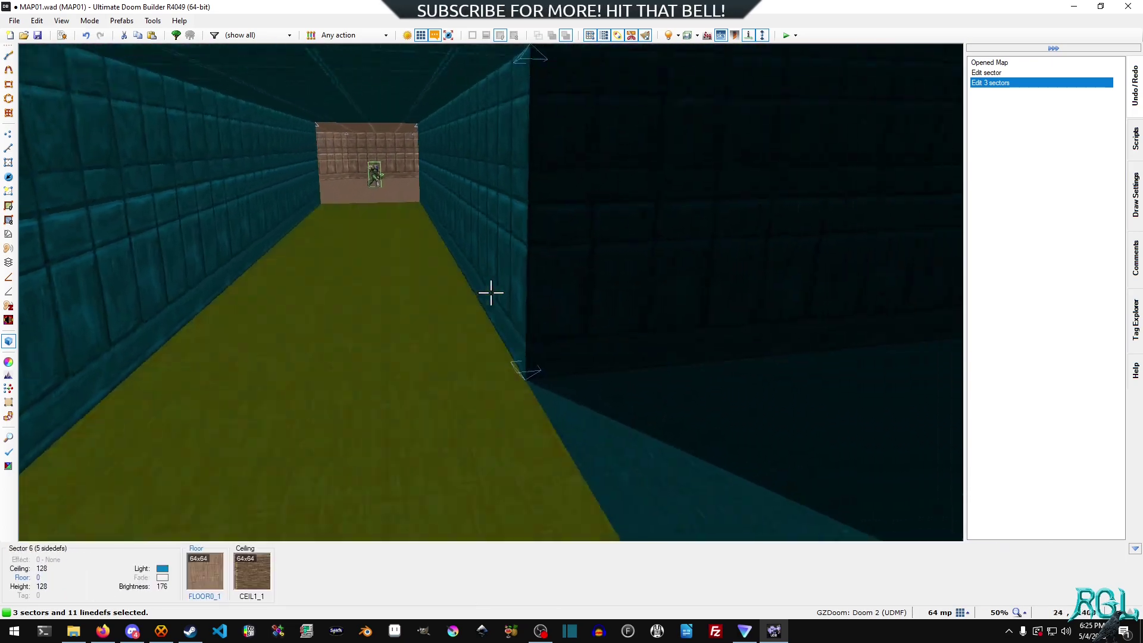
key("a")
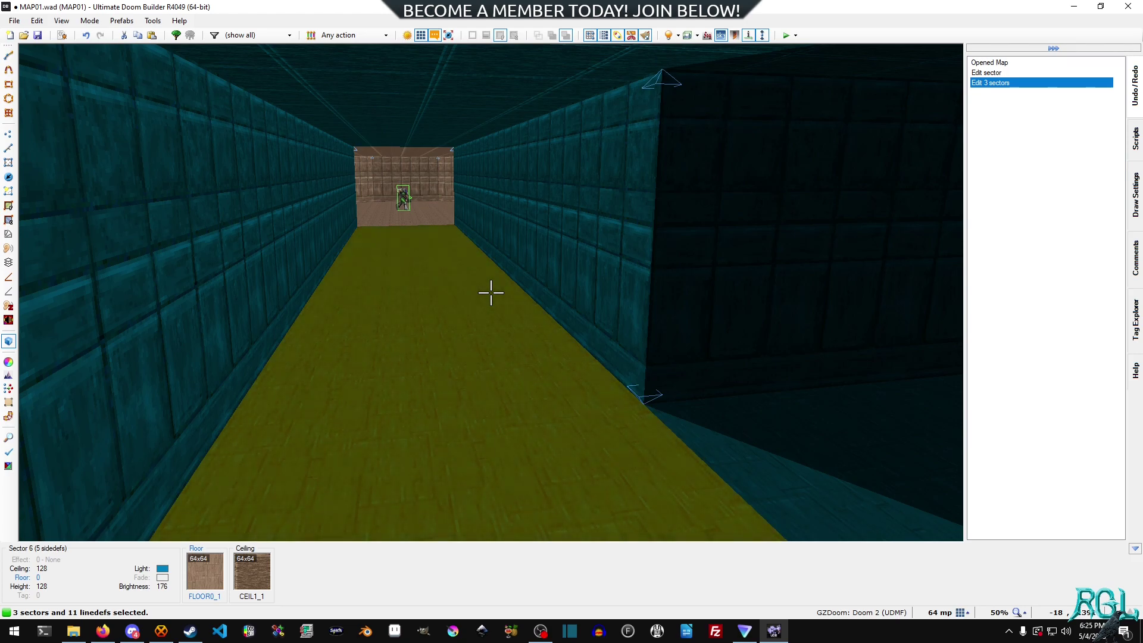
key("w")
key("w")
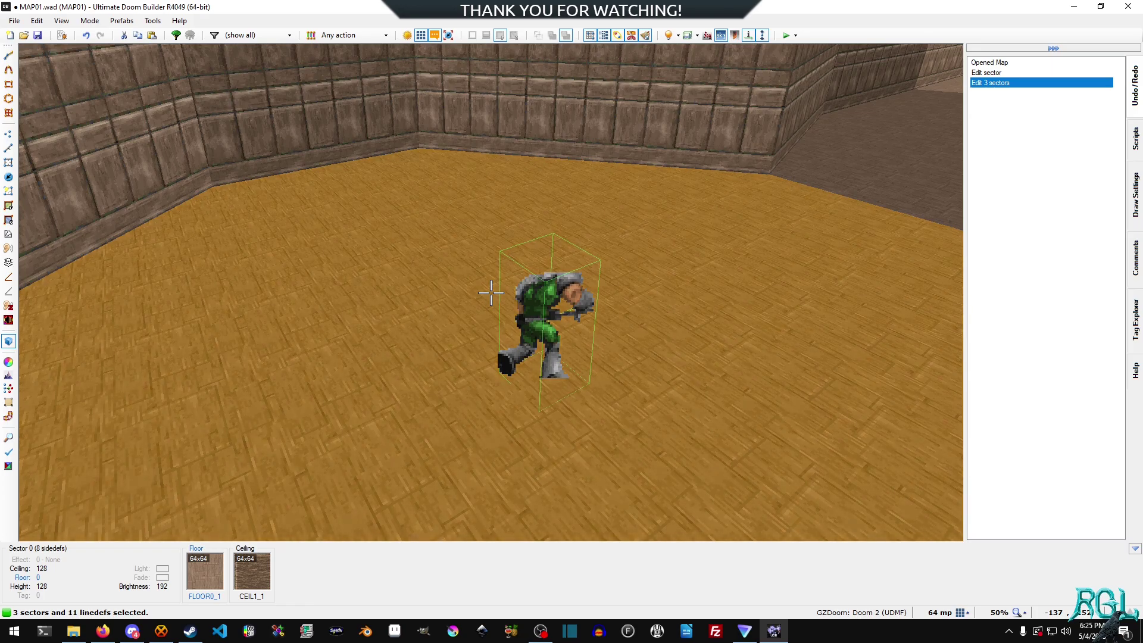
right_click(490, 293)
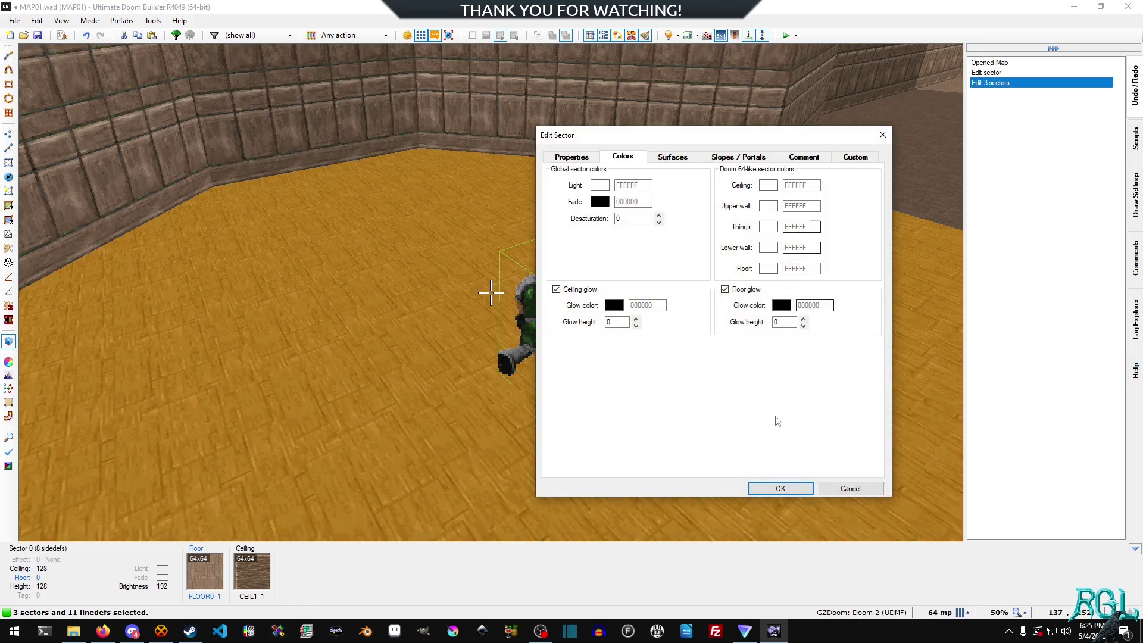
left_click(850, 488)
Set the octagonal room's Doom 64-like ceiling colour, trying 804040 and settling on FF0000
key("w")
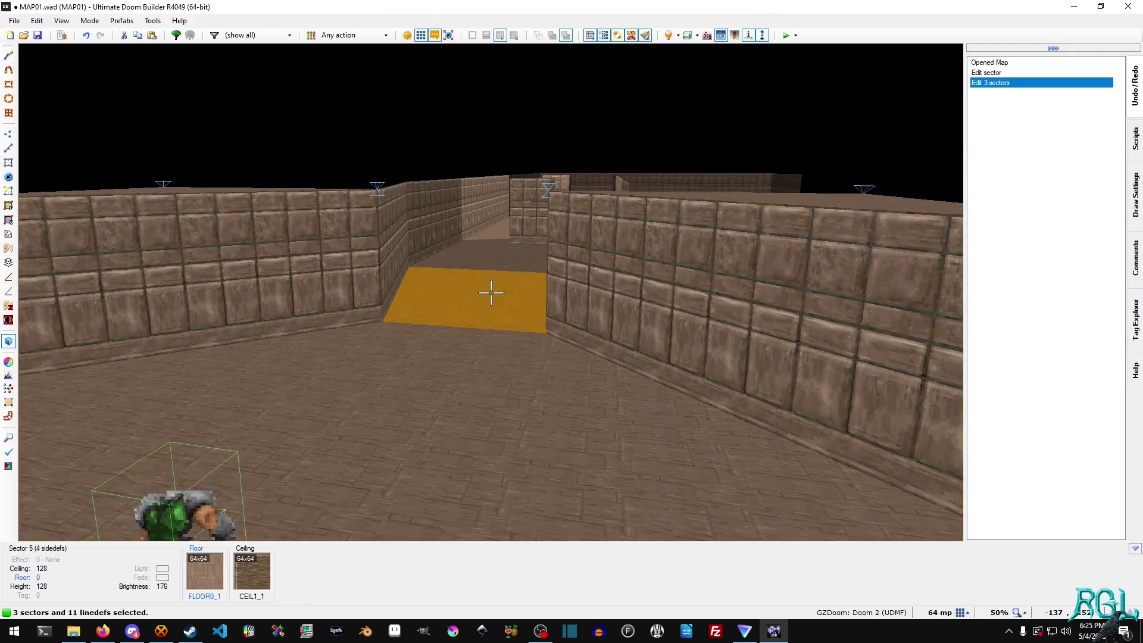
key("s")
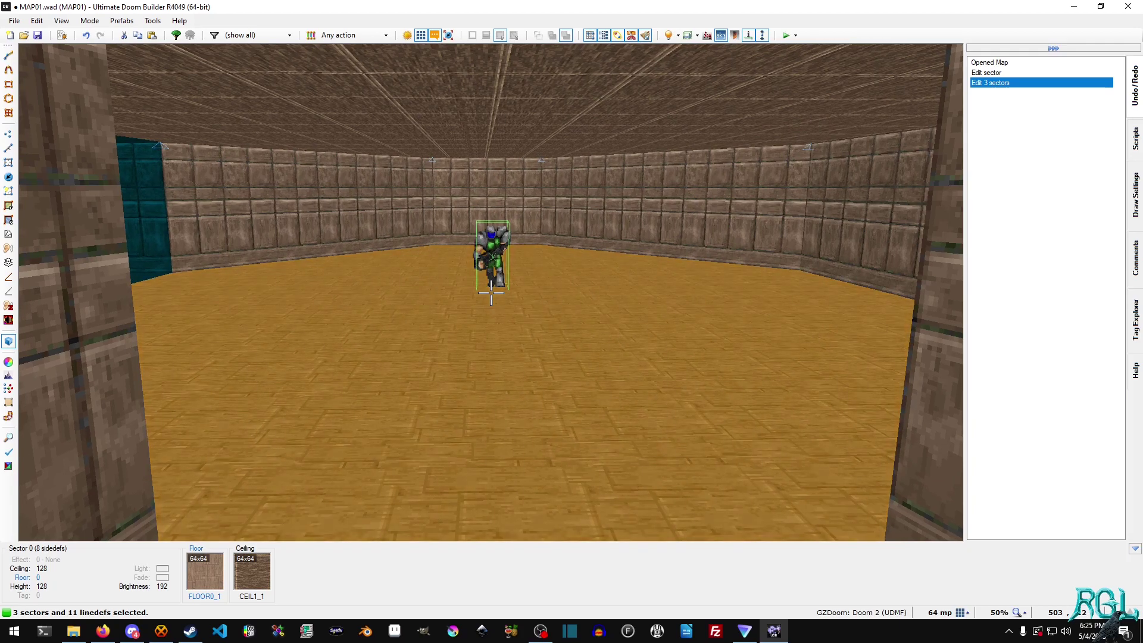
right_click(492, 292)
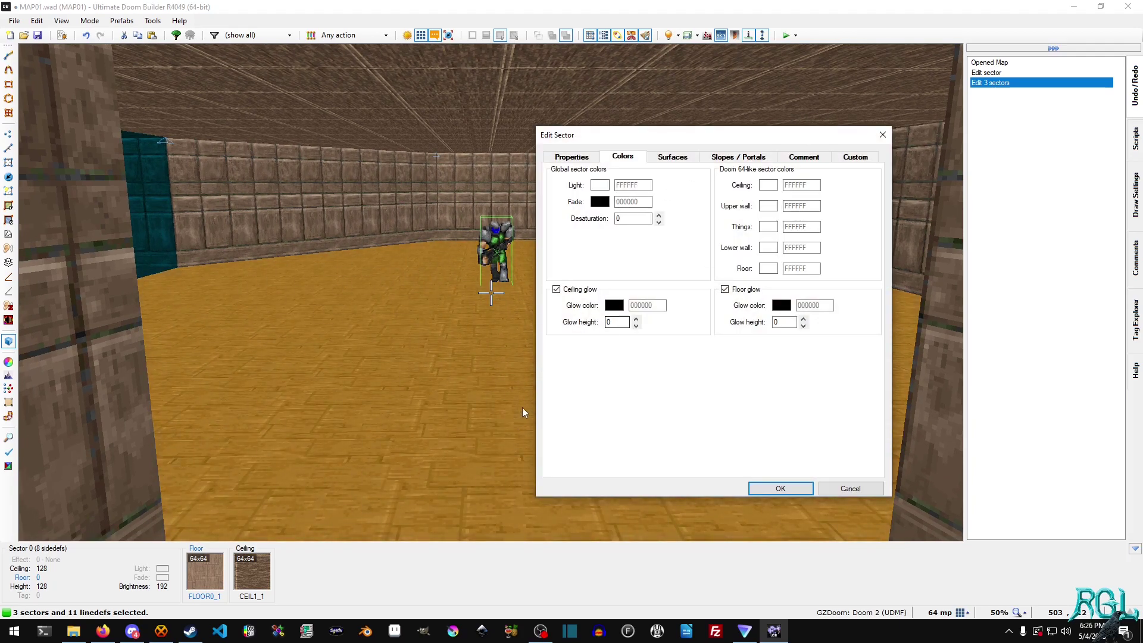
left_click(771, 188)
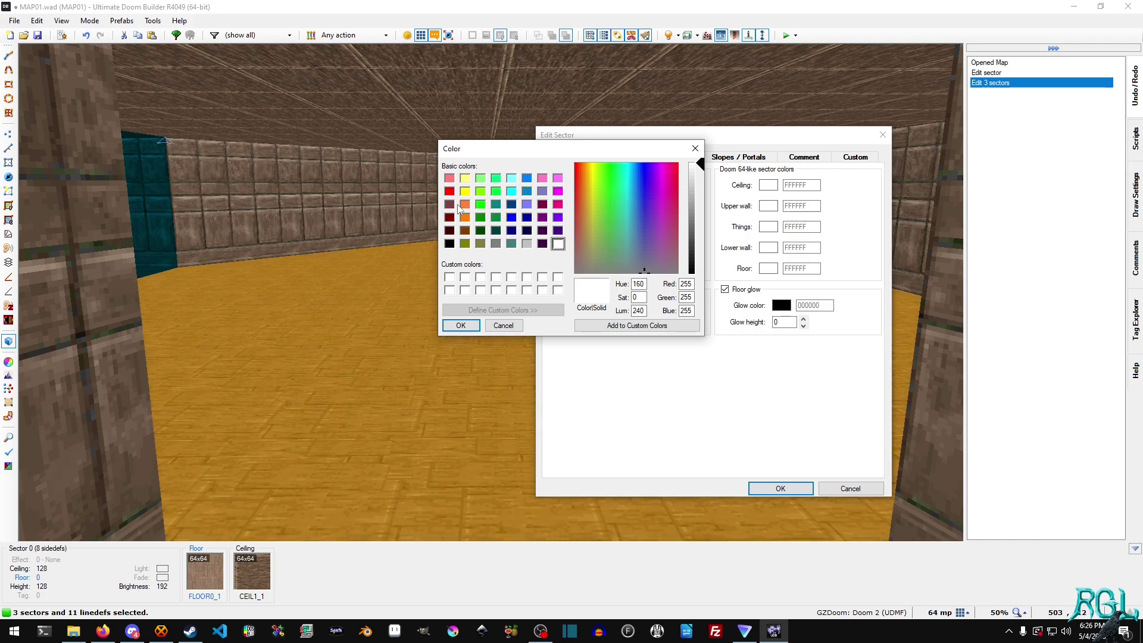
left_click(449, 203)
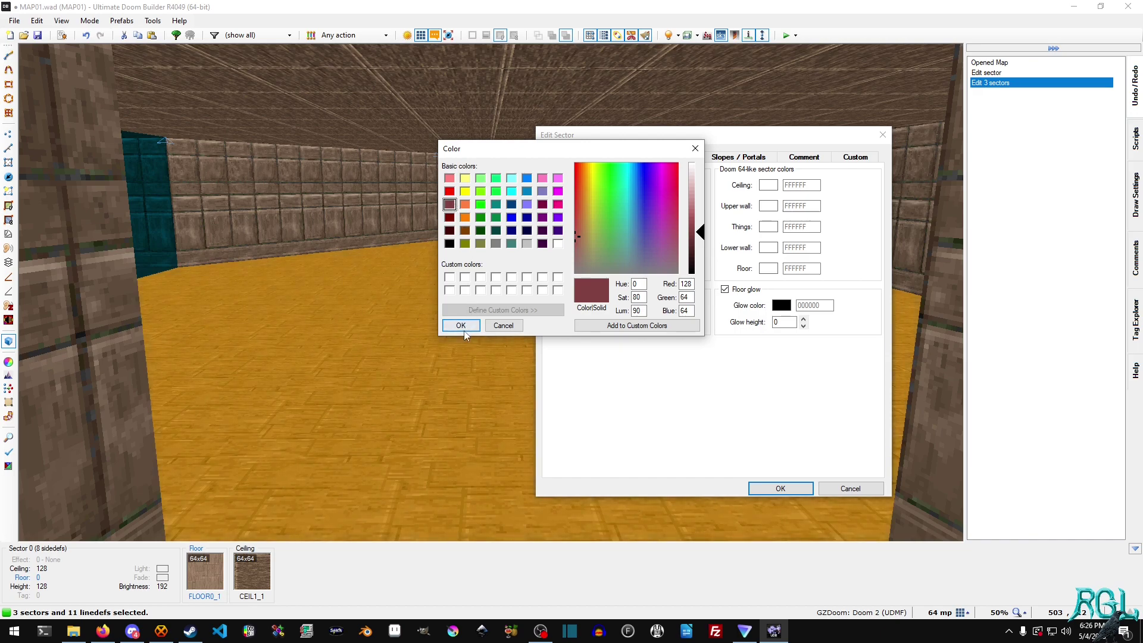
left_click(461, 326)
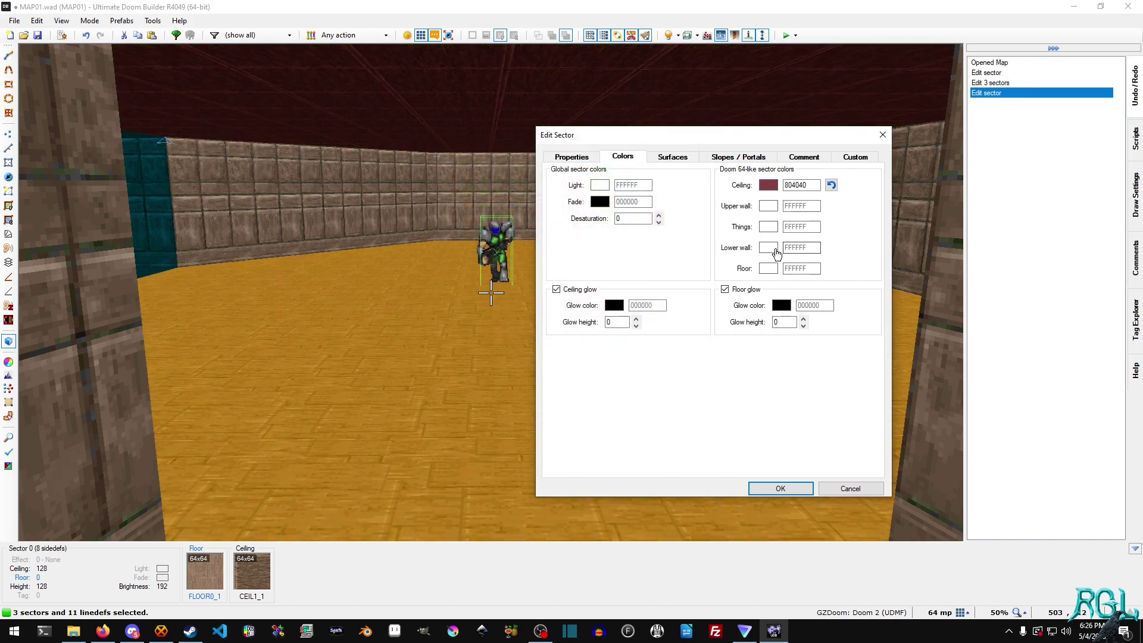
left_click(768, 185)
left_click(450, 191)
left_click(461, 325)
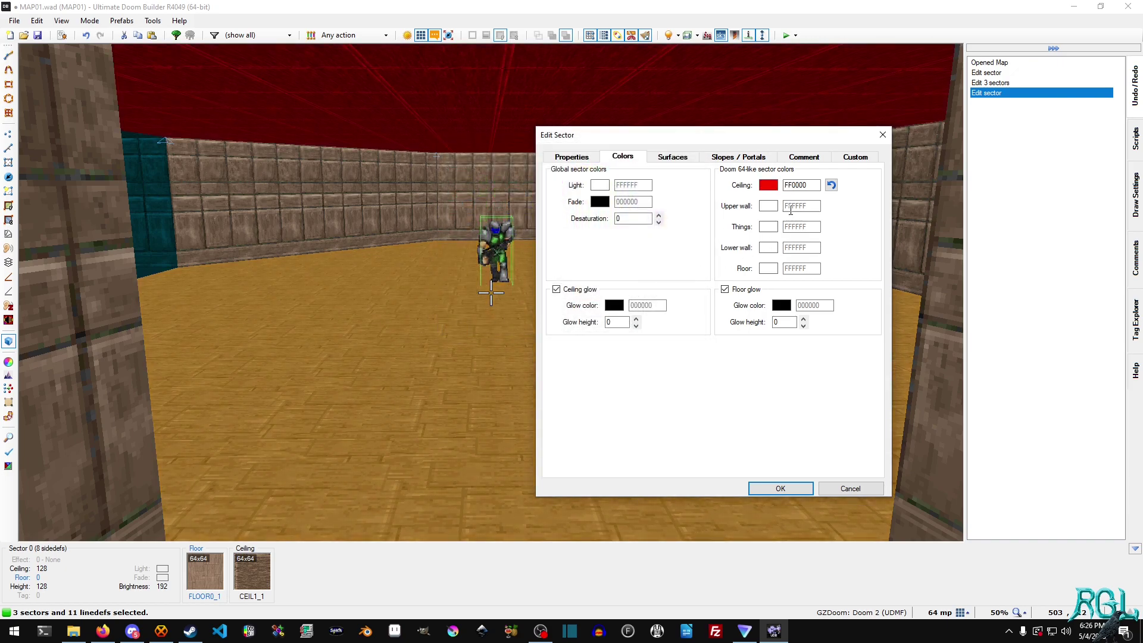
Set the octagonal room's Doom 64-like upper wall colour to 800000 and its lower wall colour to 400000
left_click(768, 206)
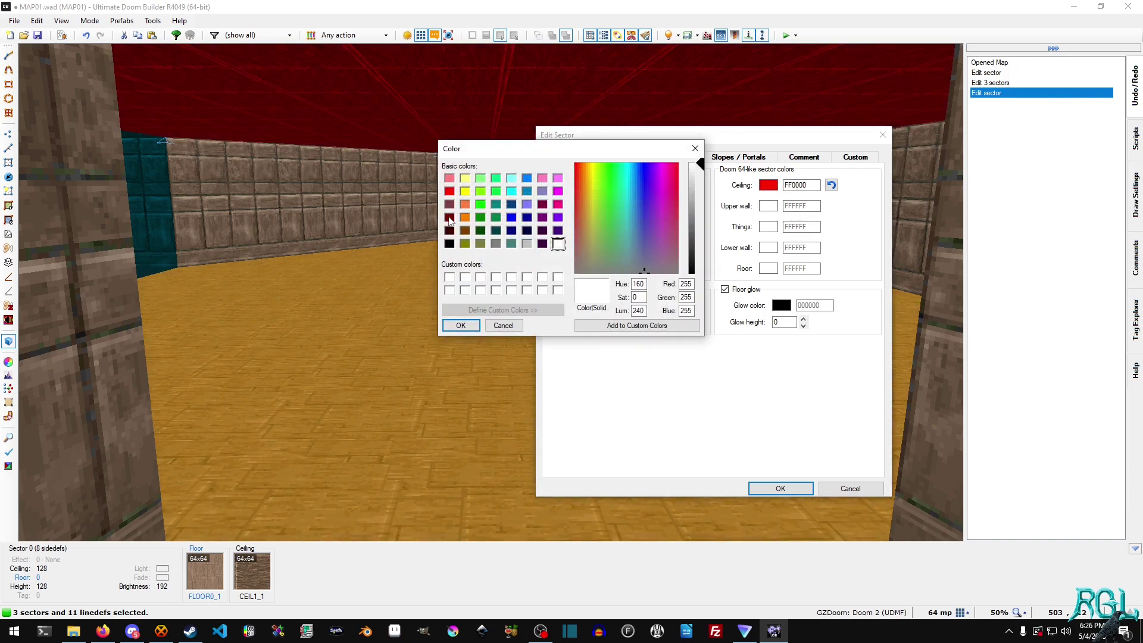
left_click(449, 218)
left_click(461, 325)
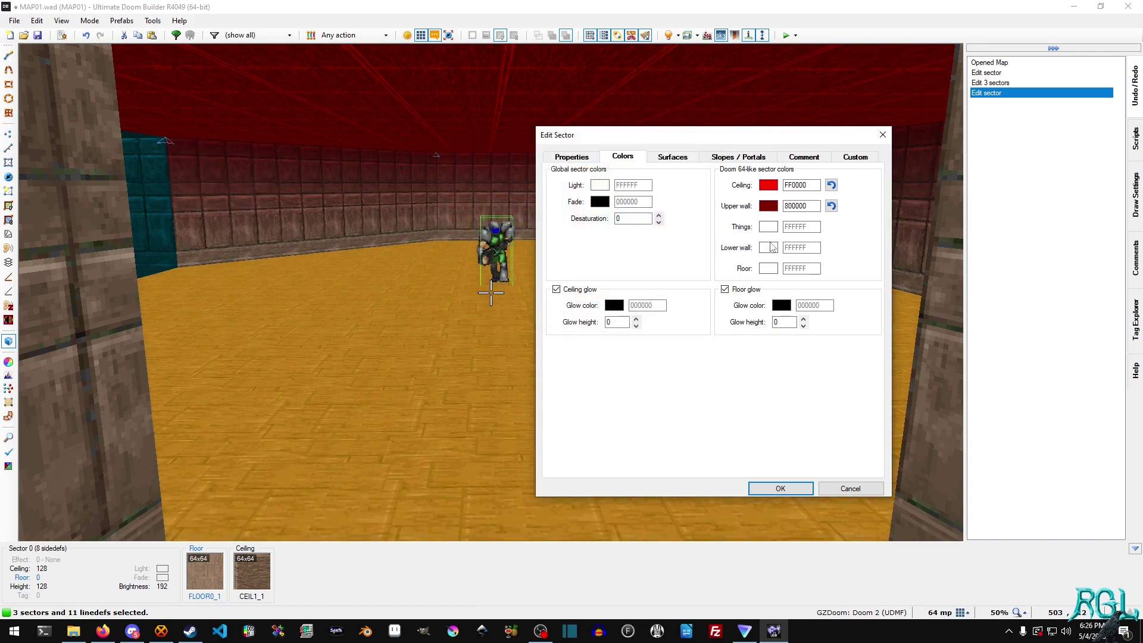
left_click(769, 248)
left_click(449, 230)
left_click(449, 243)
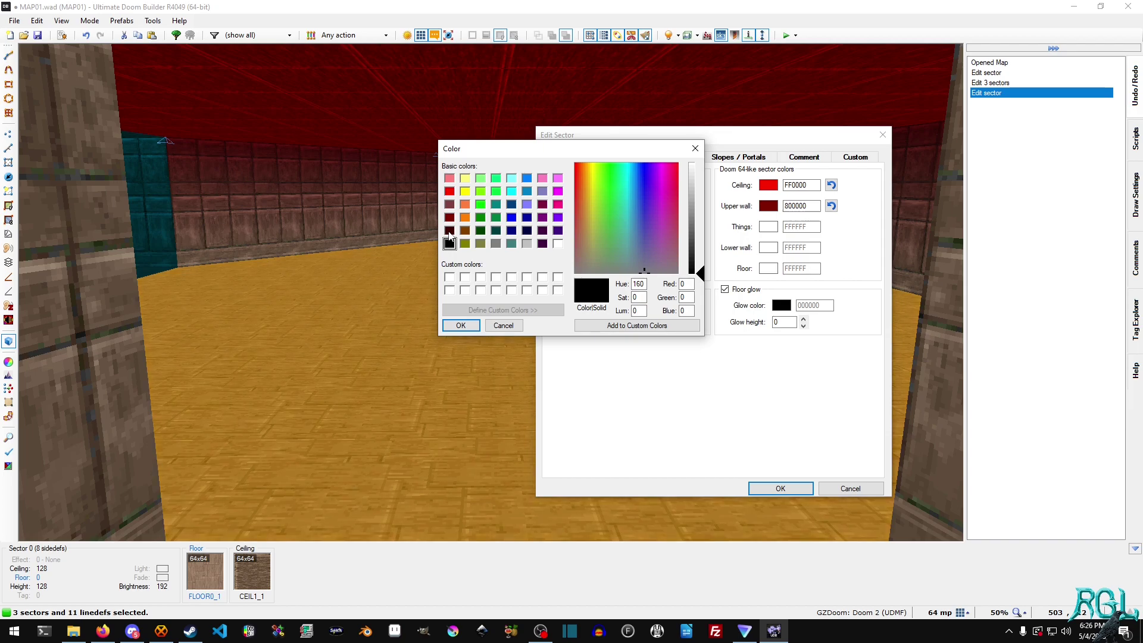
left_click(470, 328)
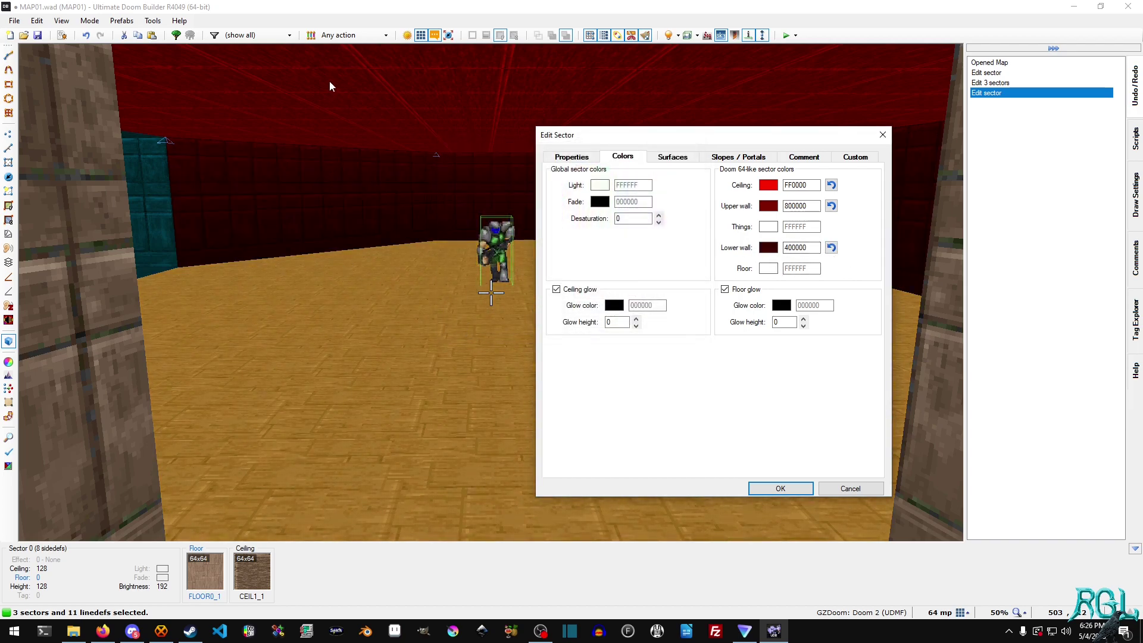
Try 800000 as the octagonal room's Doom 64-like lower wall colour, returning it to 400000
left_click(768, 247)
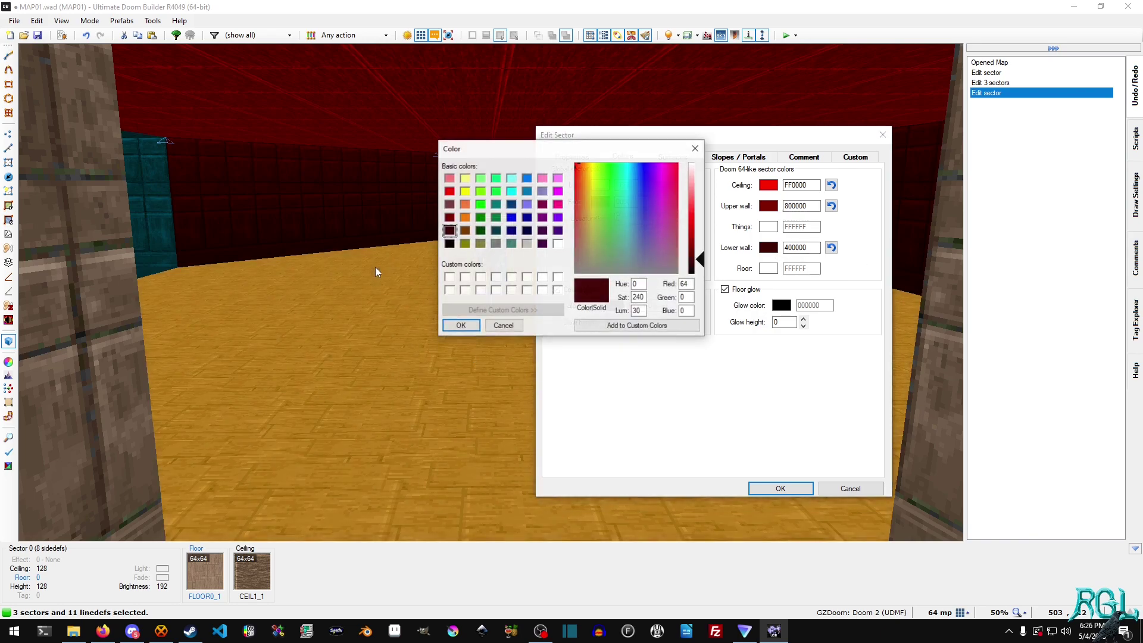
left_click(449, 216)
left_click(459, 325)
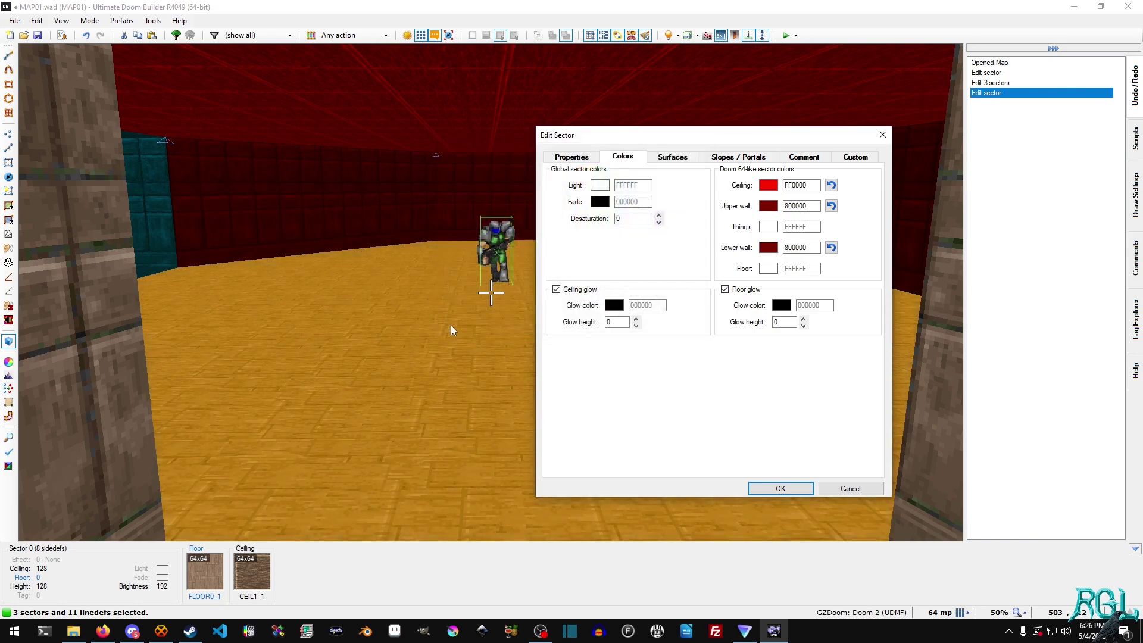
left_click(768, 247)
left_click(450, 233)
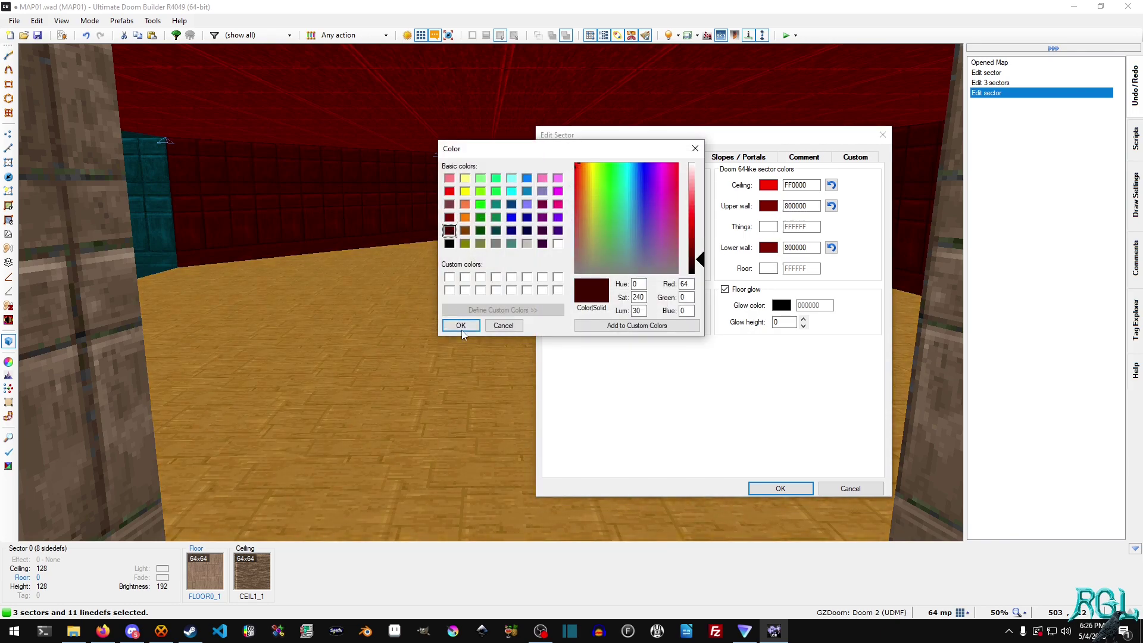
left_click(454, 325)
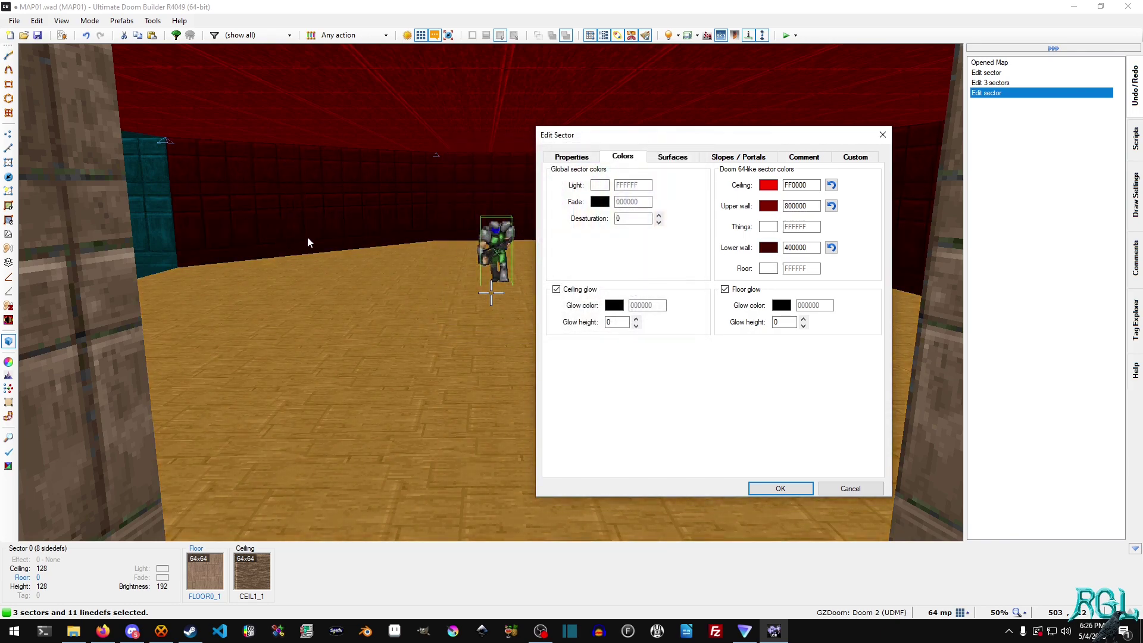
Set the octagonal room's Doom 64-like things colour to 800000 and floor colour to 400000, and apply the sector edits
left_click(767, 228)
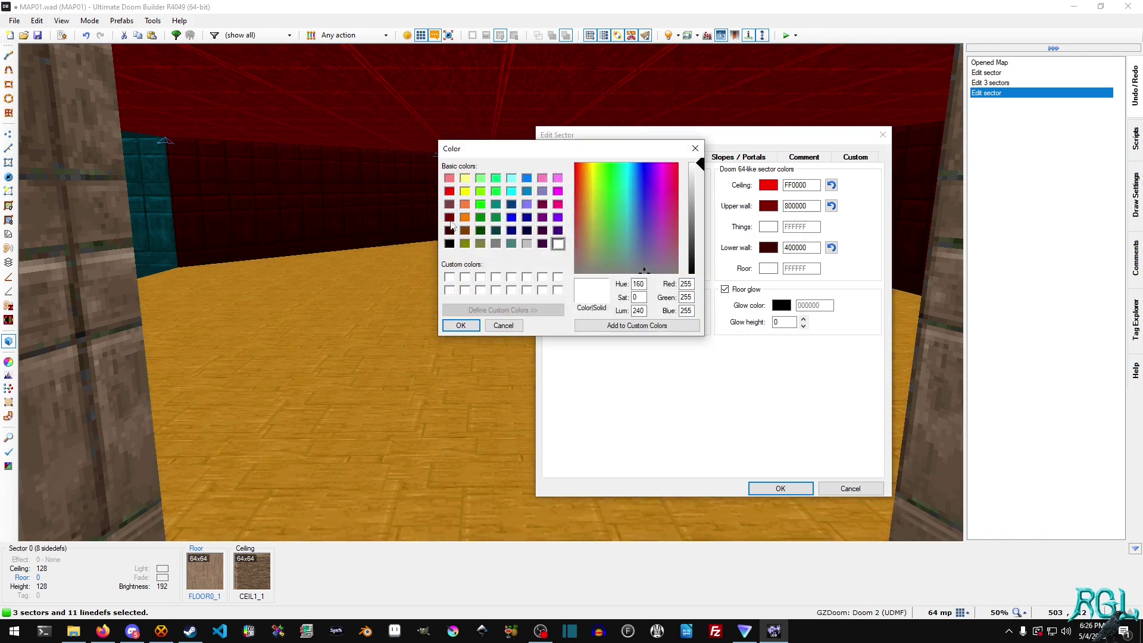
left_click(450, 218)
left_click(458, 325)
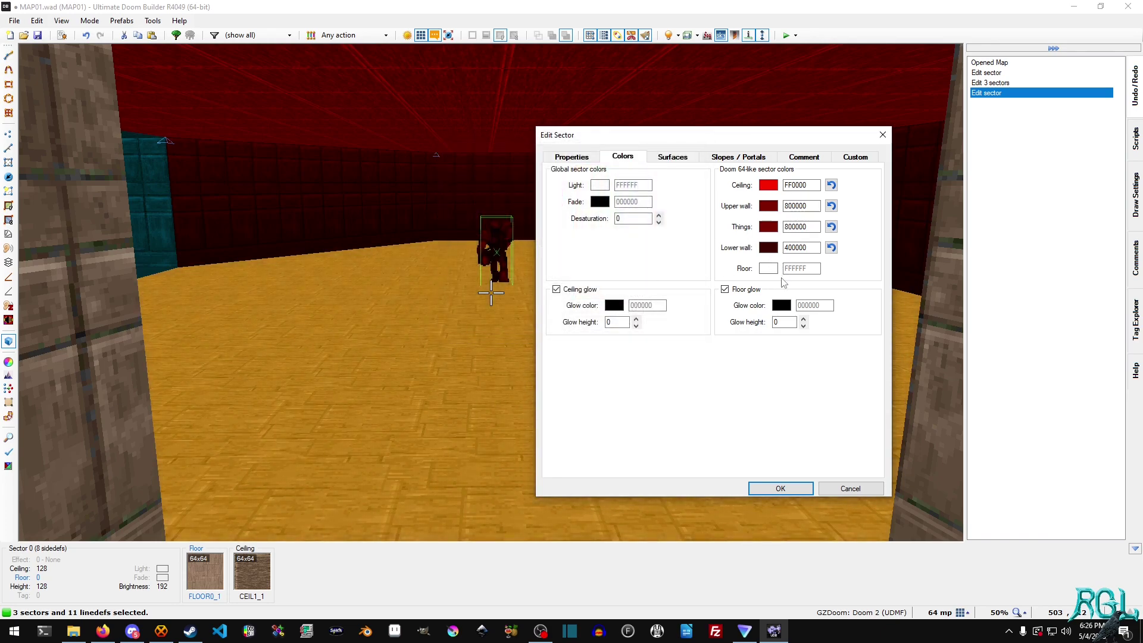
left_click(767, 268)
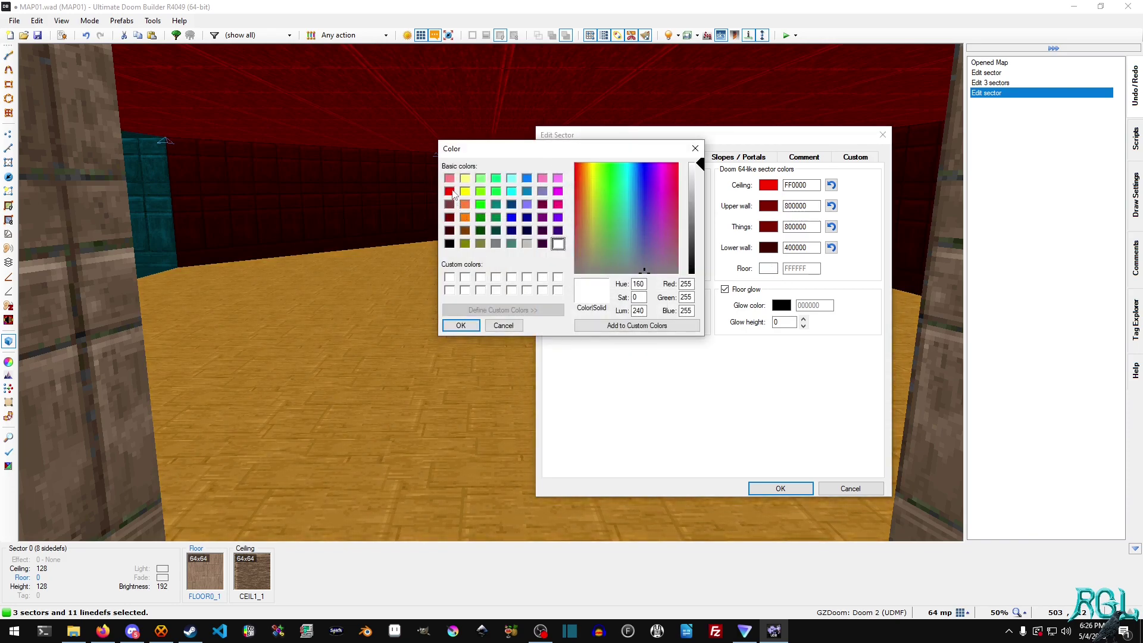
left_click(449, 244)
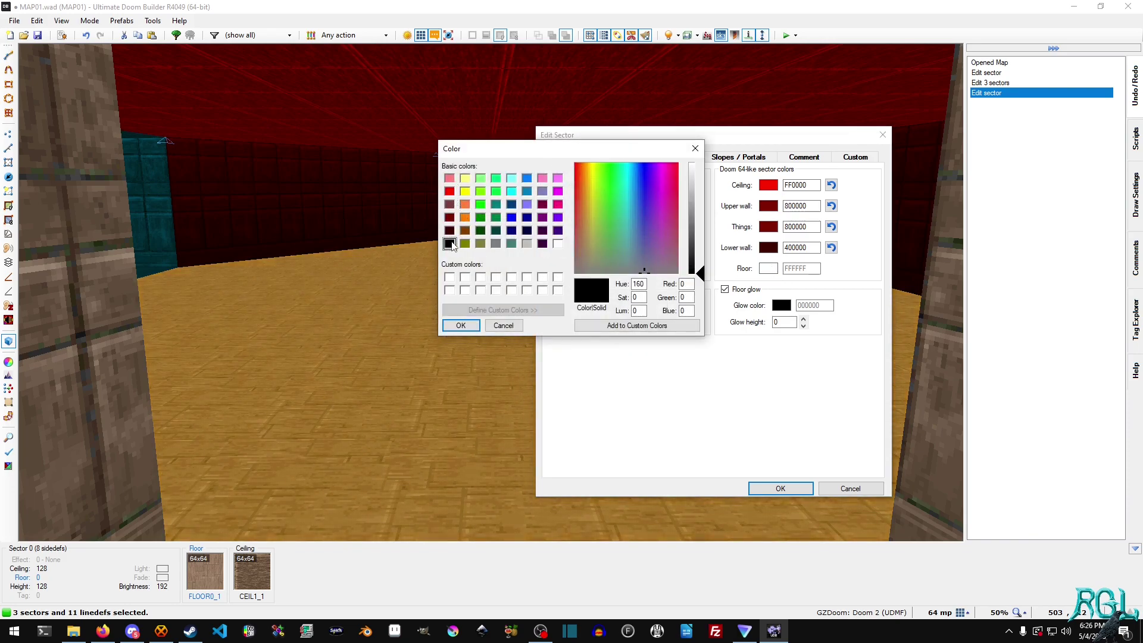
left_click(450, 231)
left_click(461, 325)
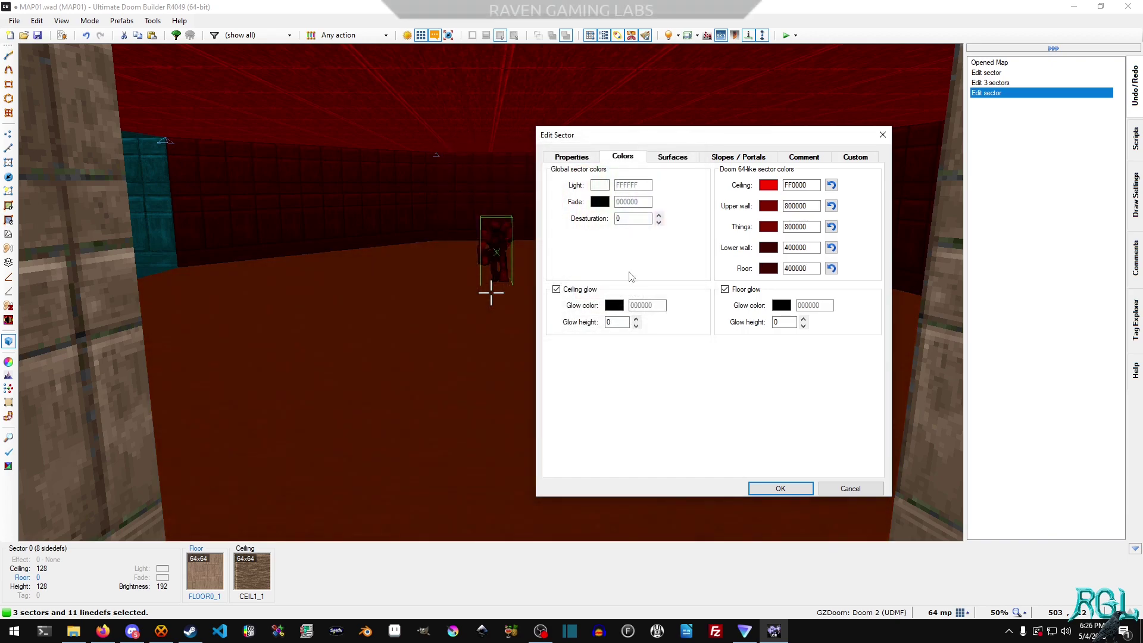
left_click_drag(662, 144, 768, 116)
key("Return")
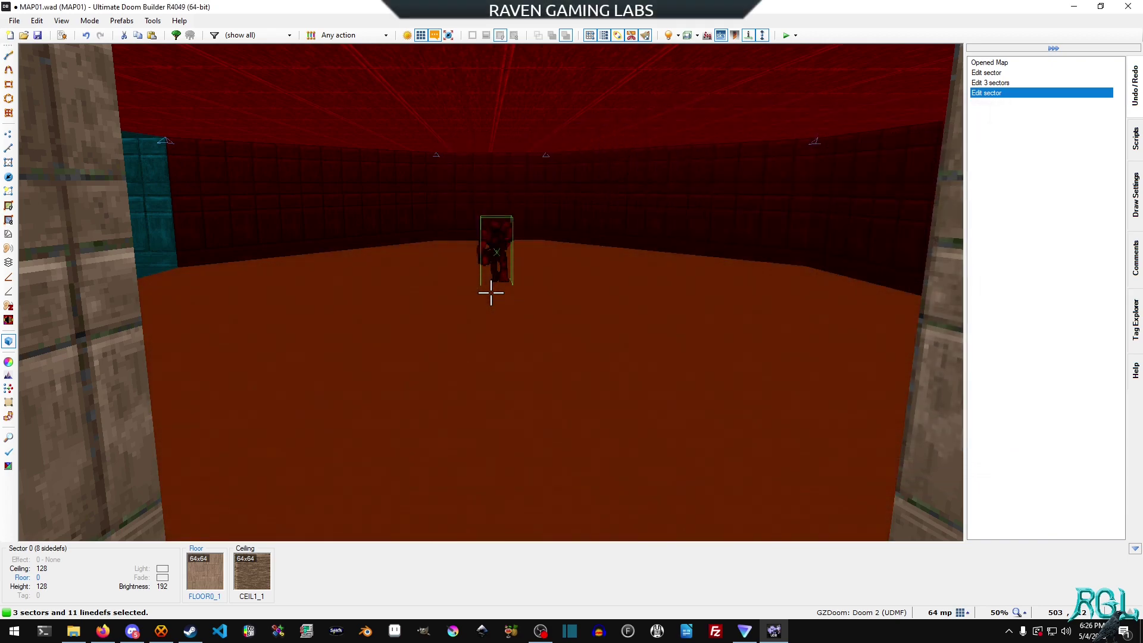
Examine the red tint on the octagonal room's floor, walls and ceiling from inside, including the openings to its neighbouring corridors
key("w")
key("e")
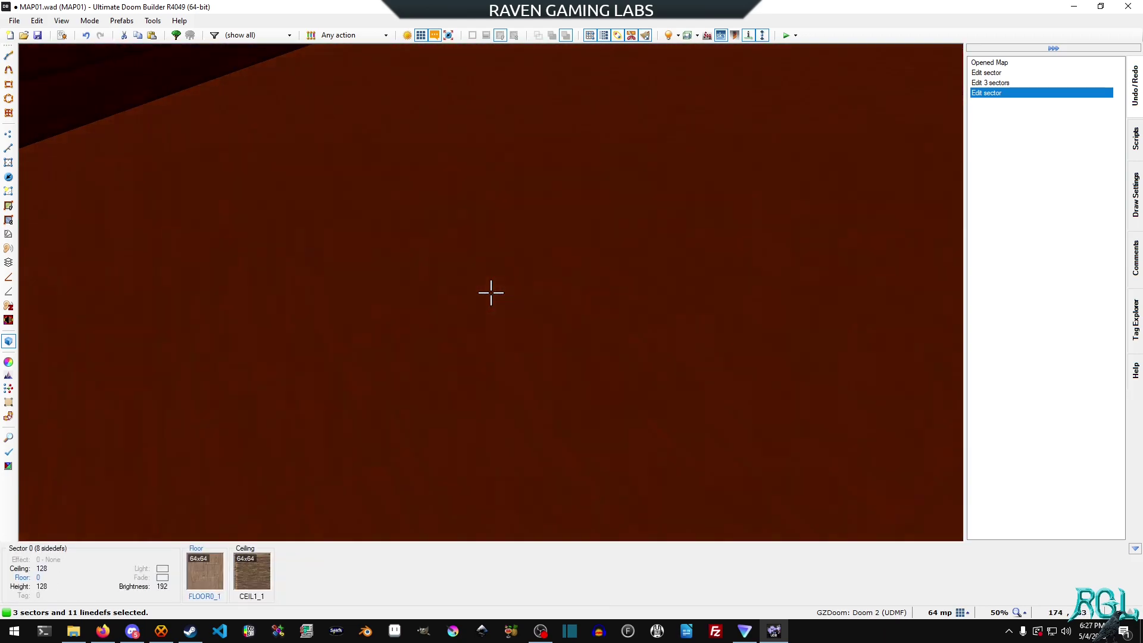
key("e")
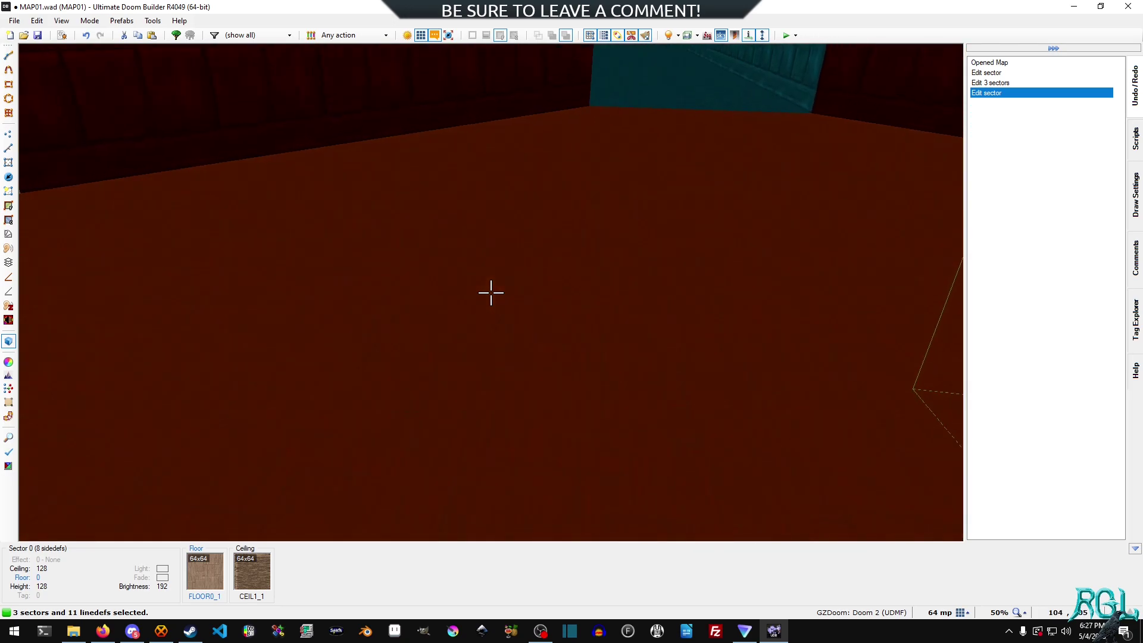
key("w")
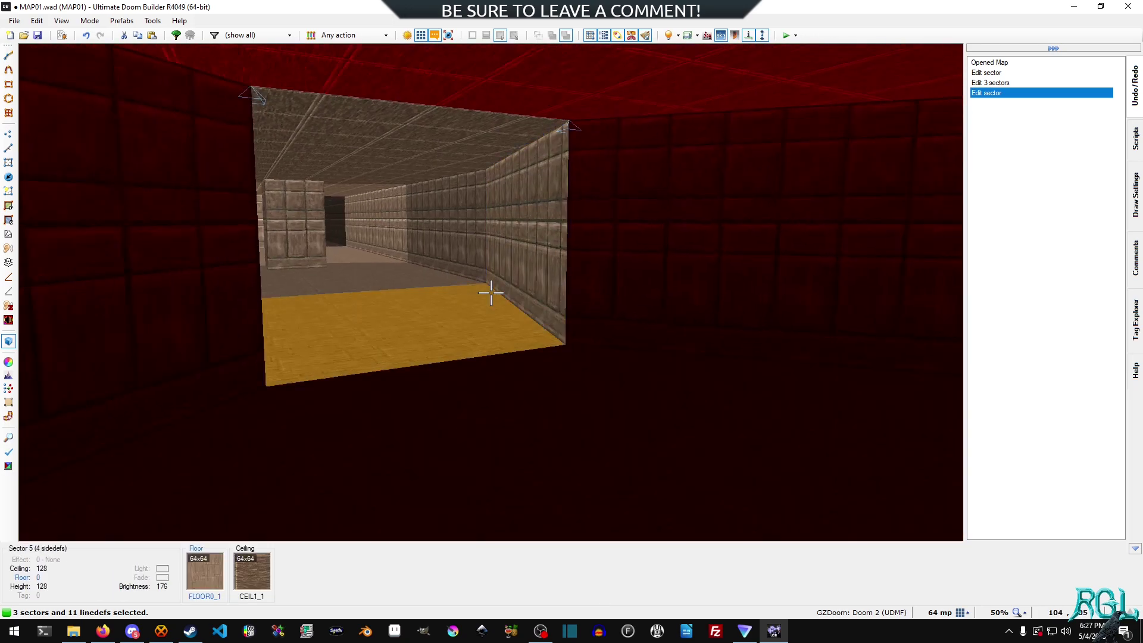
Run a test of the map and compare the red-lit octagonal room with the uncoloured corridor beside it
key("q")
key("F9")
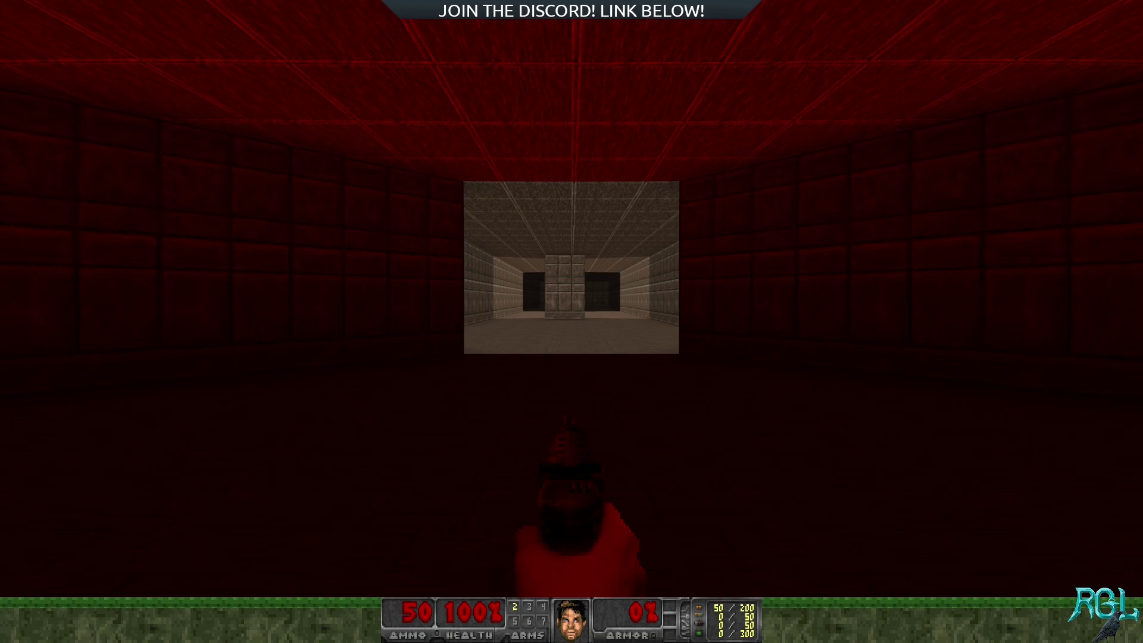
key("w")
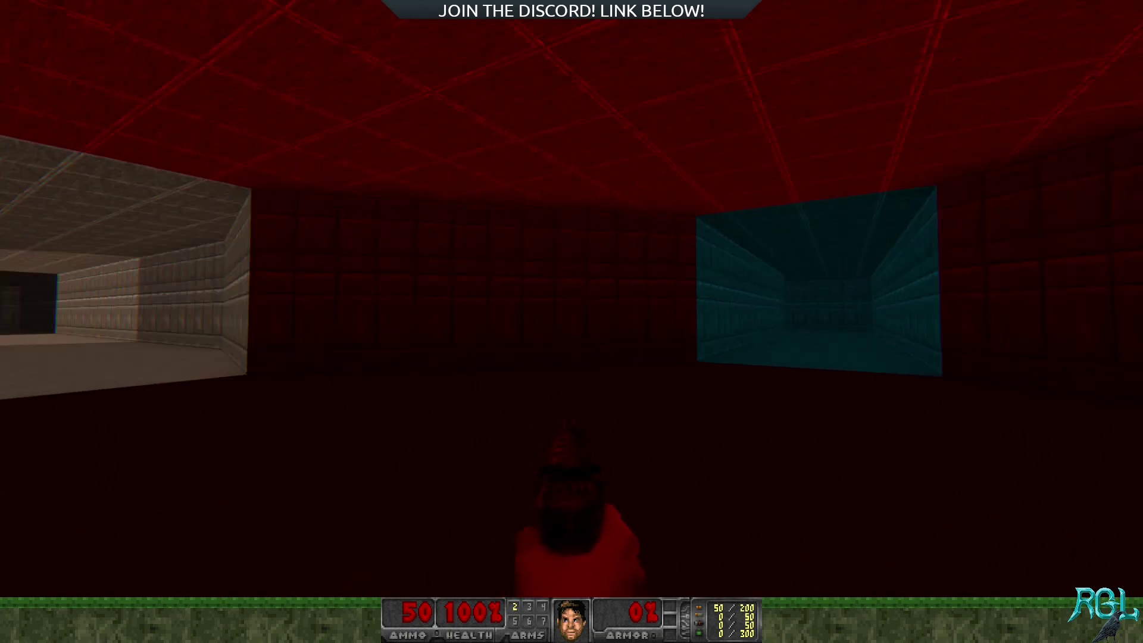
key("Left")
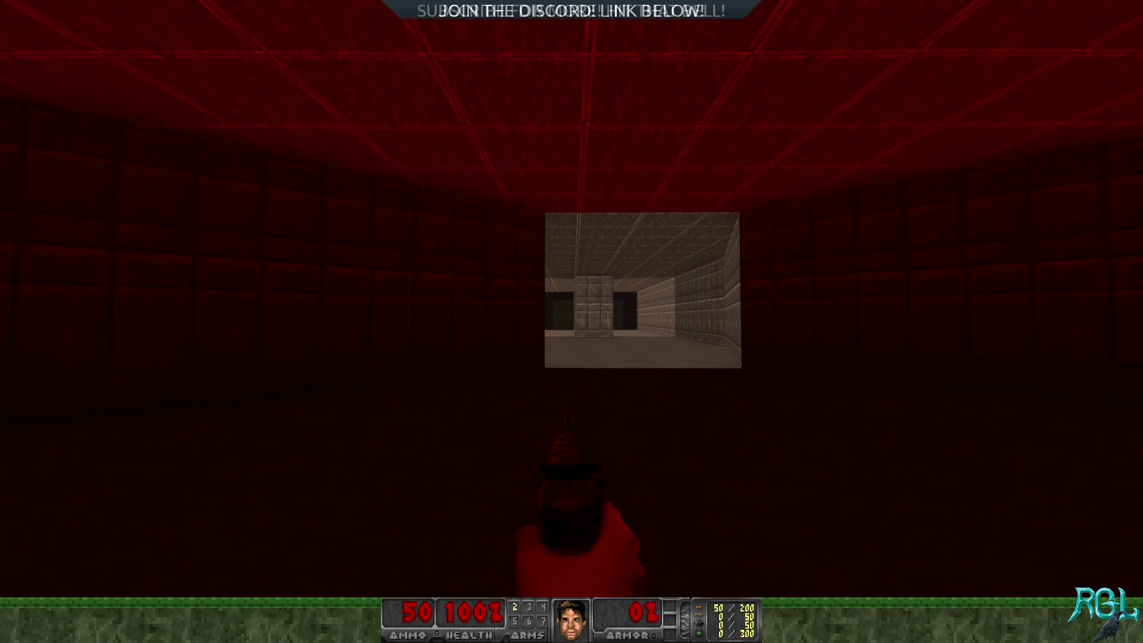
key("w")
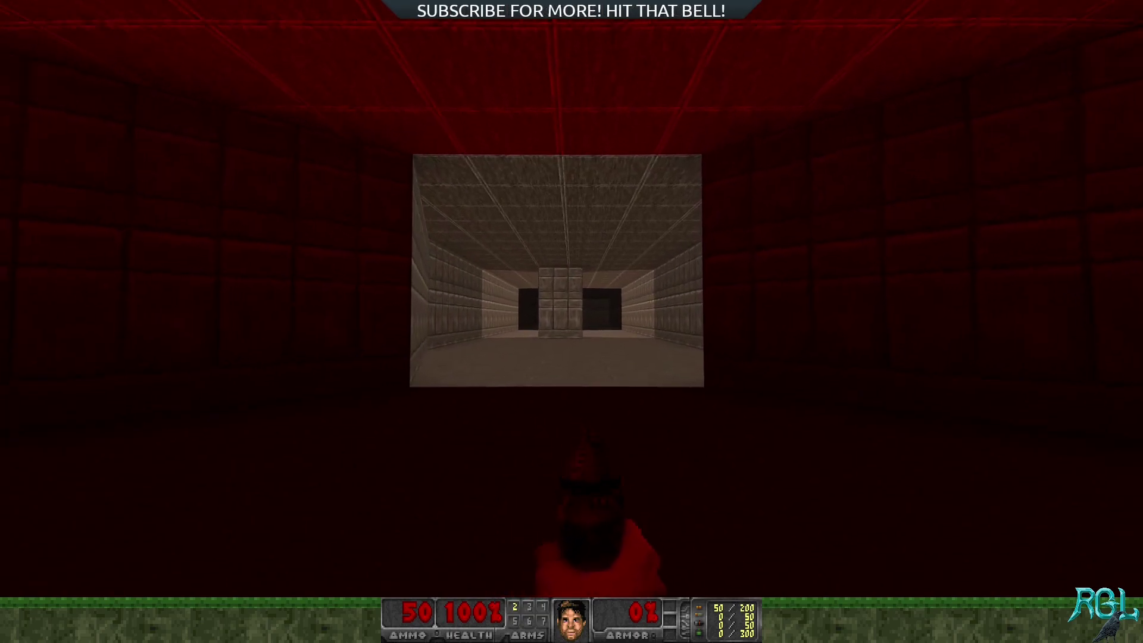
key("w")
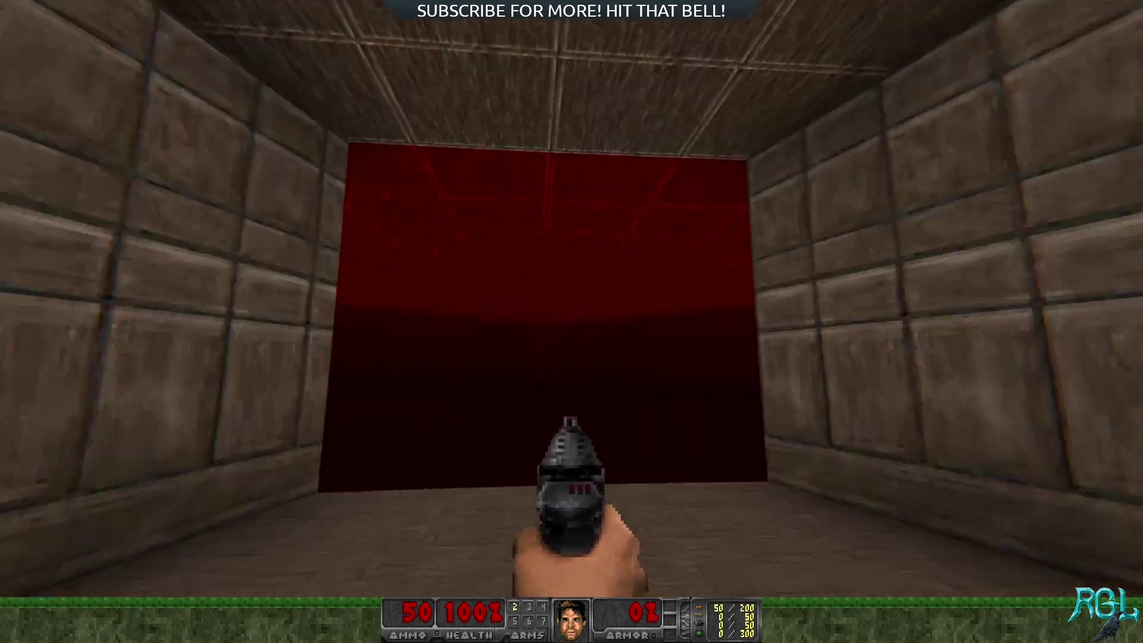
key("w")
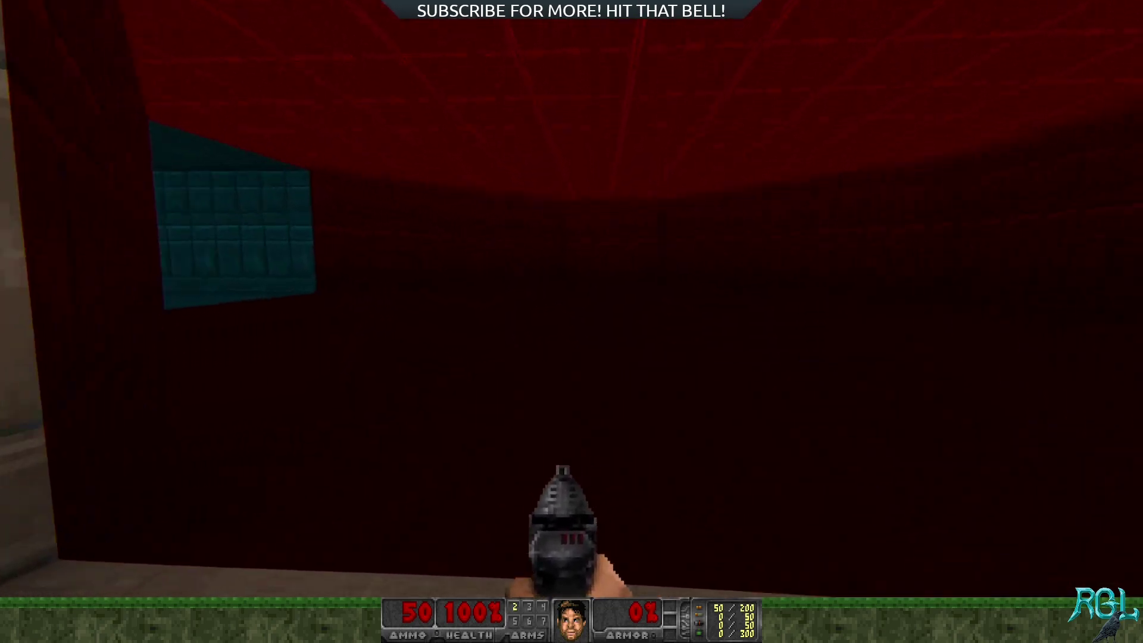
Walk through the blue-tinted corridor and dark passage into the small weapon room, checking the tint, and pick up the weapon
key("w")
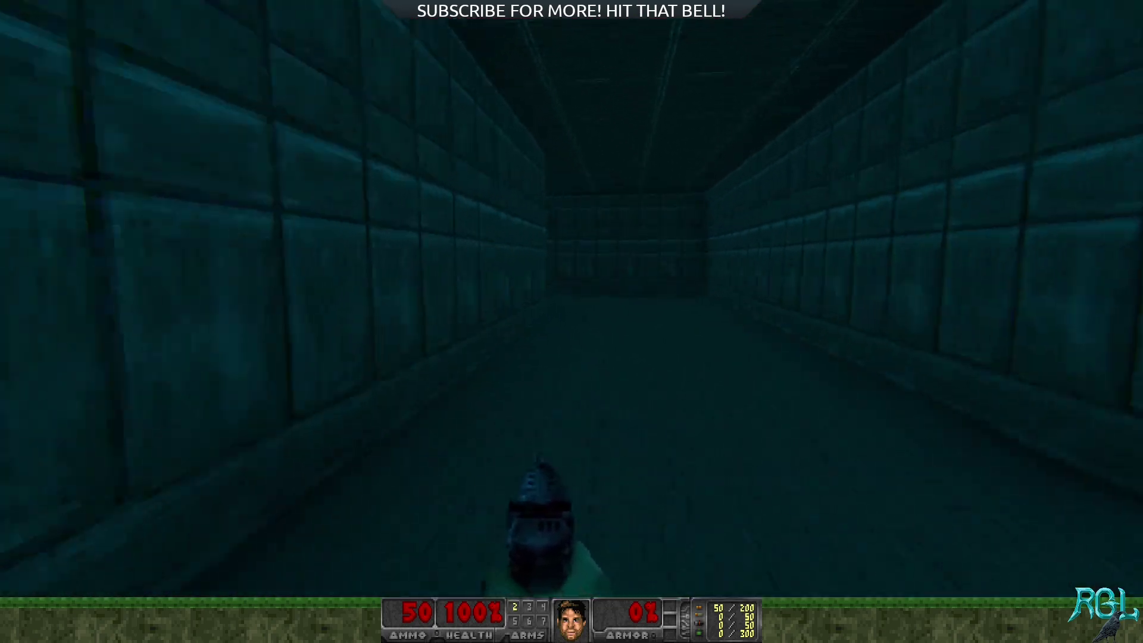
key("w")
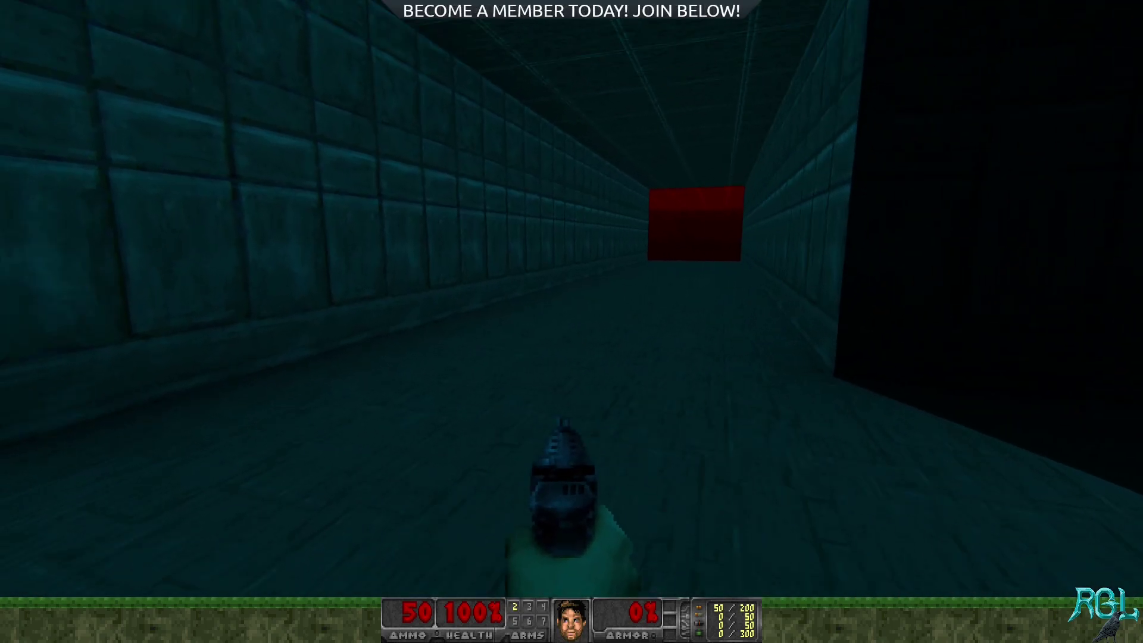
key("w")
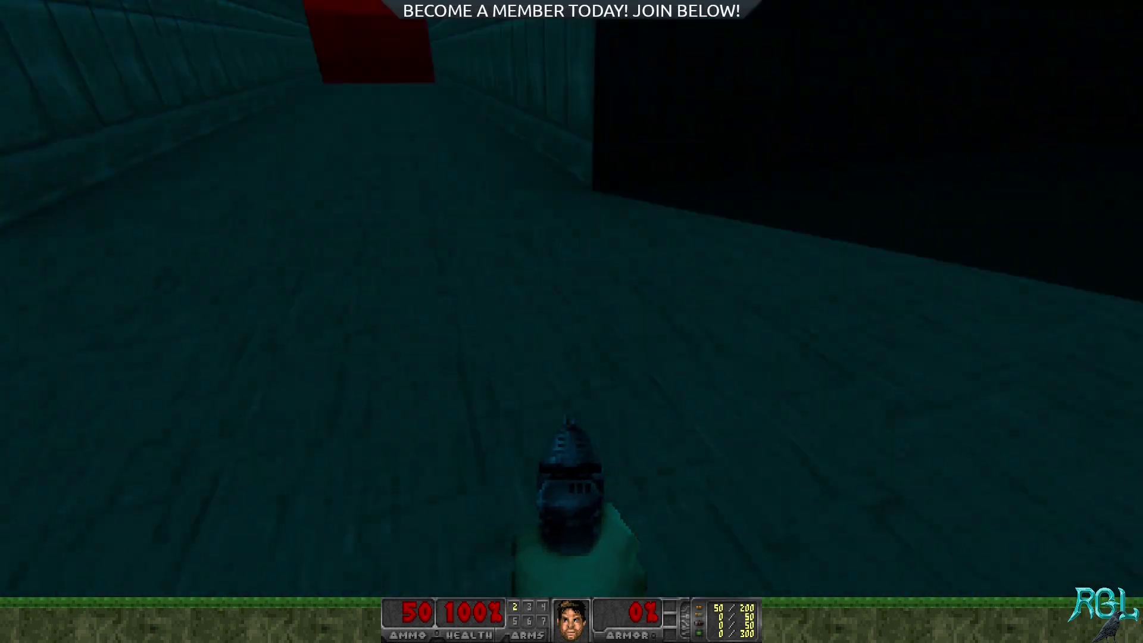
key("w")
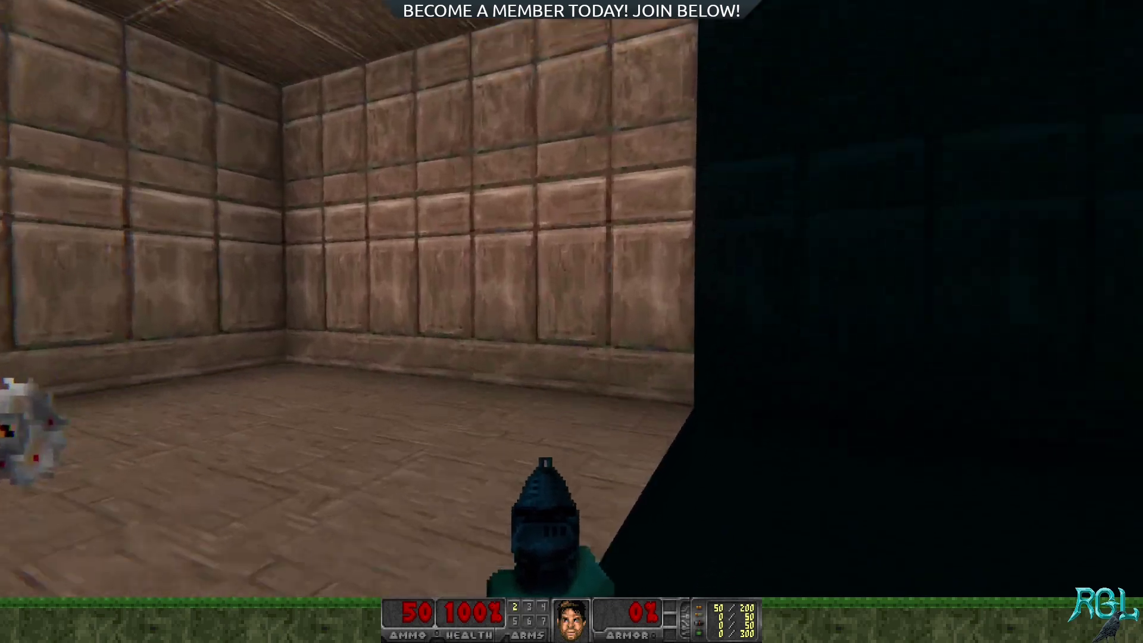
key("w")
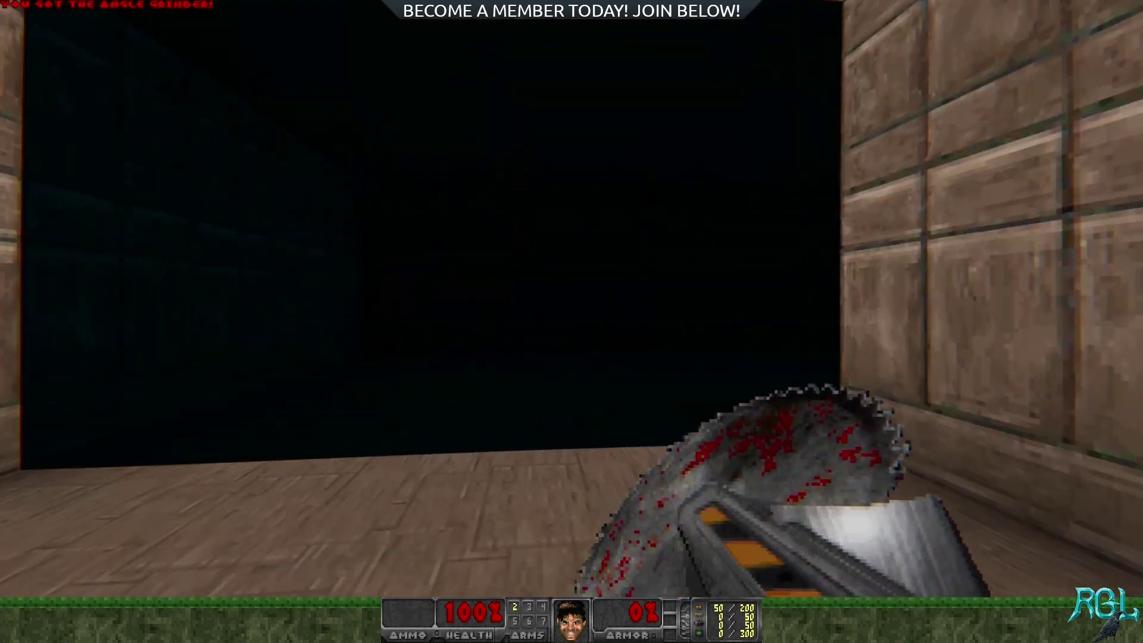
Return in game through the dark passage and blue corridor to the red room, checking how the held weapon is tinted
key("1")
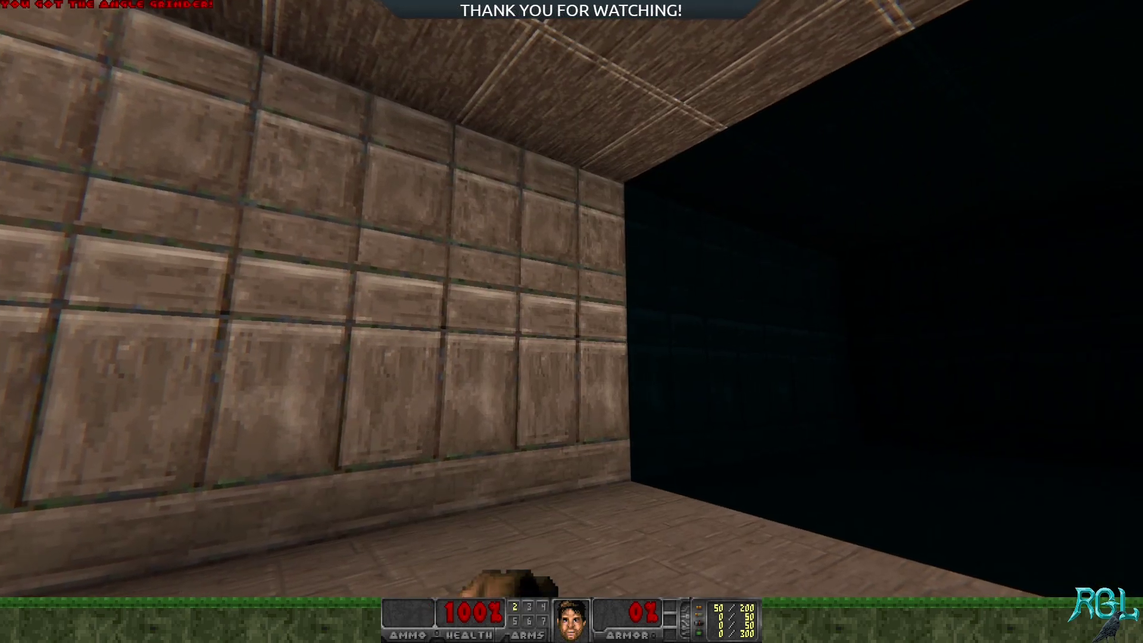
key("w")
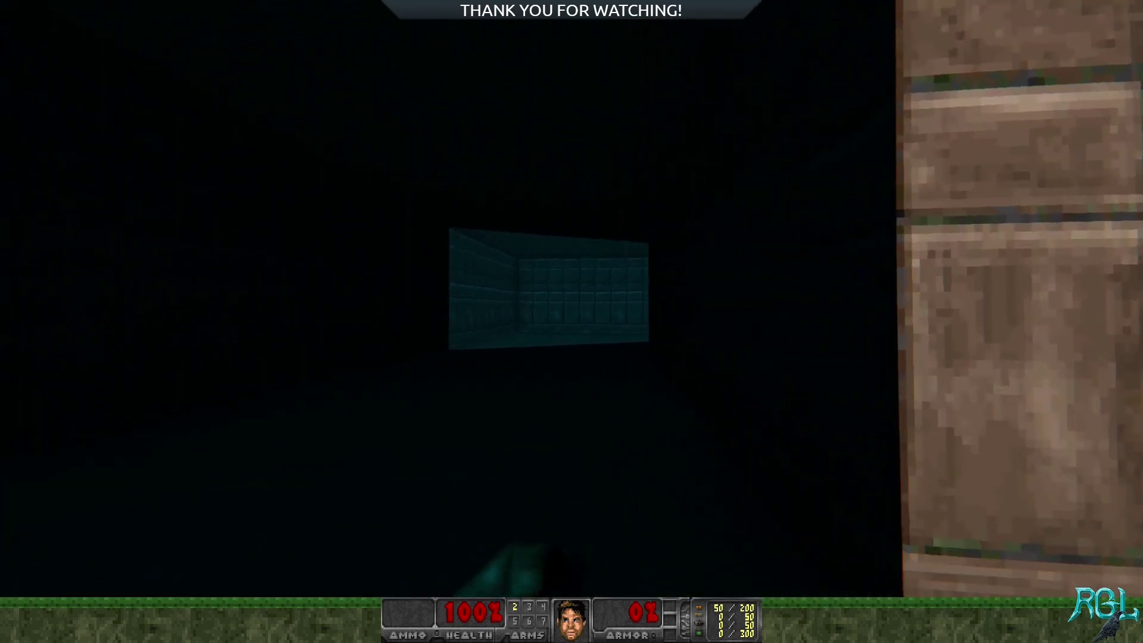
key("2")
key("w")
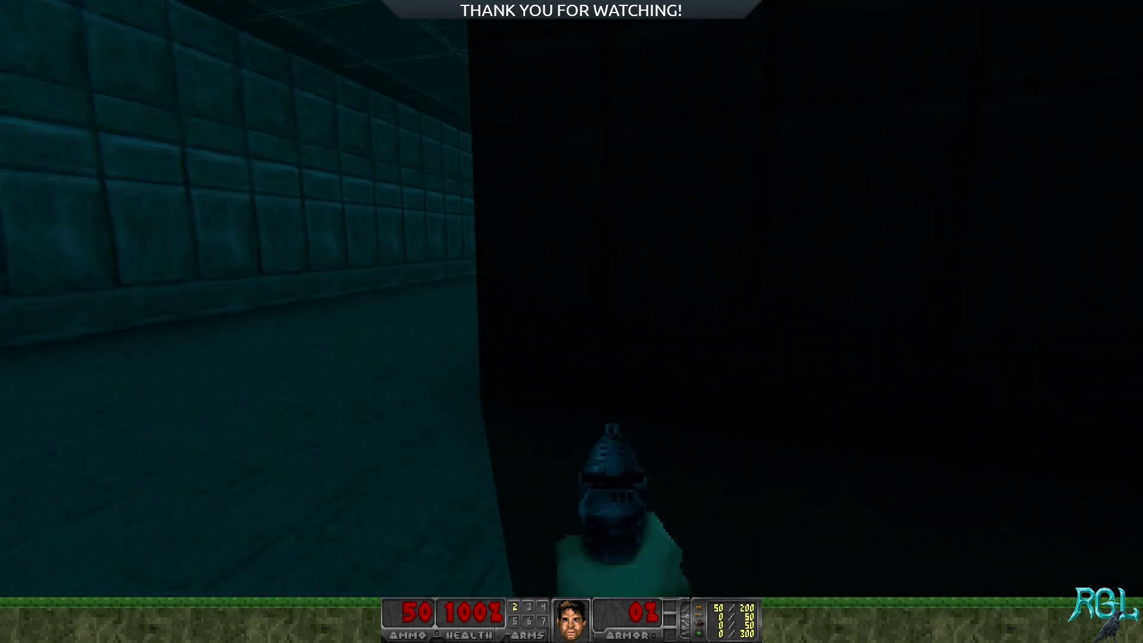
key("w")
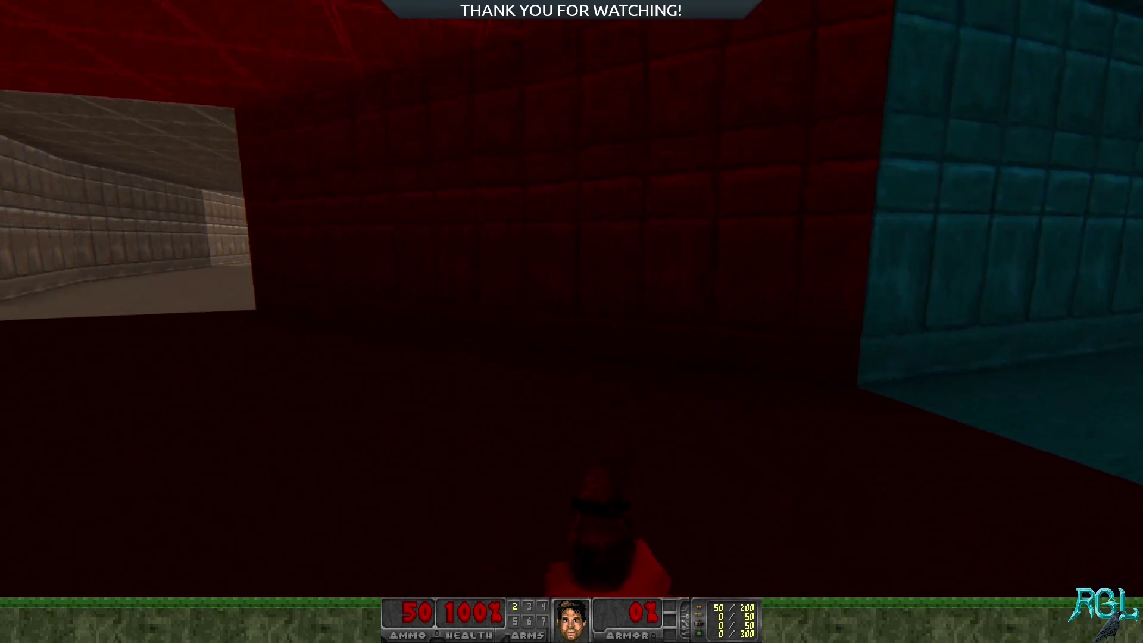
Back in the 2D map, lengthen the easternmost corridor sector by moving its south end line further south
key("s")
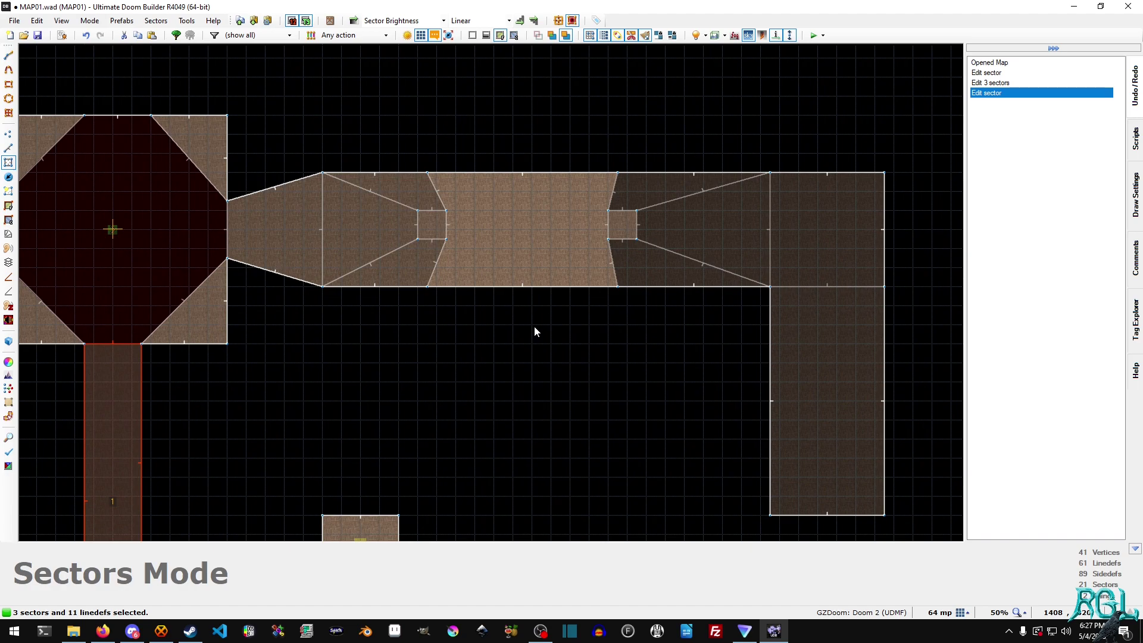
middle_click_drag(699, 366, 463, 240)
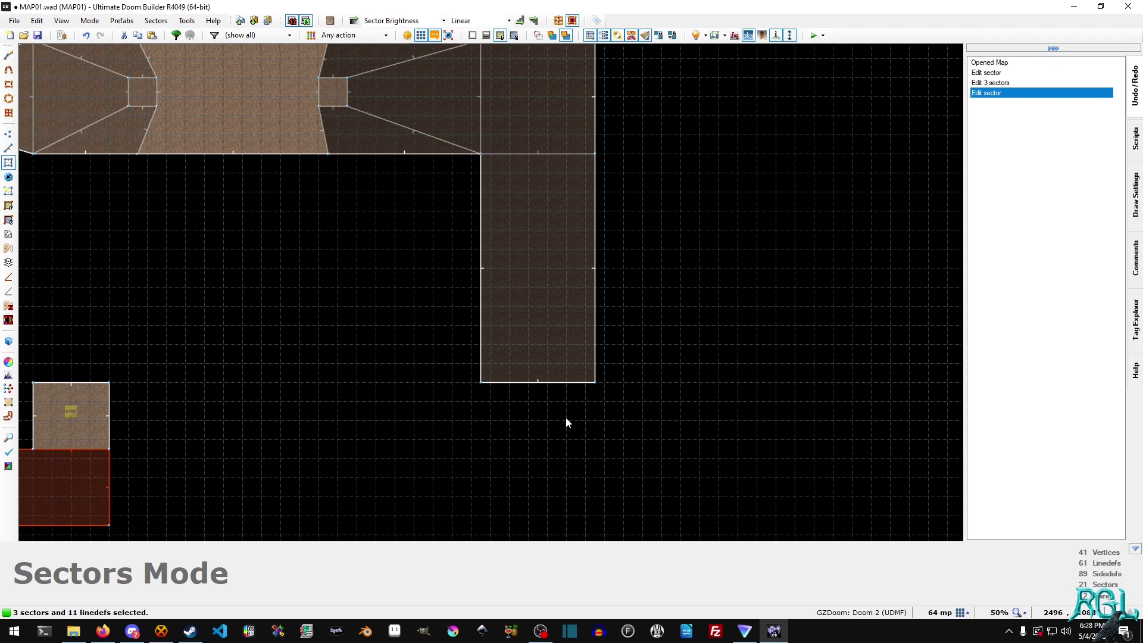
scroll(566, 416, "up", 3)
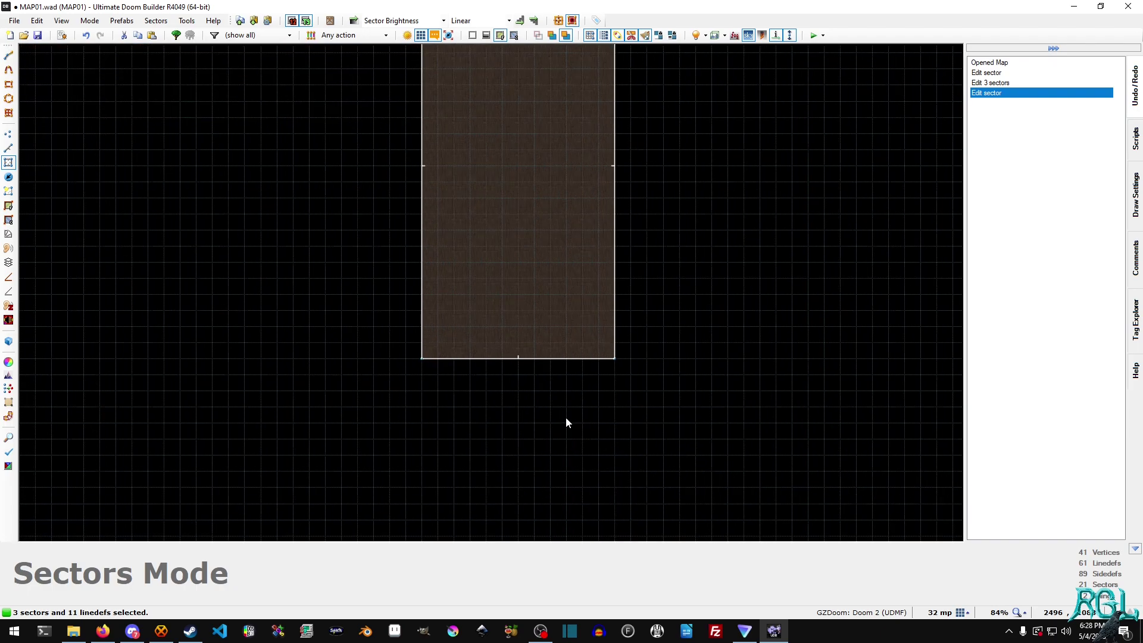
scroll(565, 417, "down", 3)
scroll(565, 417, "up", 3)
key("l")
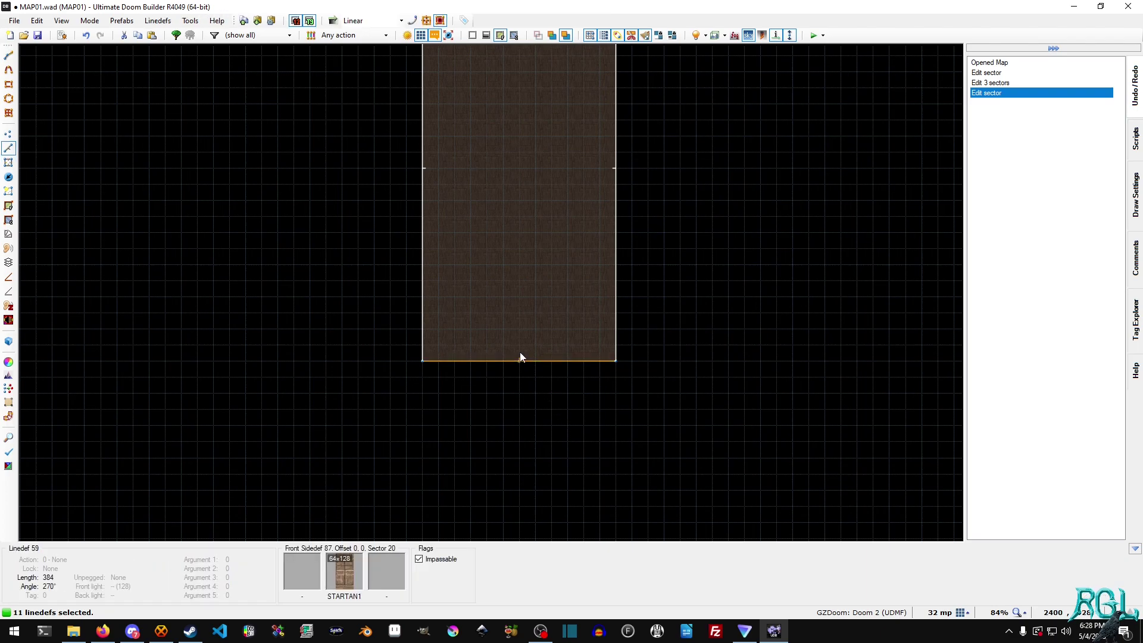
left_click_drag(520, 361, 520, 379)
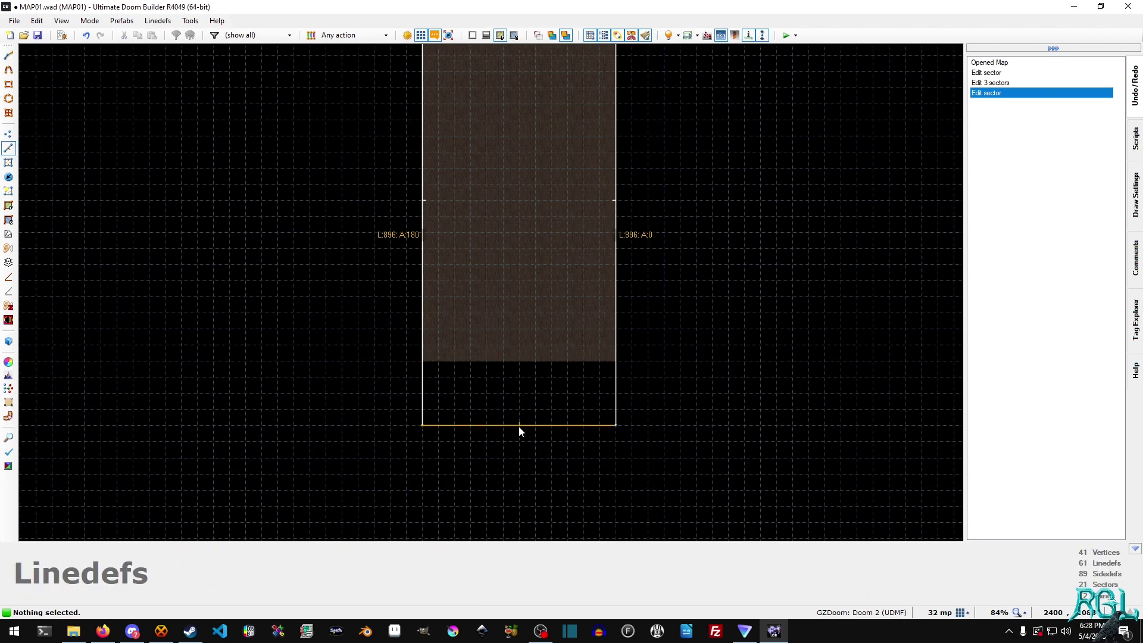
scroll(535, 412, "down", 1)
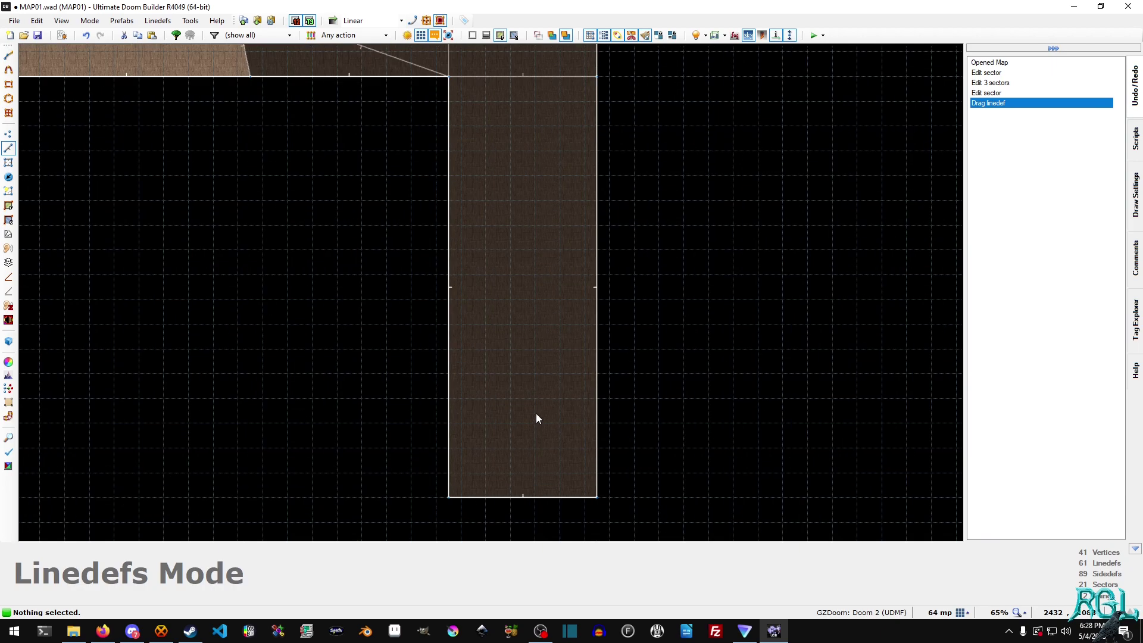
Move the corridor's south end line still further south, undoing the first try and repeating the move
middle_click_drag(536, 415, 556, 260)
left_click_drag(543, 341, 544, 439)
key("ctrl+z")
scroll(560, 385, "up", 1)
left_click_drag(545, 325, 540, 455)
middle_click_drag(628, 225, 616, 613)
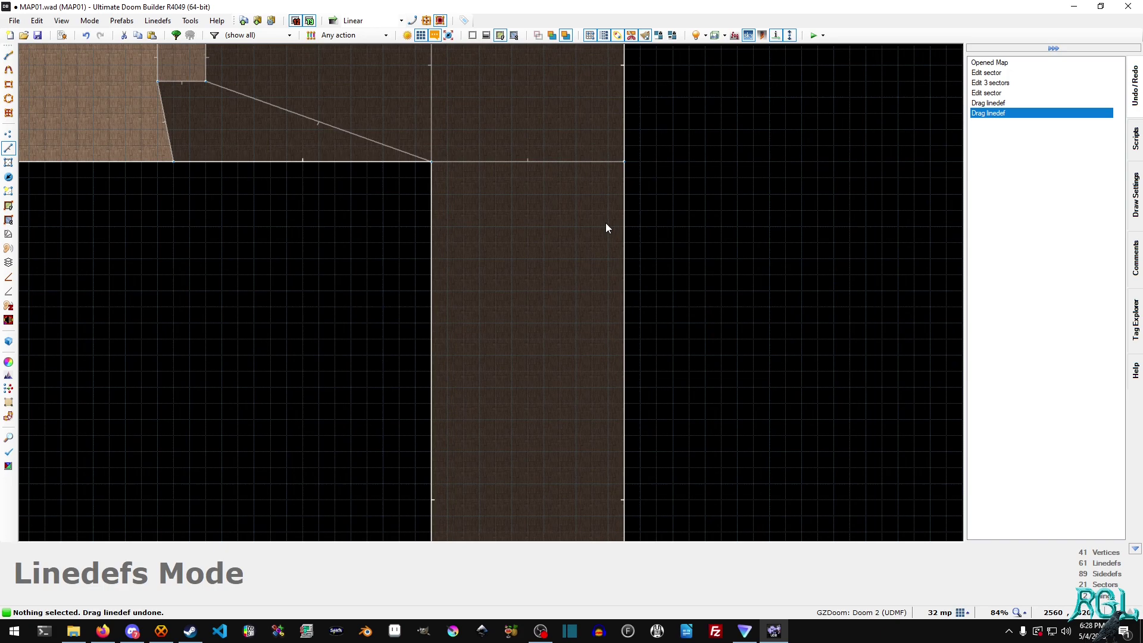
Draw a 384 by 32 rectangle across the north end of the lengthened corridor and check it in the 3D view
scroll(491, 206, "down", 4)
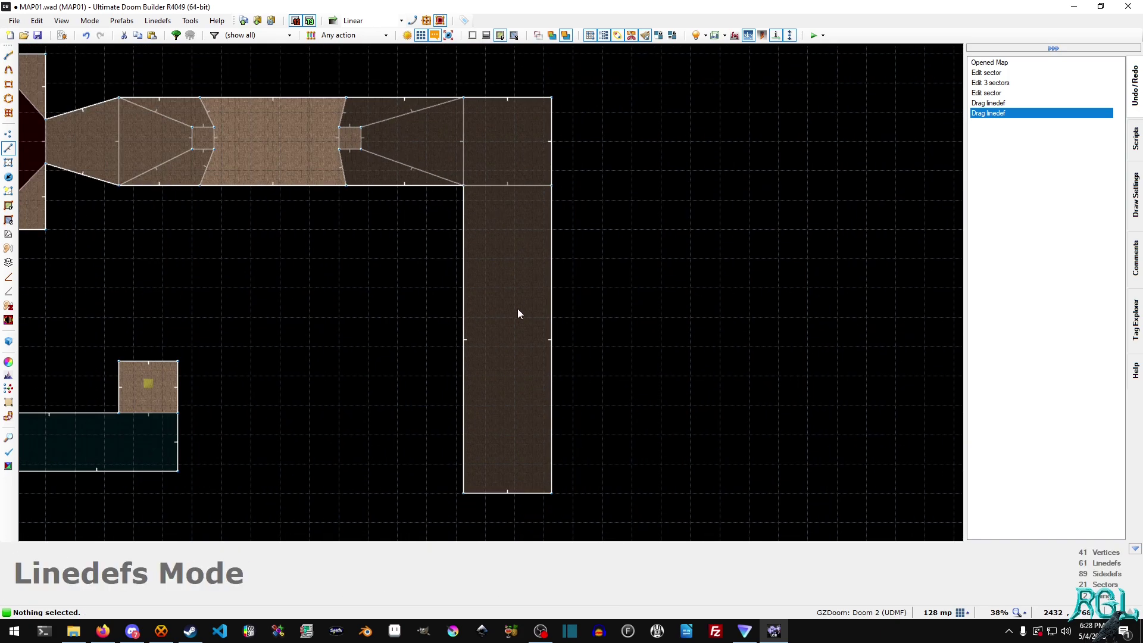
scroll(495, 481, "up", 7)
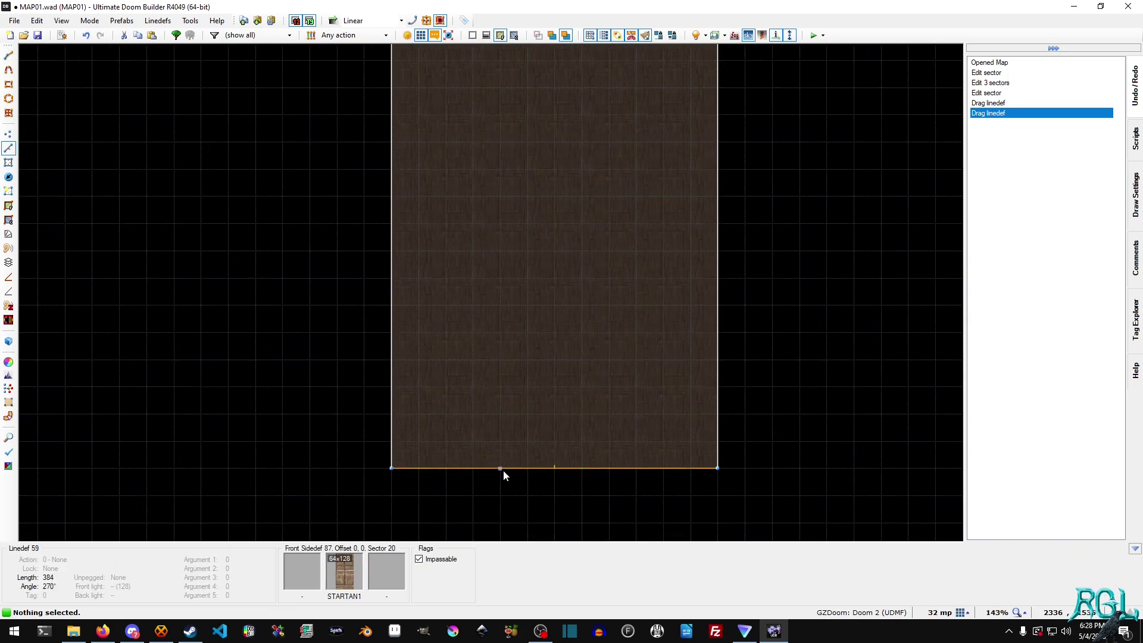
key("l")
scroll(562, 287, "down", 6)
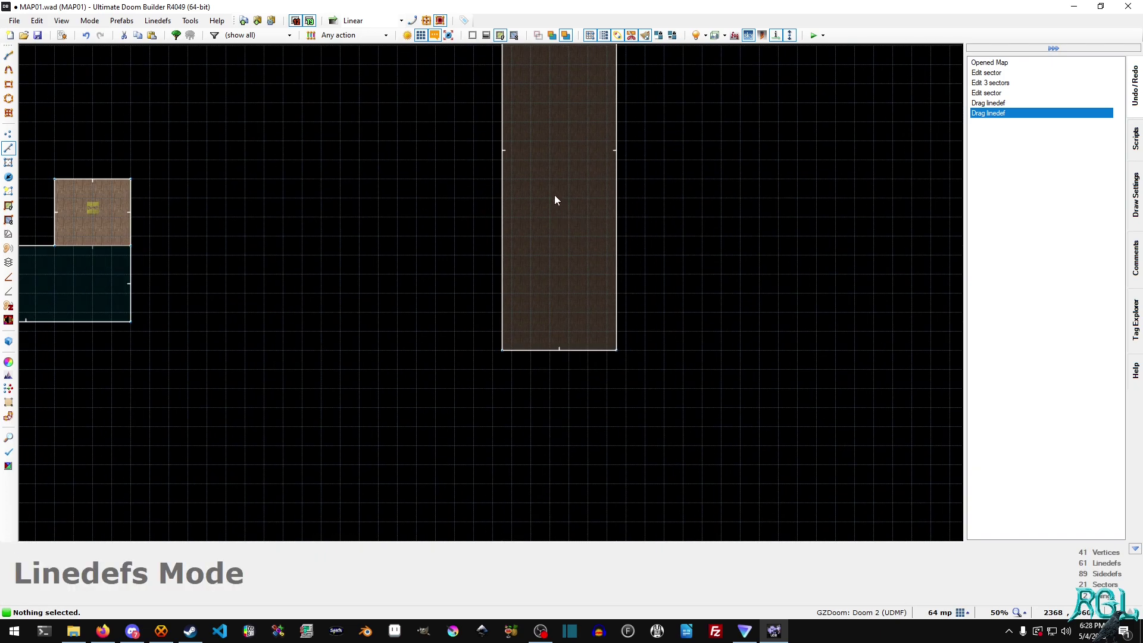
middle_click_drag(555, 208, 561, 387)
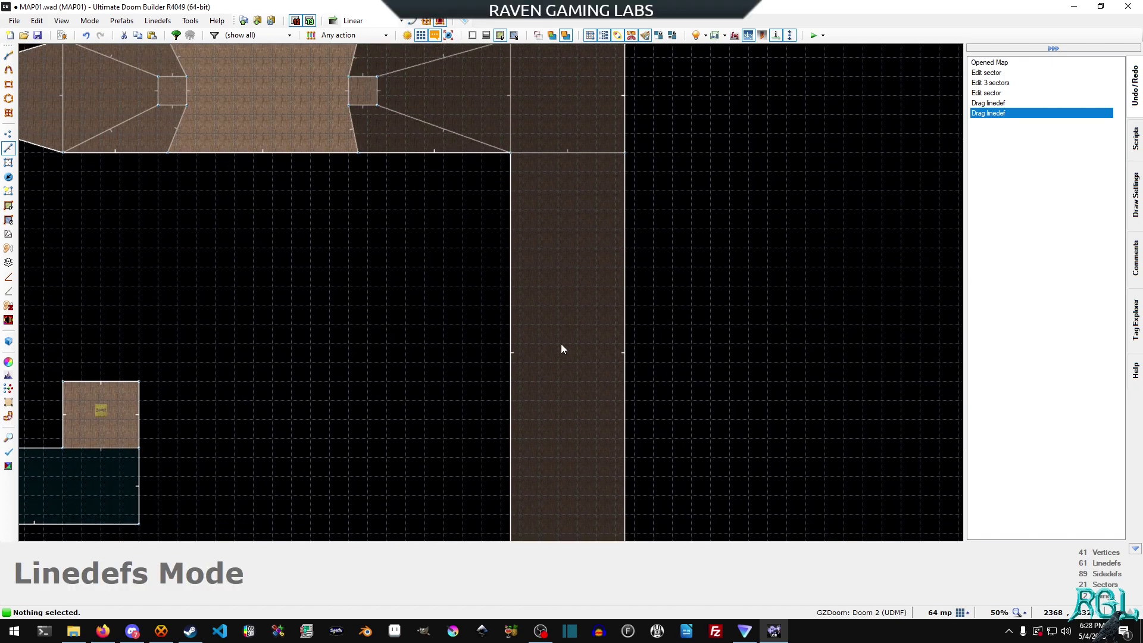
key("shift+d")
scroll(517, 159, "up", 8)
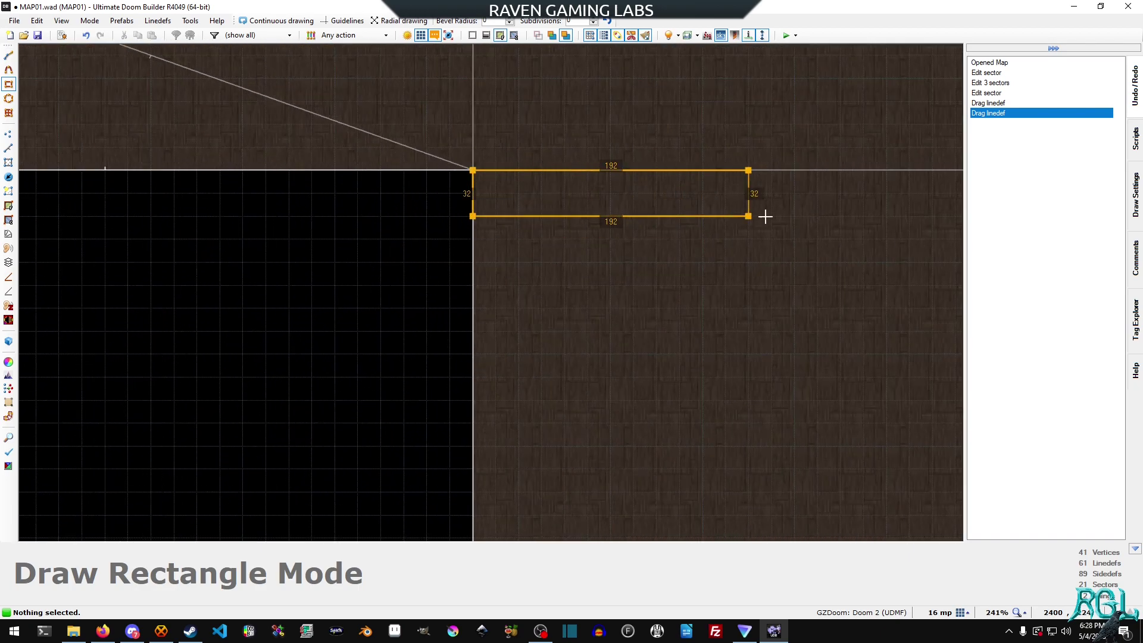
scroll(770, 216, "down", 4)
left_click(884, 215)
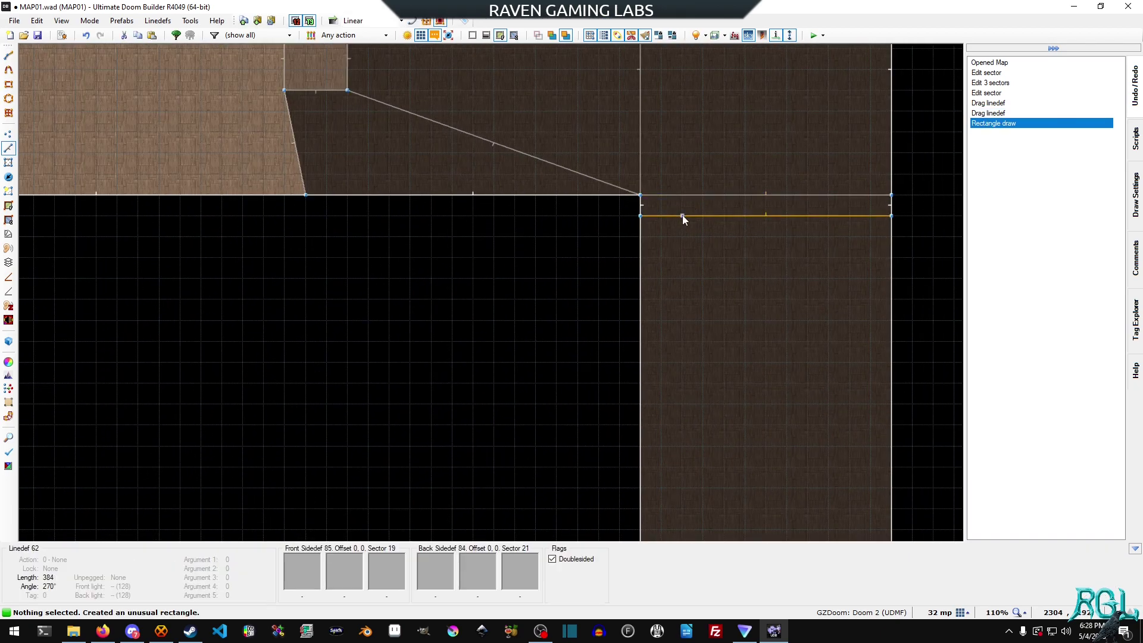
middle_click_drag(703, 252, 571, 391)
key("w")
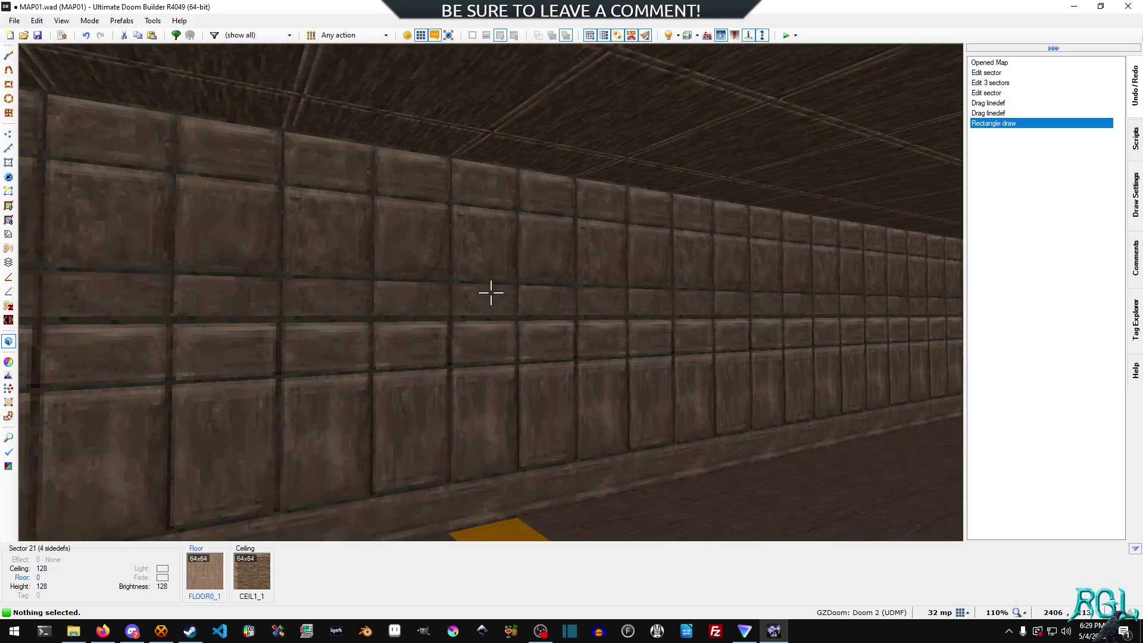
key("w")
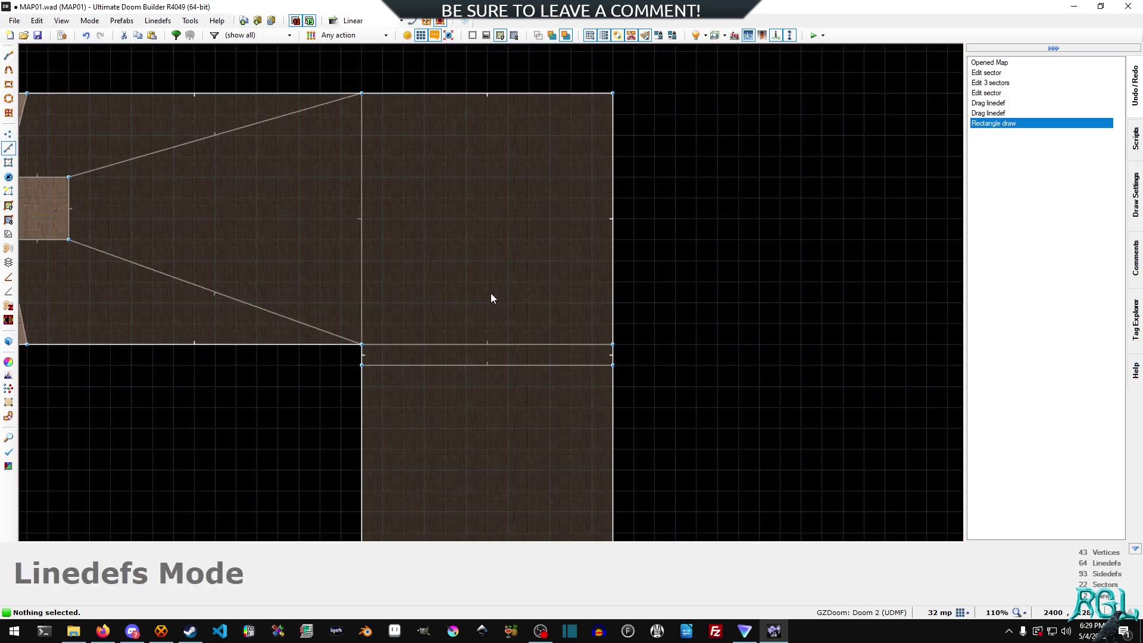
Try drawing a rectangular alcove on the corridor's west side, directly south of the adjoining passage
key("d")
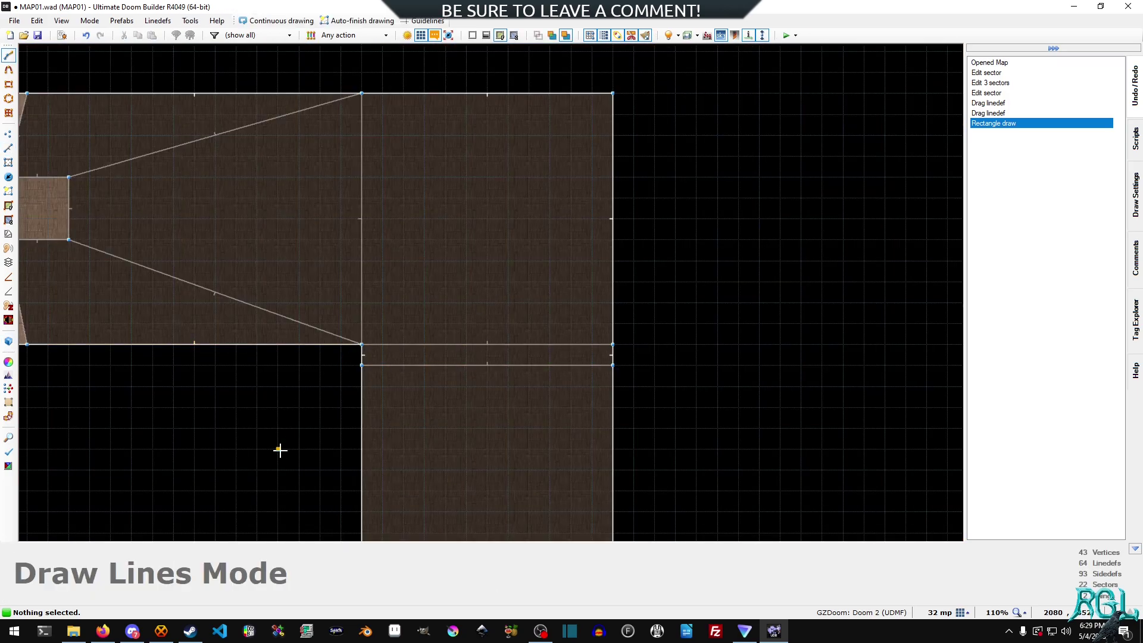
key("Escape")
key("ctrl+shift+d")
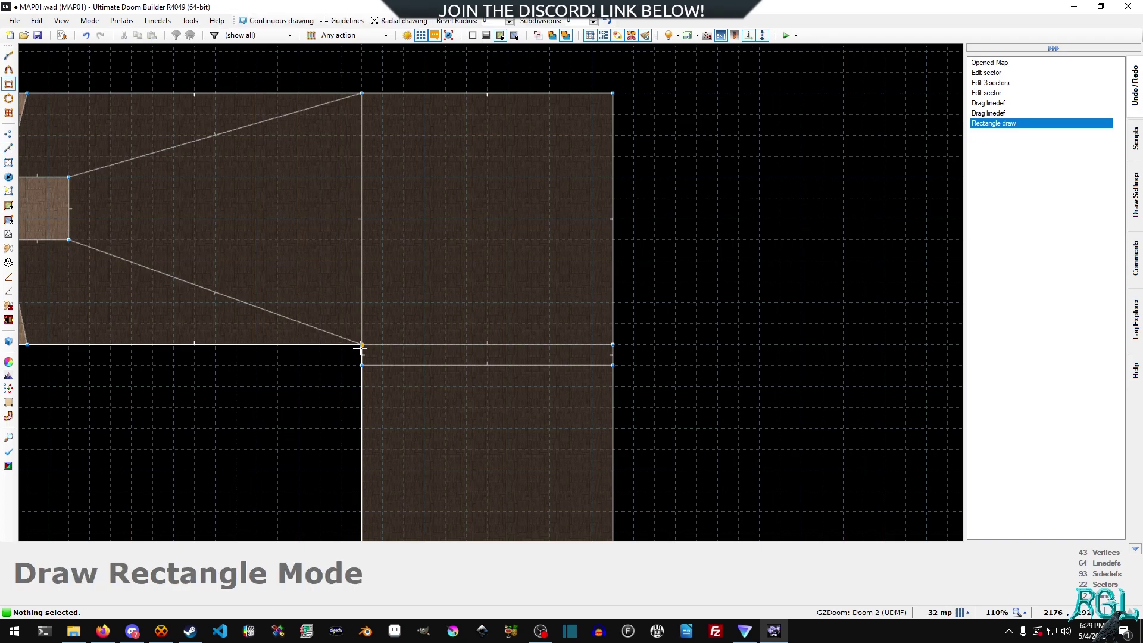
left_click(184, 492)
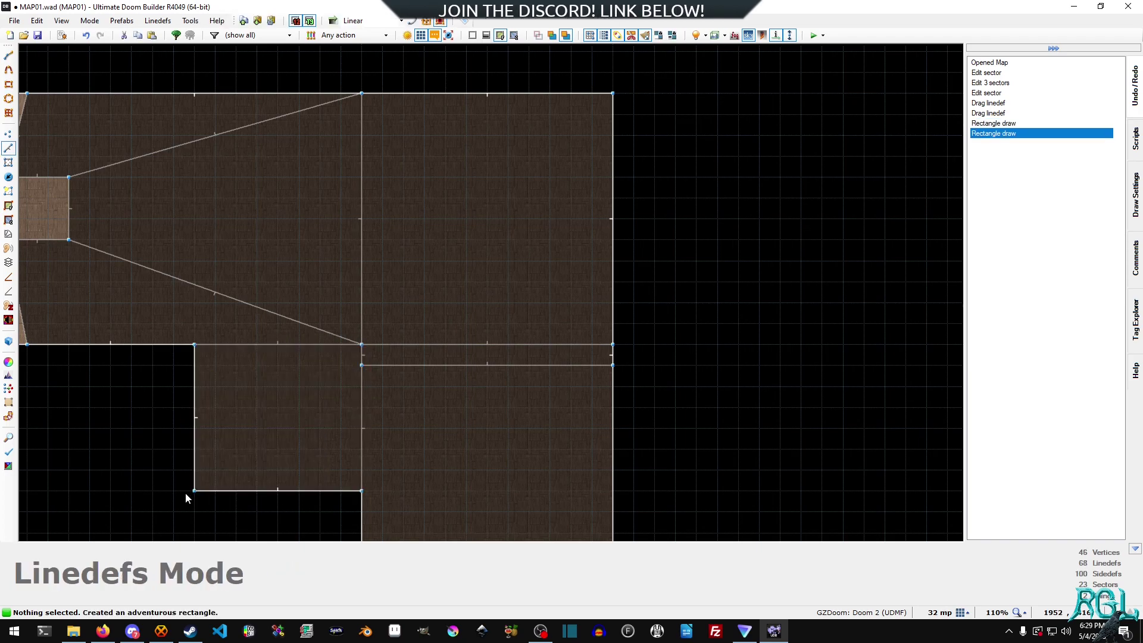
Try lowering the alcove's floor to -40 in 3D view, and undo both the height change and the alcove
key("w")
key("s")
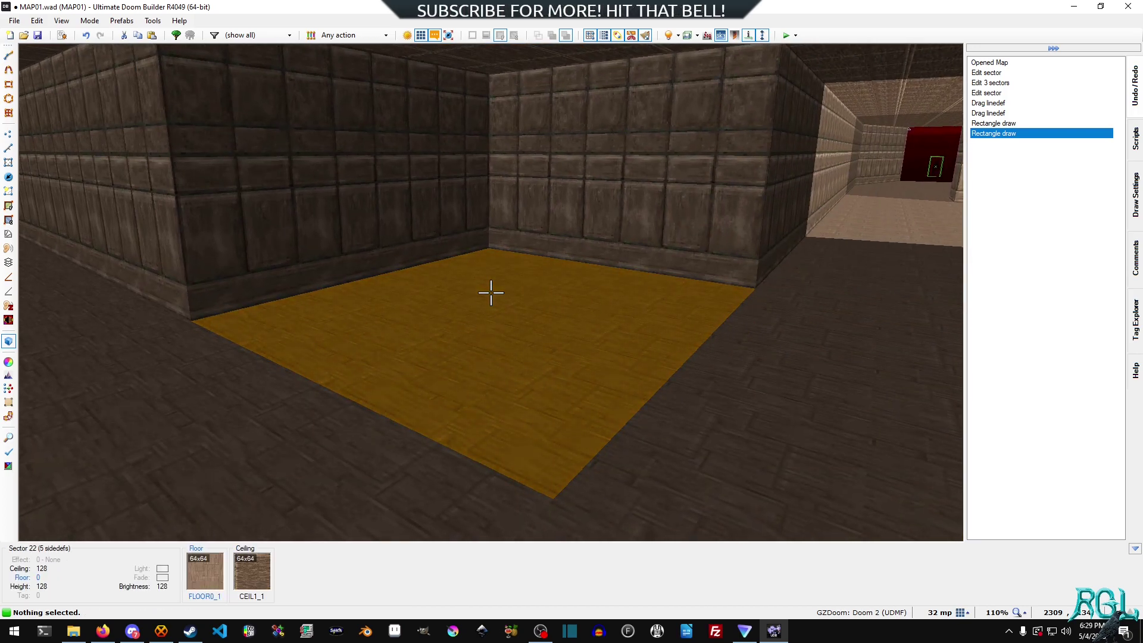
scroll(491, 292, "down", 5)
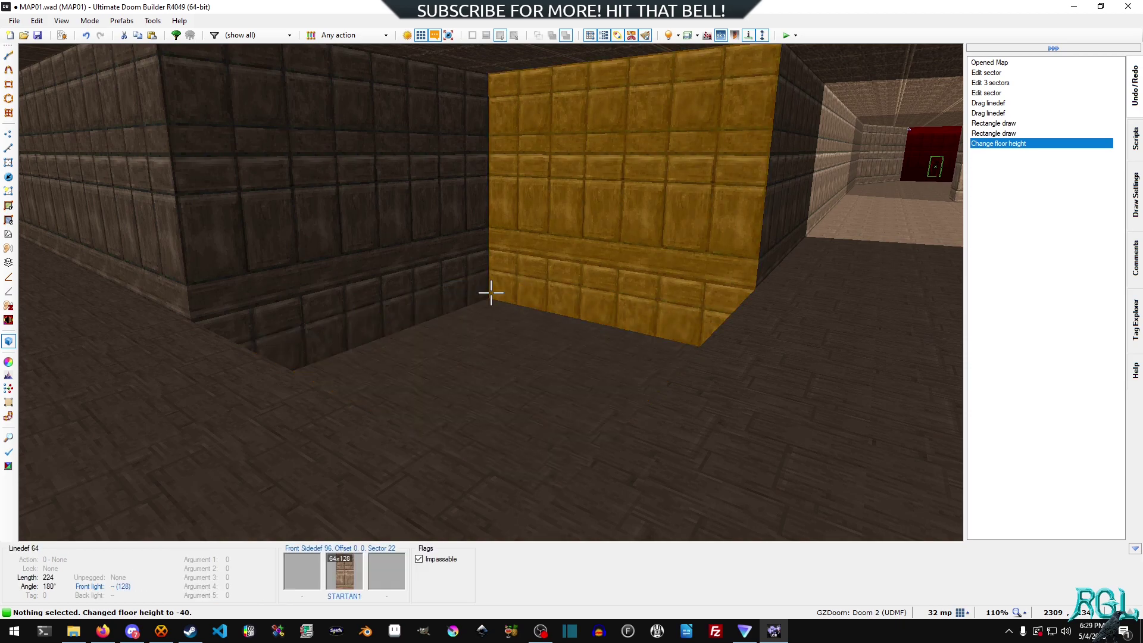
key("ctrl+z")
key("ctrl+z")
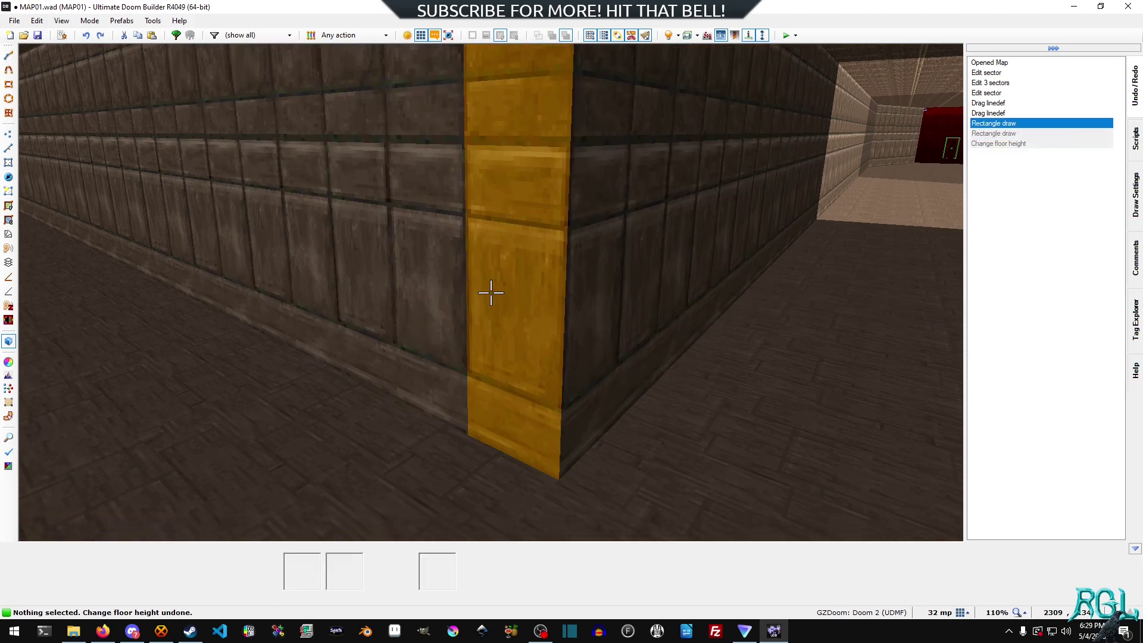
key("w")
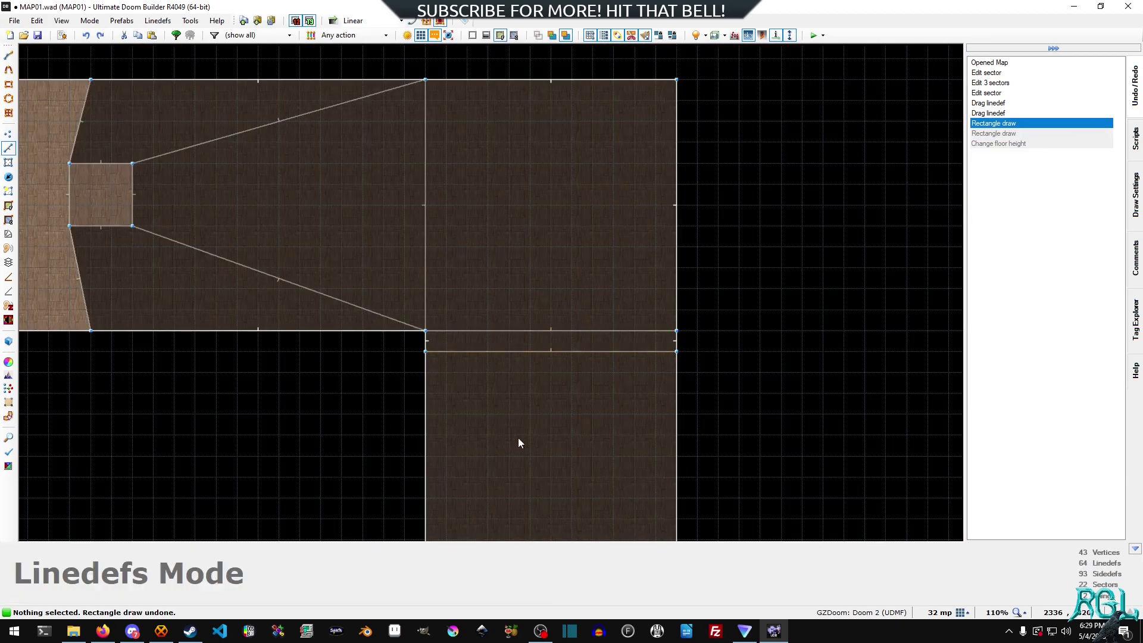
Draw a 96 by 1312 rectangle along the corridor's west side, from the thin strip to the south end
middle_click_drag(521, 462, 564, 326)
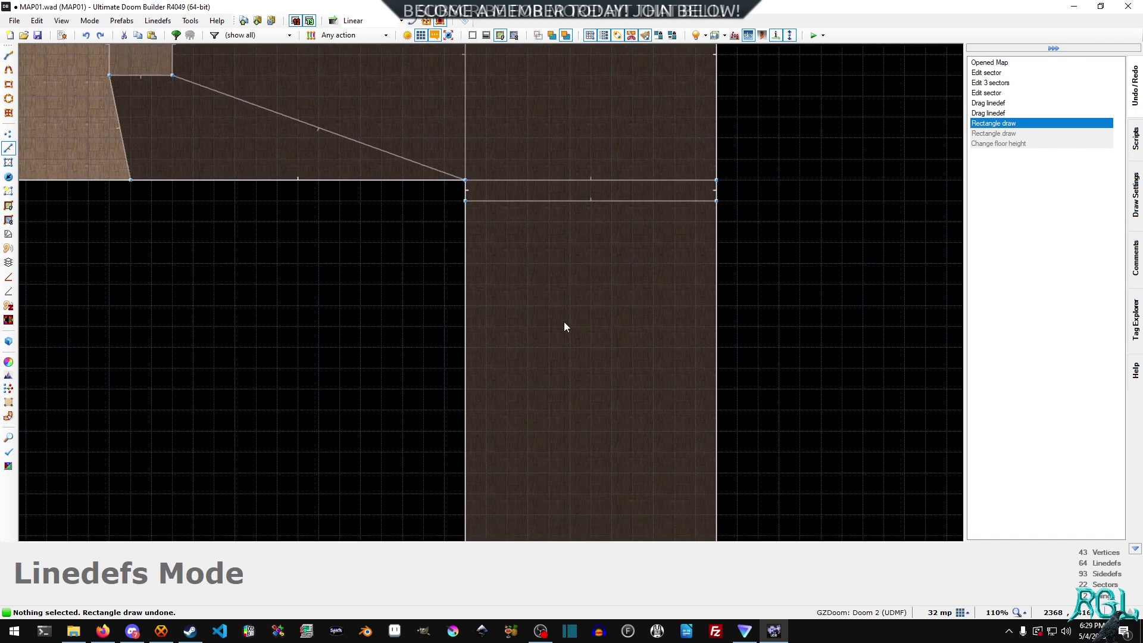
key("ctrl+shift+d")
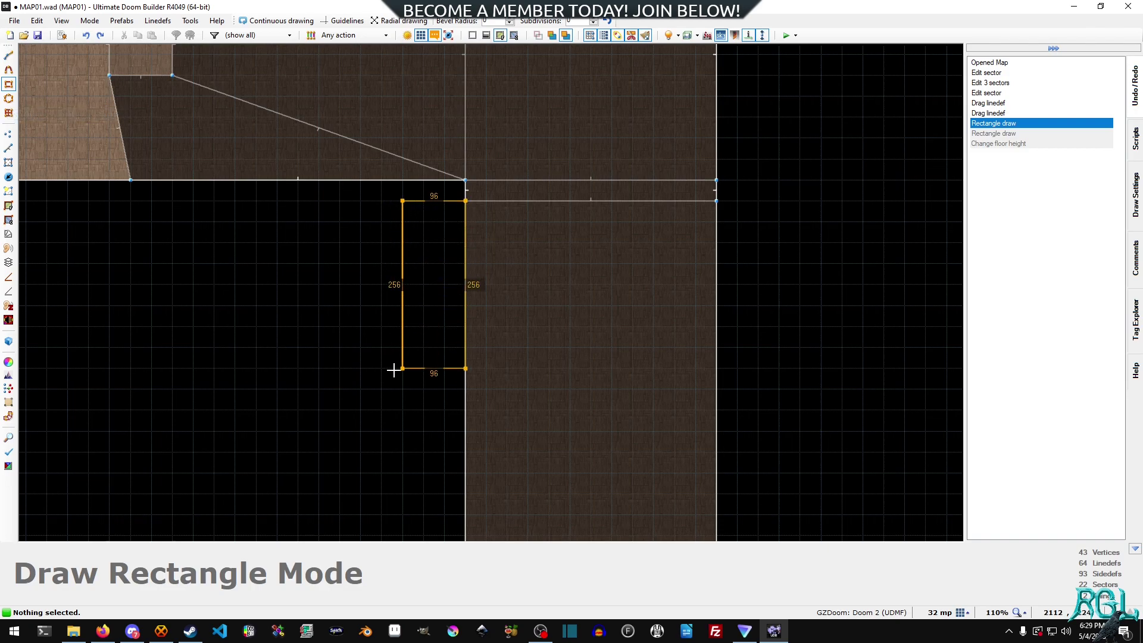
middle_click_drag(391, 471, 426, 102)
middle_click_drag(442, 467, 475, 94)
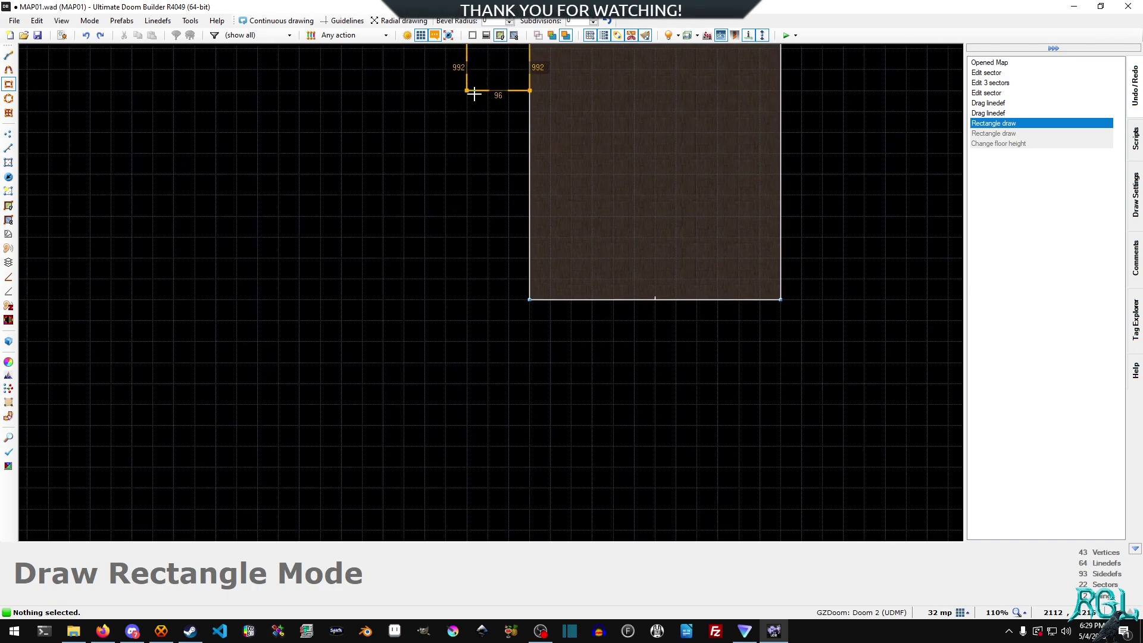
left_click(469, 296)
Draw a matching 96 by 1312 rectangle along the corridor's east side, from the south end up to the thin strip
mouse_move(823, 263)
middle_mouse_down()
mouse_move(666, 375)
mouse_move(651, 416)
middle_mouse_up()
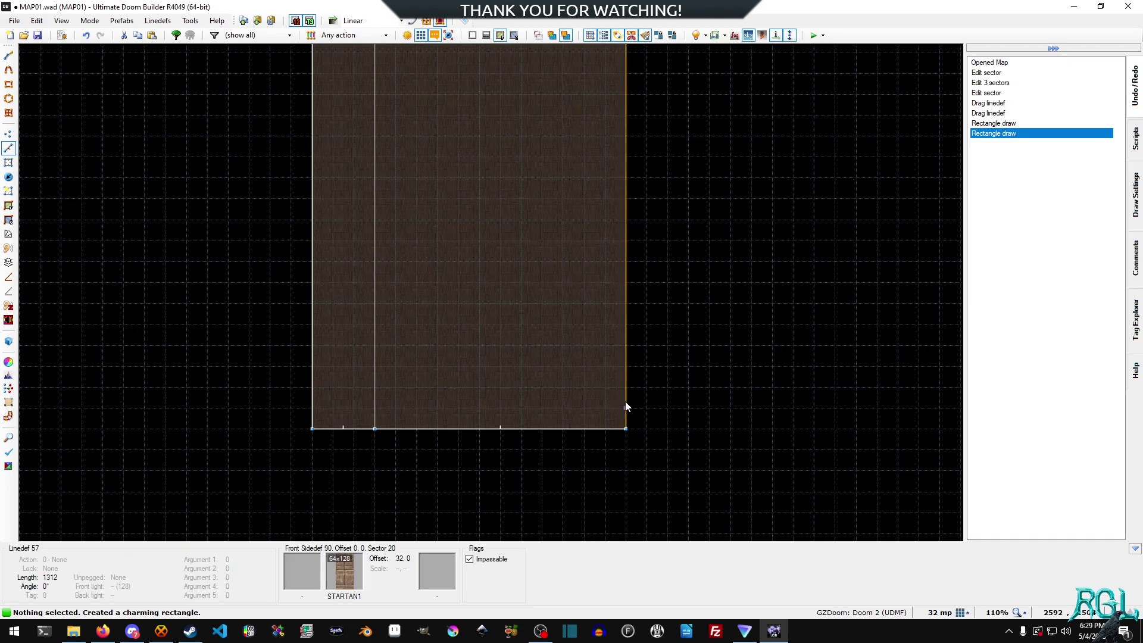
key("r")
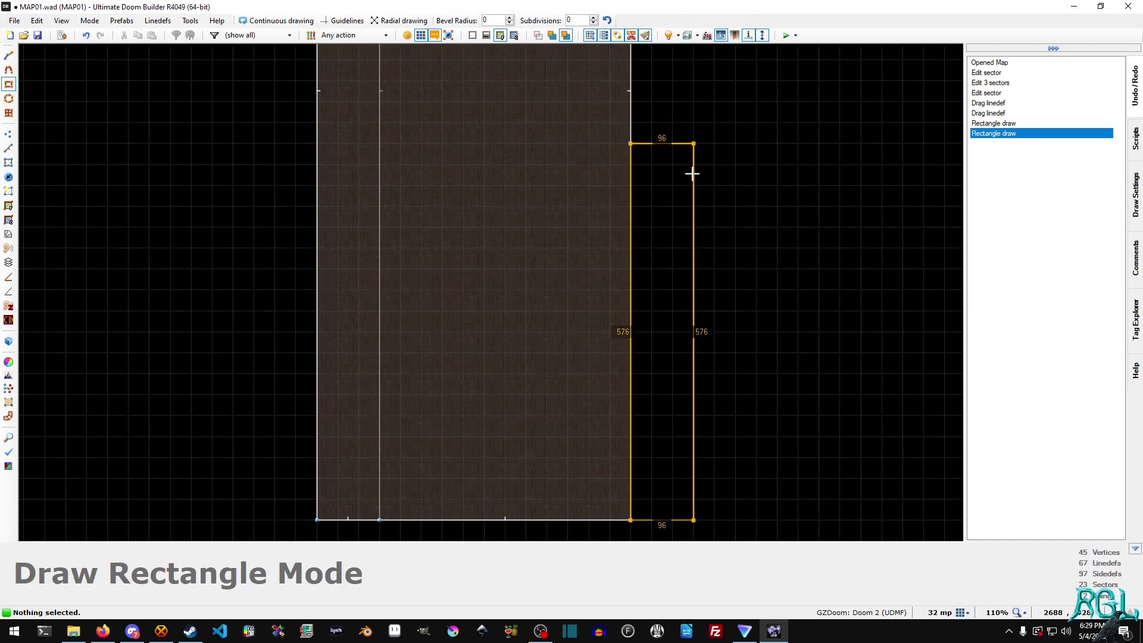
middle_click_drag(692, 203, 676, 238)
middle_click_drag(673, 77, 663, 420)
left_click(664, 382)
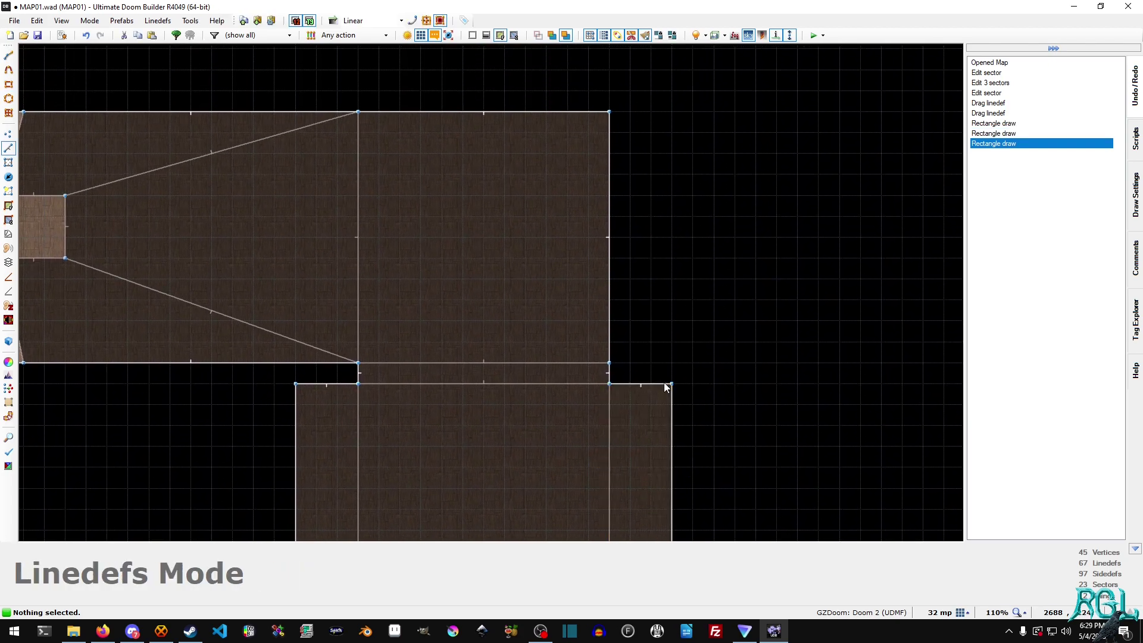
In 3D view, select the floors of both long side sectors and lower them to -16
key("w")
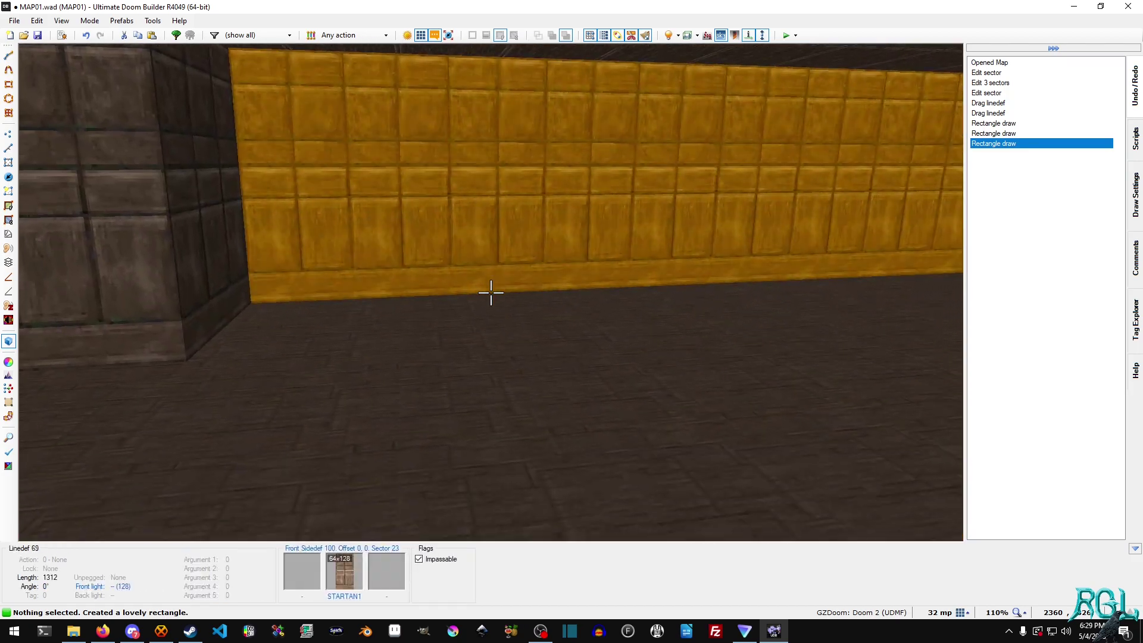
left_click(491, 293)
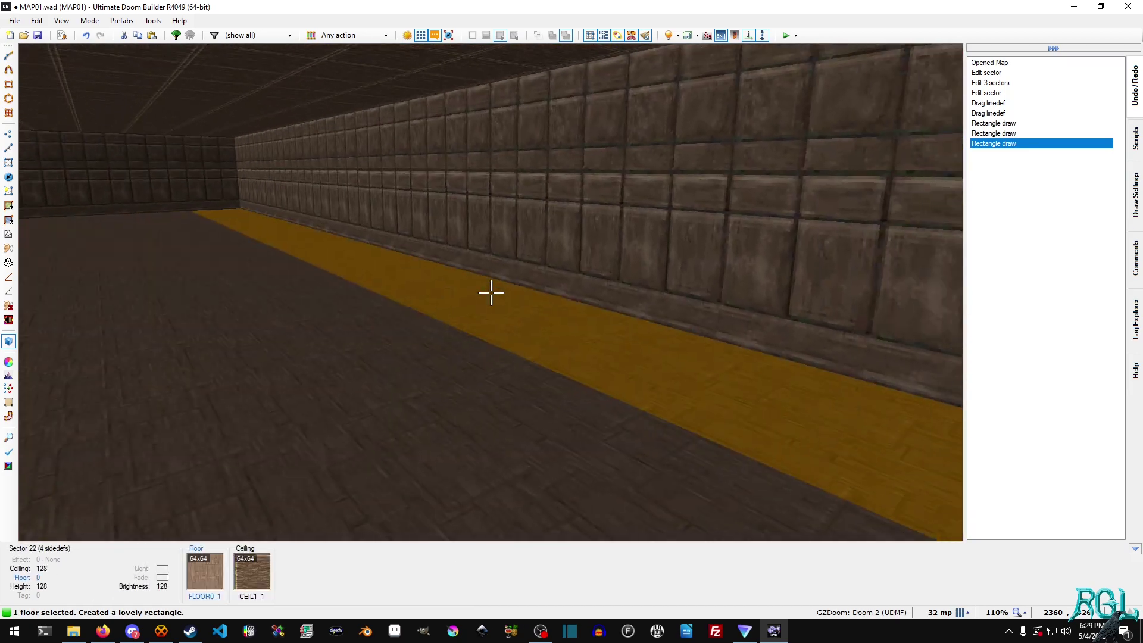
left_click(491, 292)
scroll(491, 292, "down", 1)
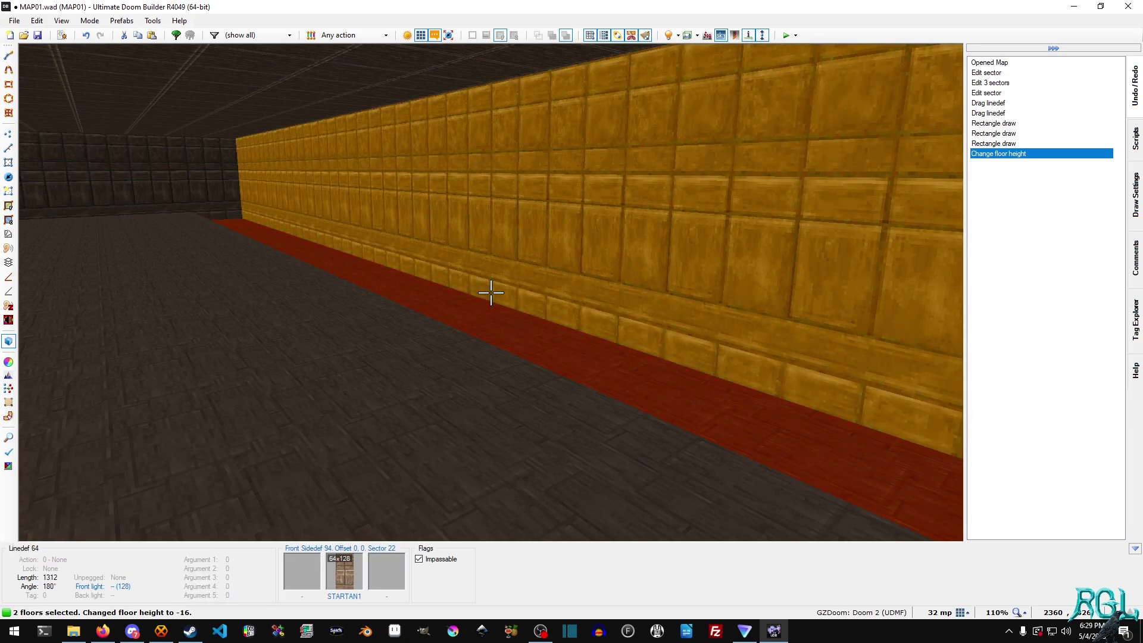
scroll(491, 292, "down", 1)
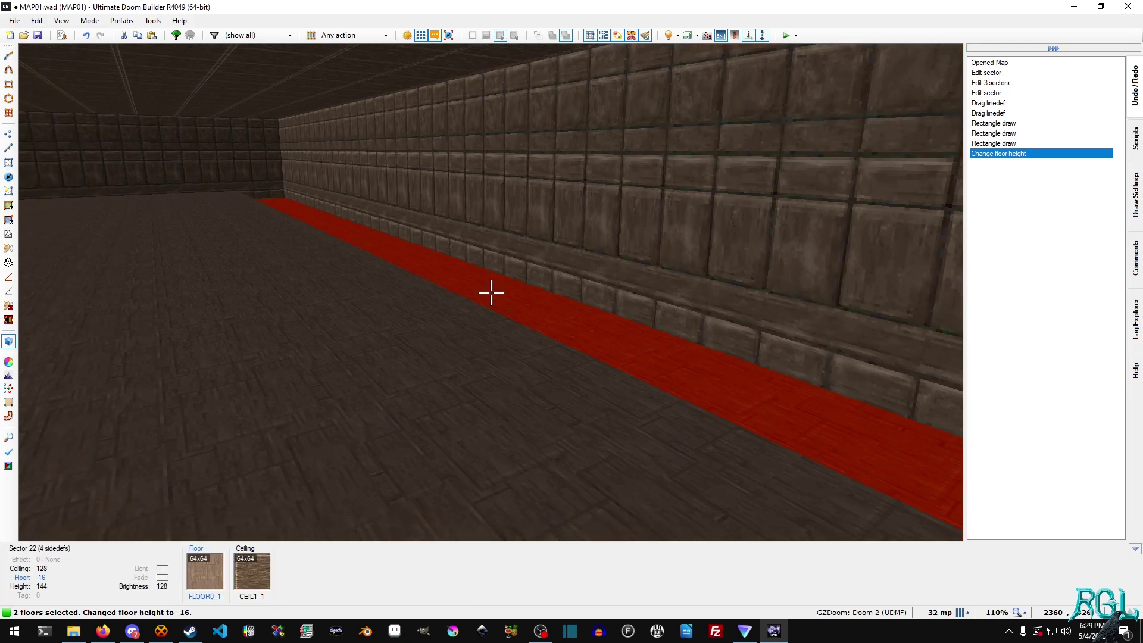
Filter the flats for NUK and set the floor texture of both lowered side channels to NUKAGE1
key("e")
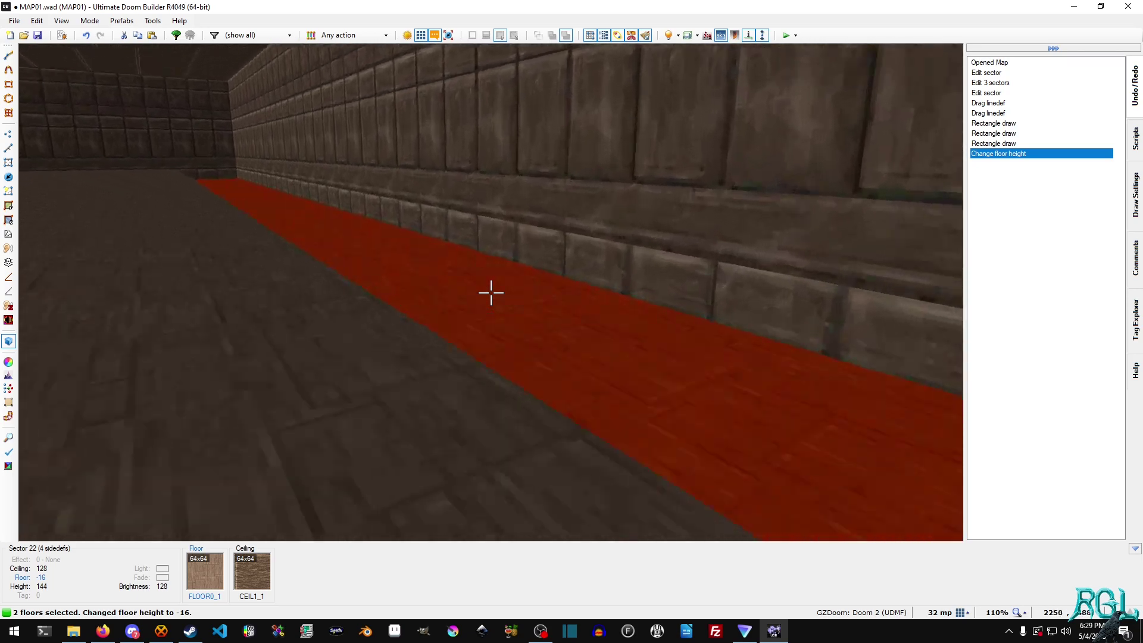
key("f")
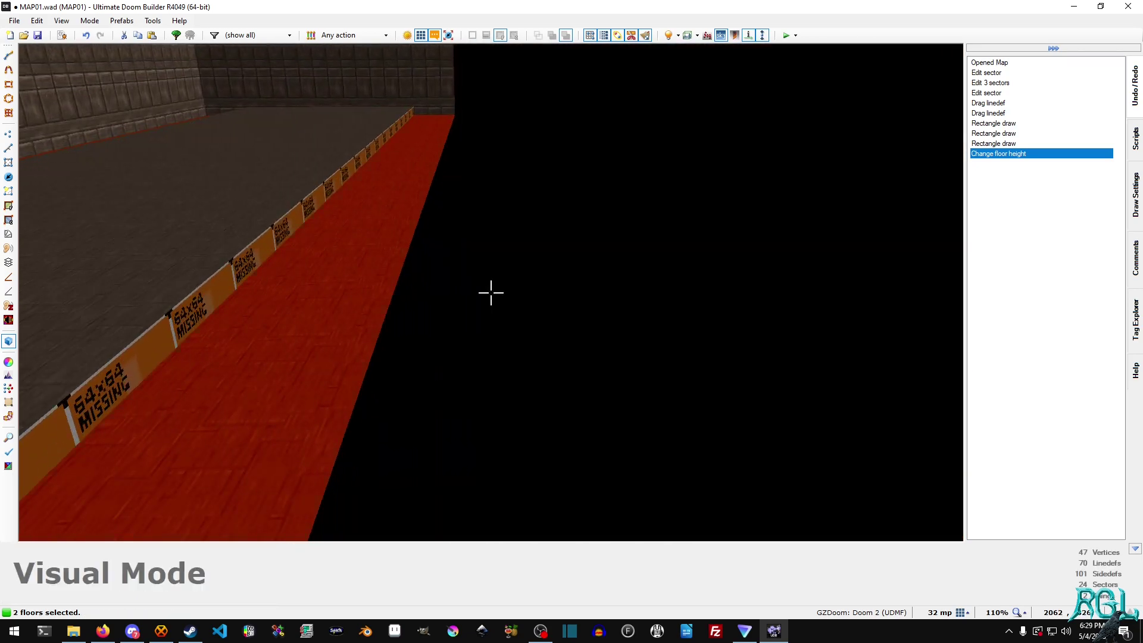
key("s")
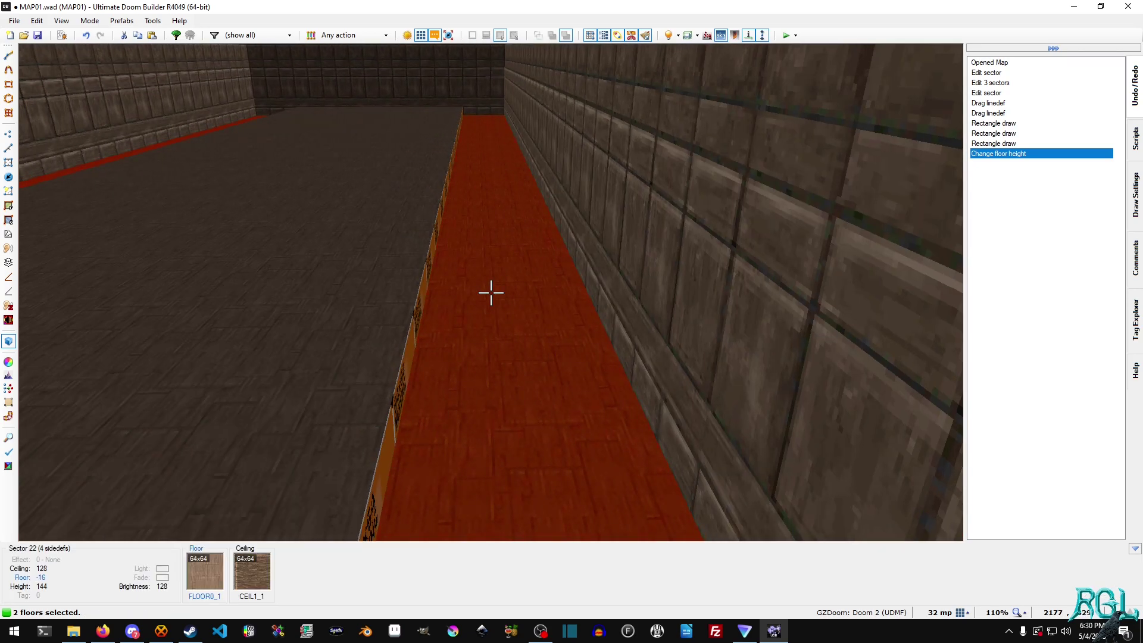
right_click(491, 292)
left_click(678, 127)
left_click_drag(720, 111, 623, 110)
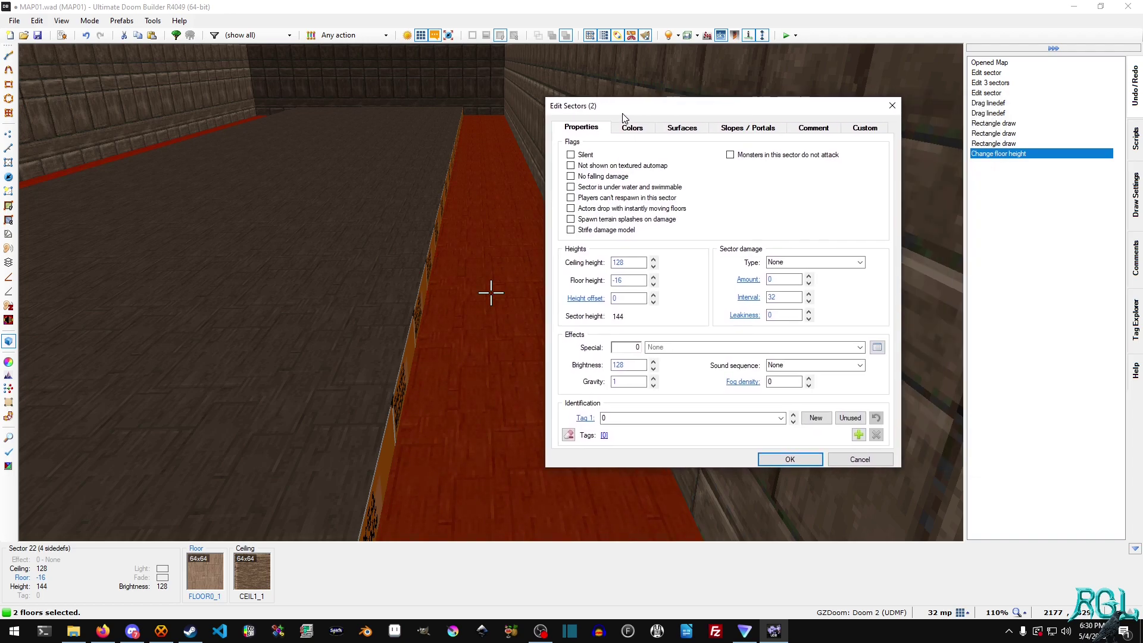
left_click(690, 126)
left_click(802, 340)
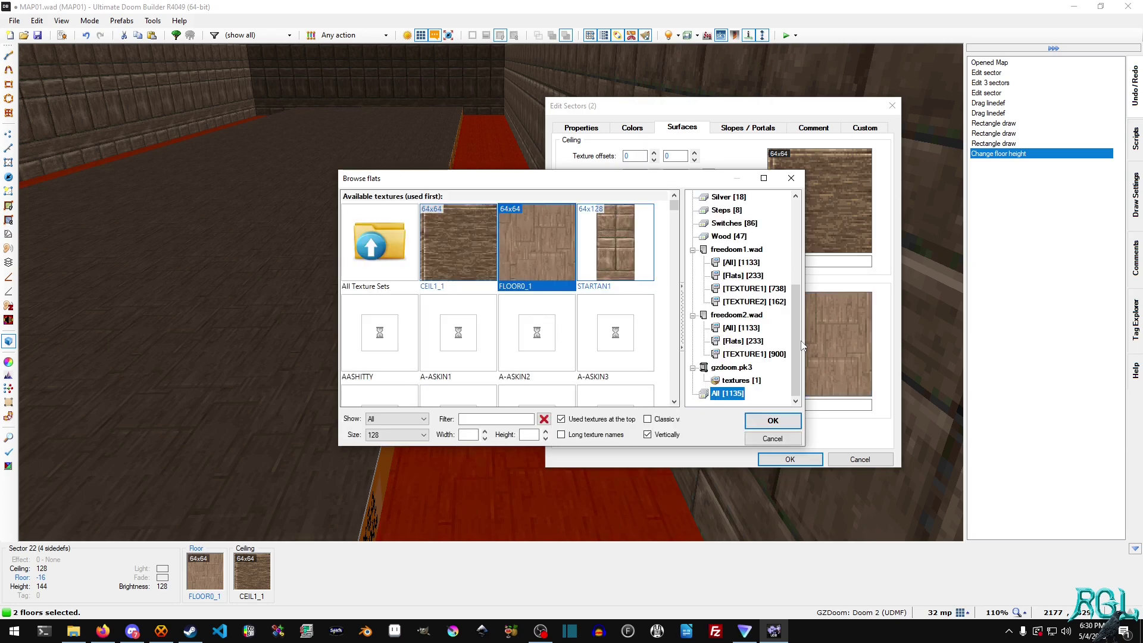
left_click(474, 420)
type("NUKE")
key("BackSpace")
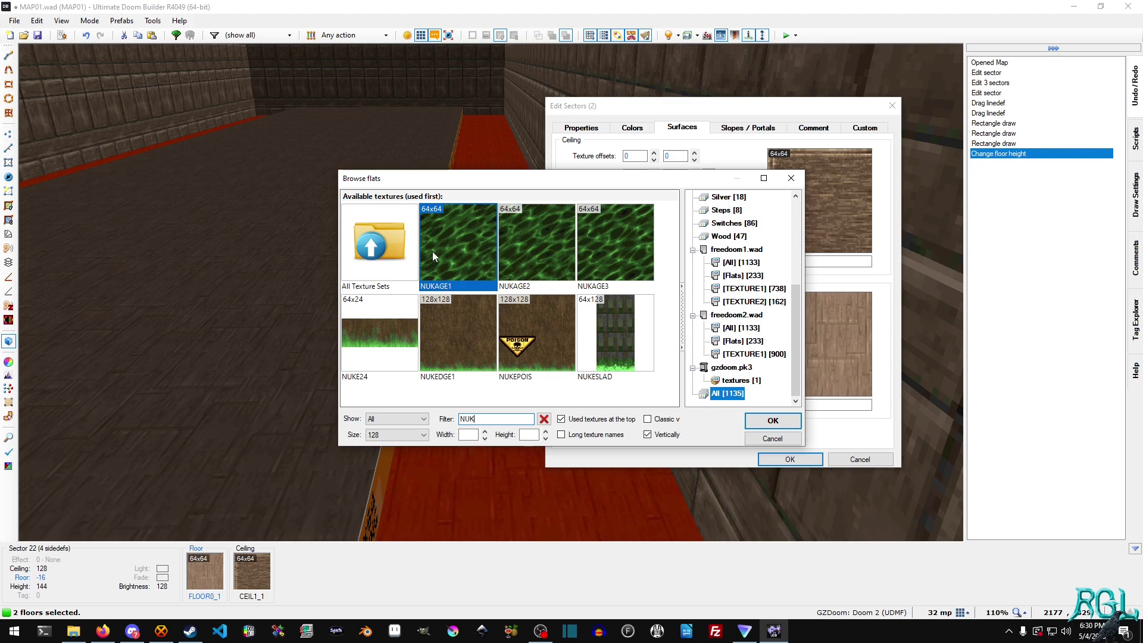
double_click(463, 238)
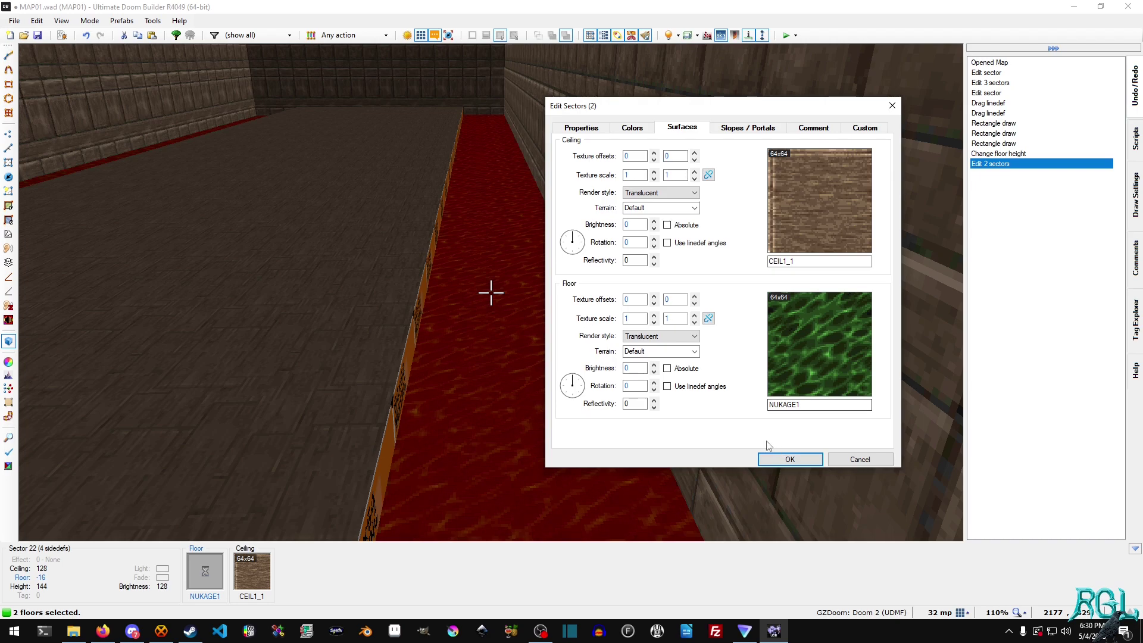
Give both nukage channel sectors a green floor glow with color 008000 and a glow height of 48
left_click(647, 129)
left_click_drag(685, 112, 753, 106)
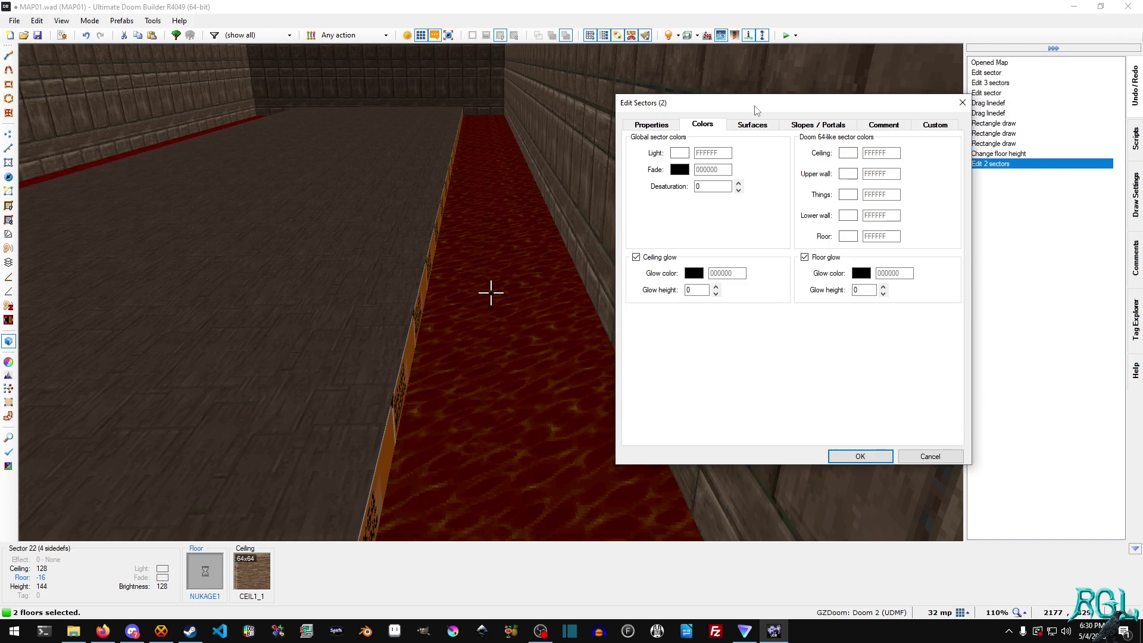
left_click(864, 273)
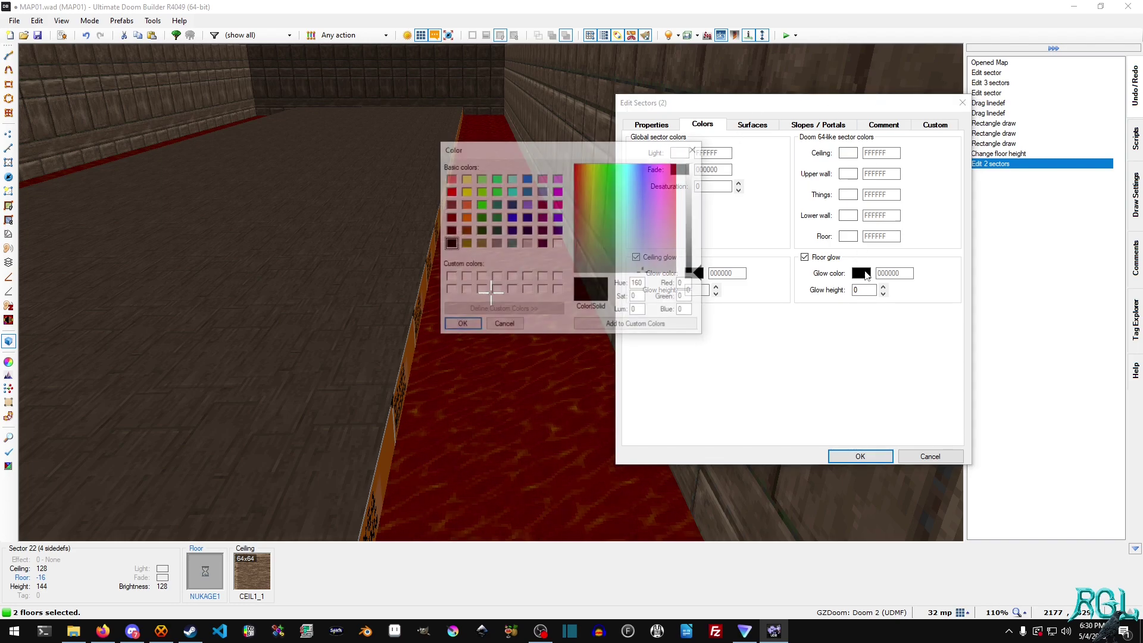
left_click_drag(514, 158, 596, 166)
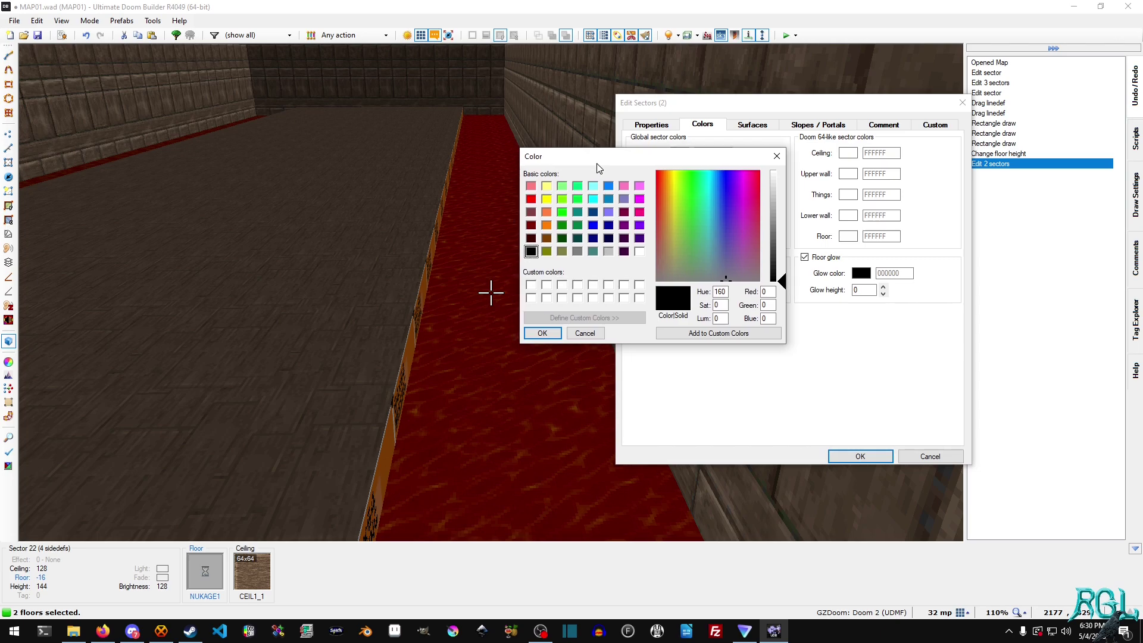
left_click(561, 225)
left_click(543, 334)
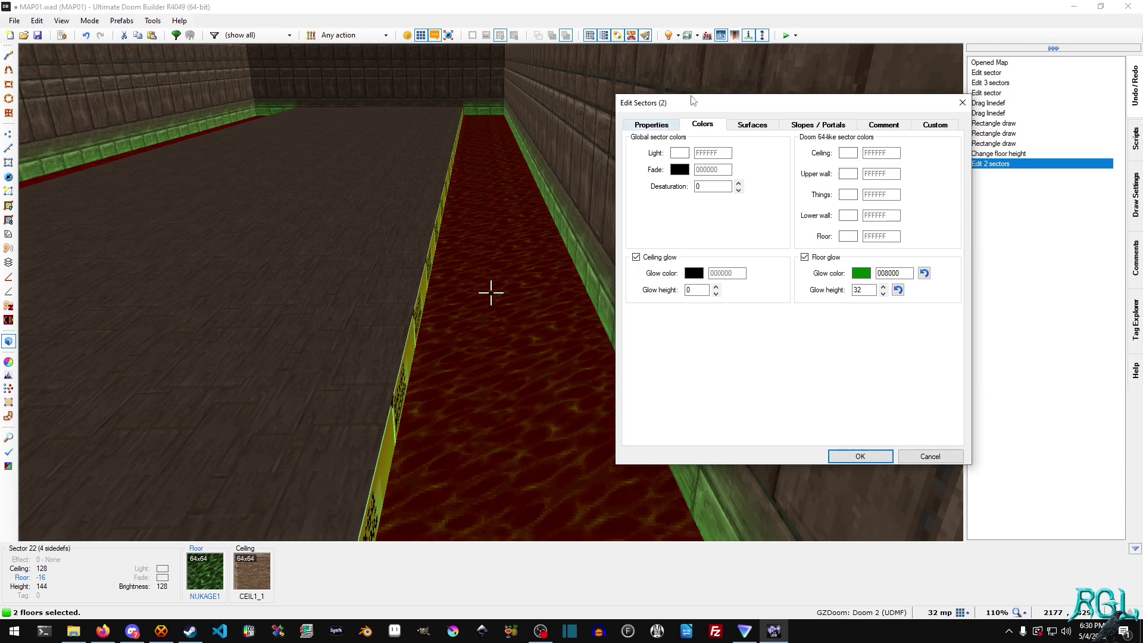
left_click_drag(698, 94, 771, 96)
left_click(957, 289)
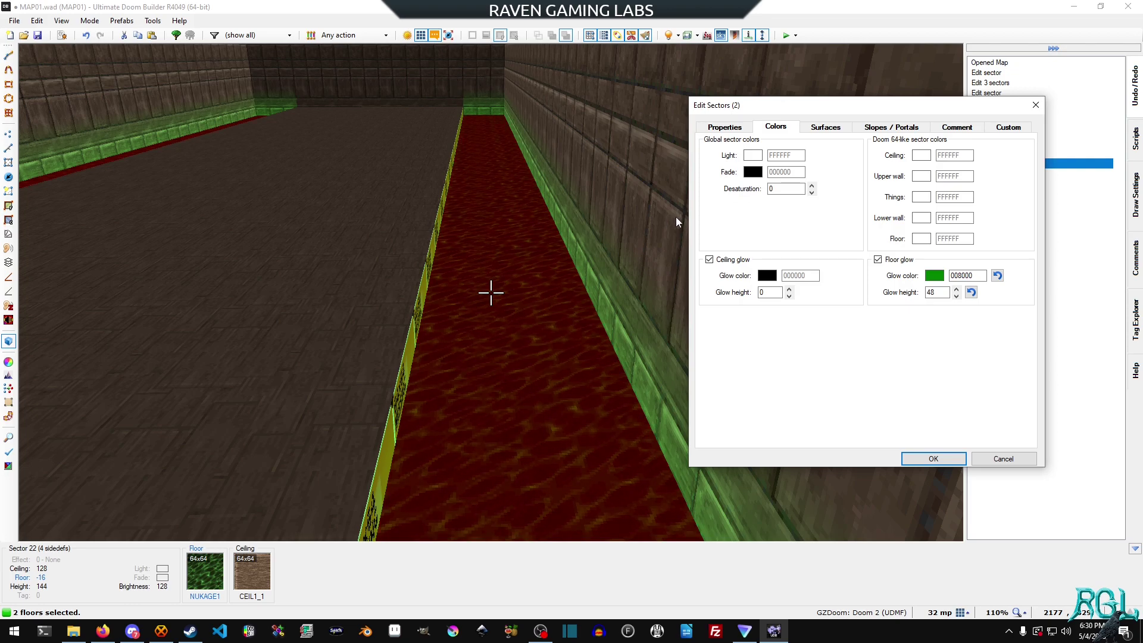
Set the global light color of both channel sectors to pale green B0FFB0 and apply the sector changes
left_click(752, 155)
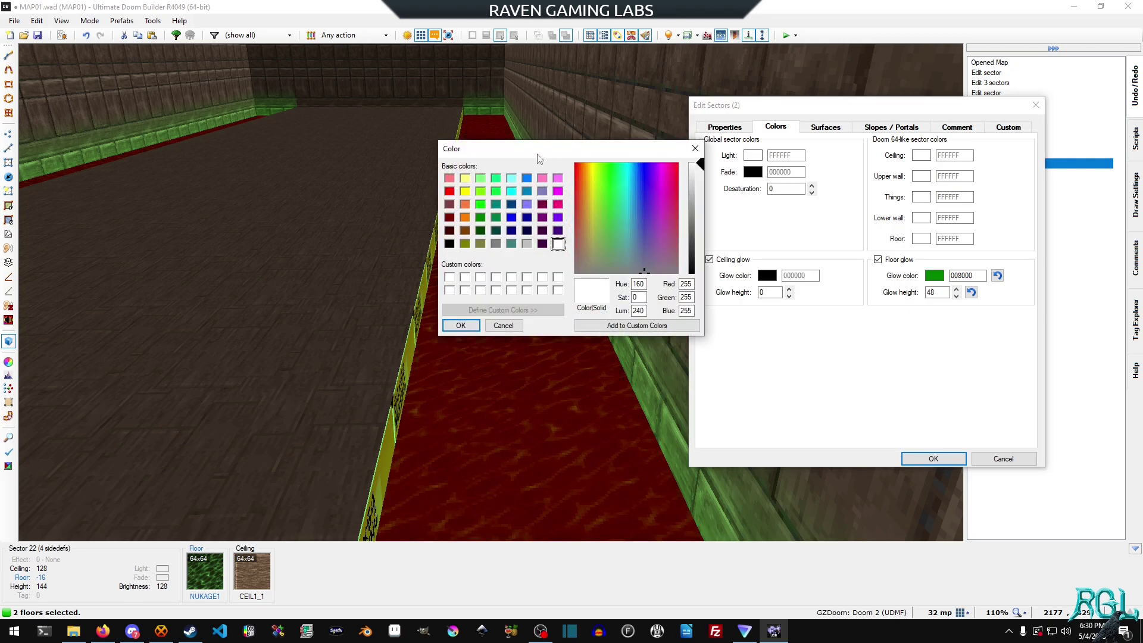
left_click_drag(538, 156, 777, 228)
left_click(703, 275)
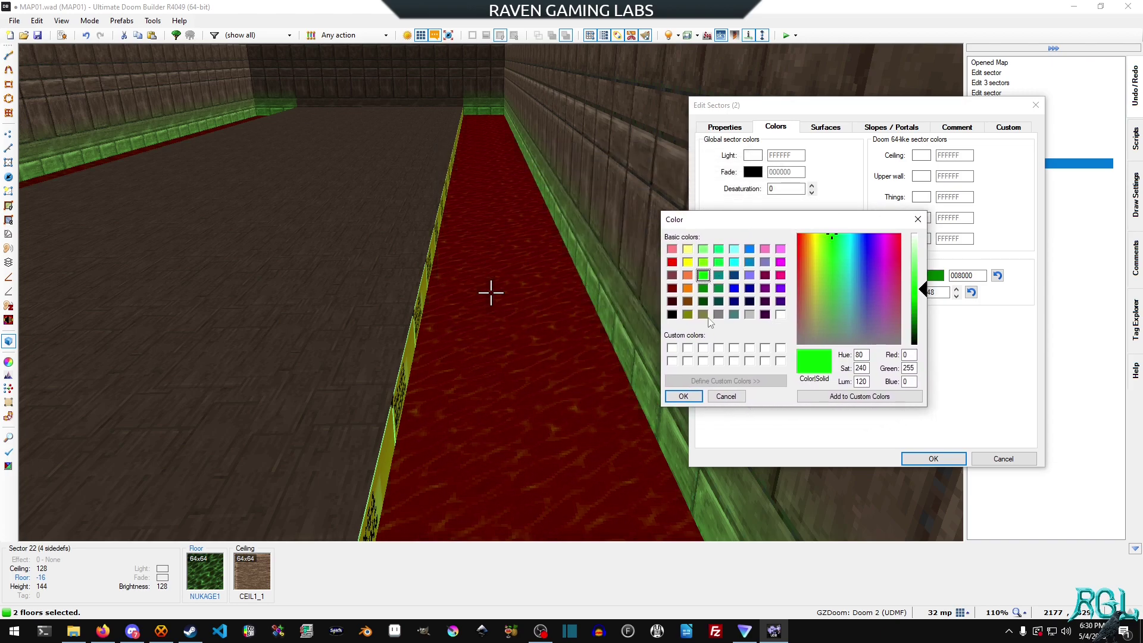
left_click(694, 397)
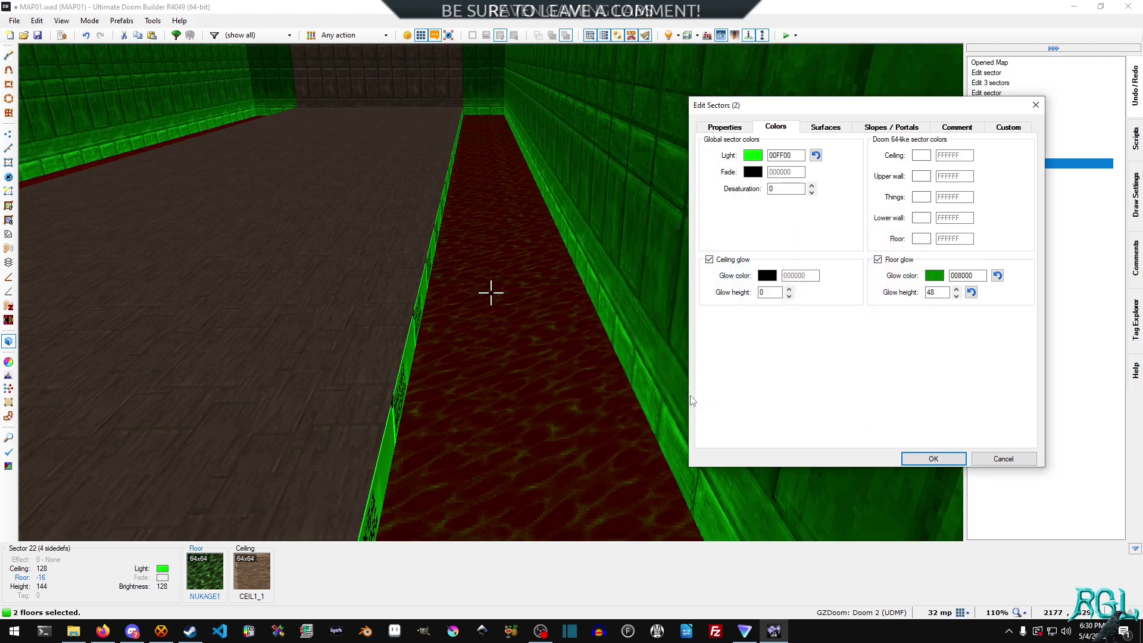
left_click(753, 156)
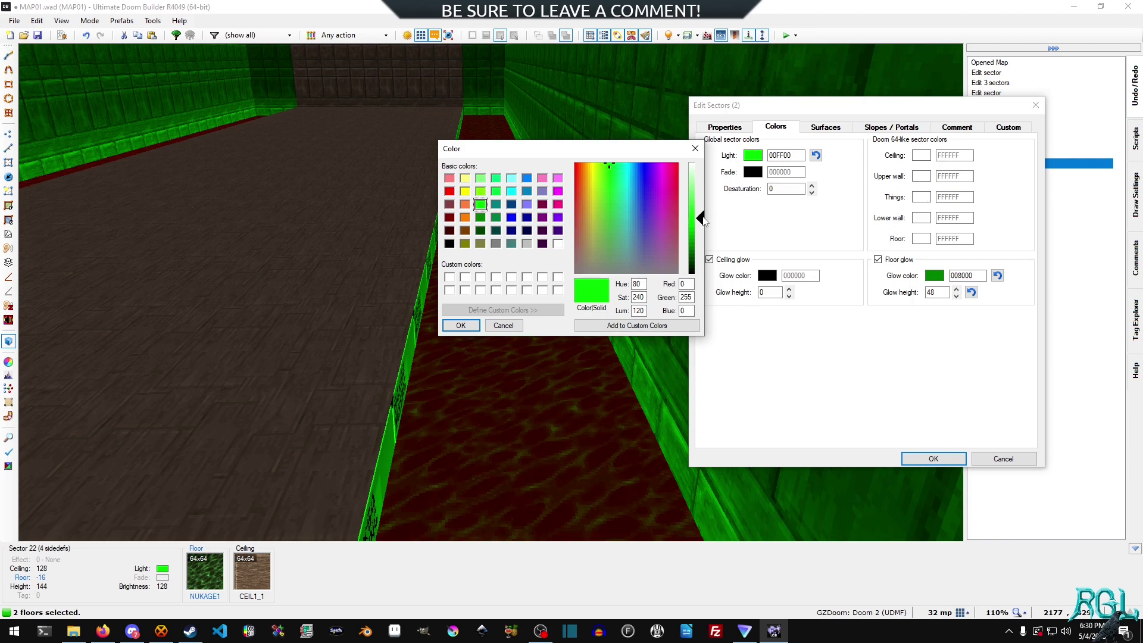
left_click_drag(704, 221, 707, 180)
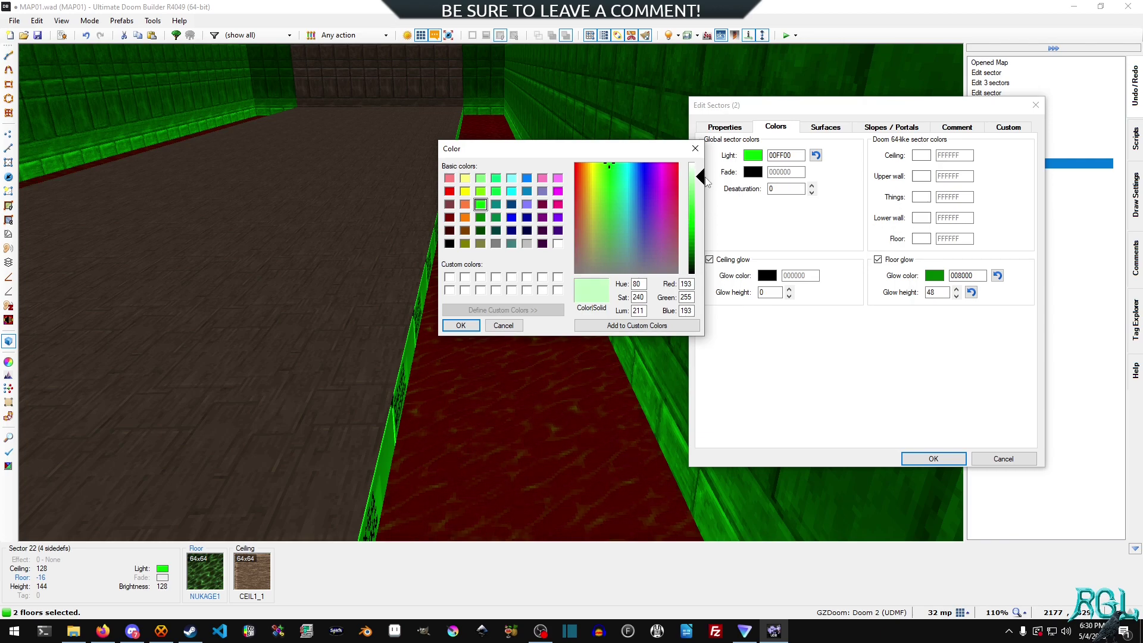
left_click(461, 326)
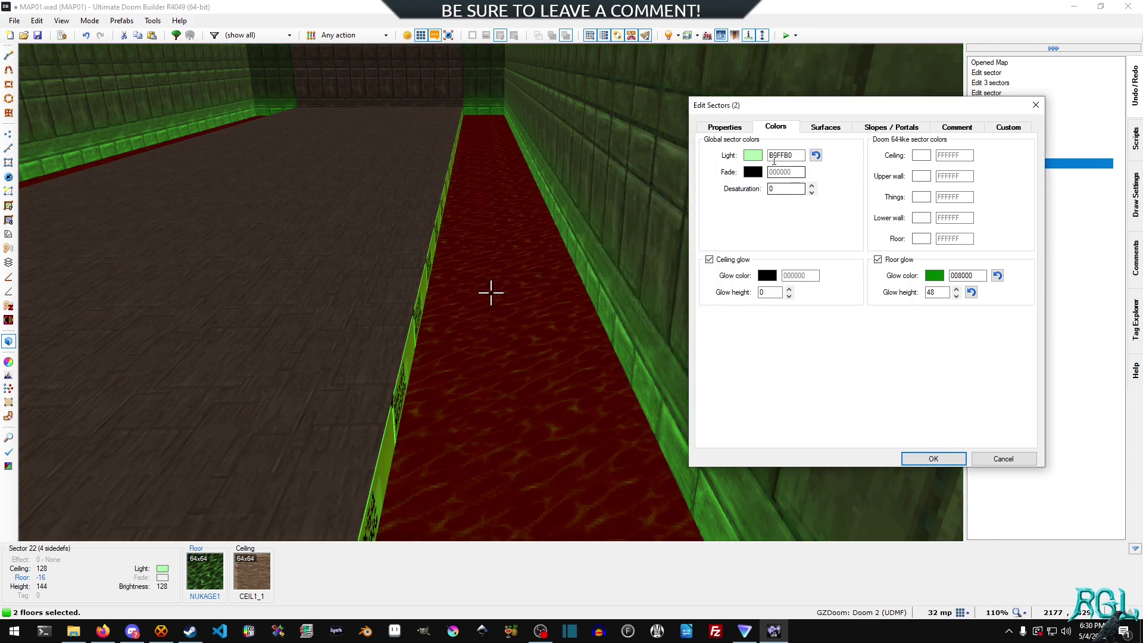
left_click(753, 155)
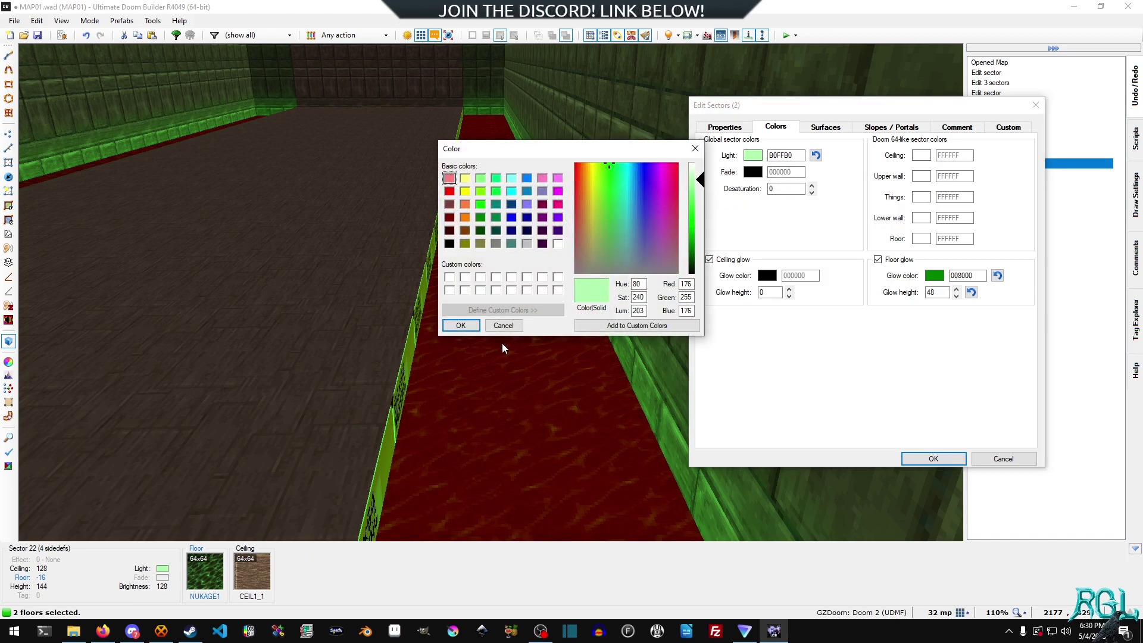
left_click(503, 326)
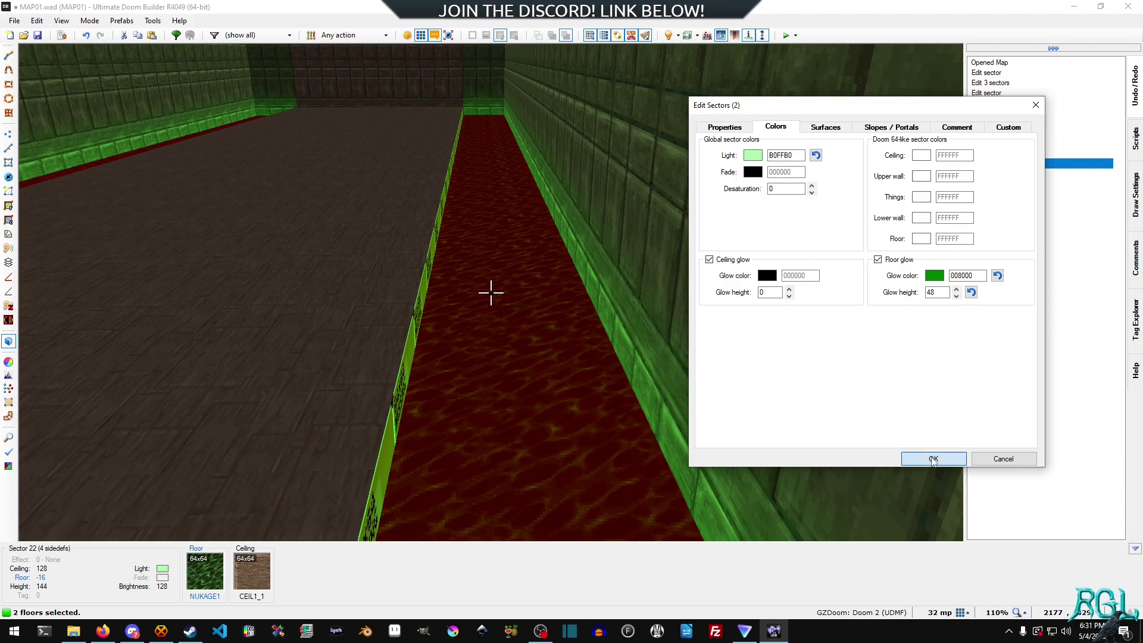
left_click(904, 459)
Deselect both channel floors, select the two long outer walls beside the channels and open their linedef properties
key("s")
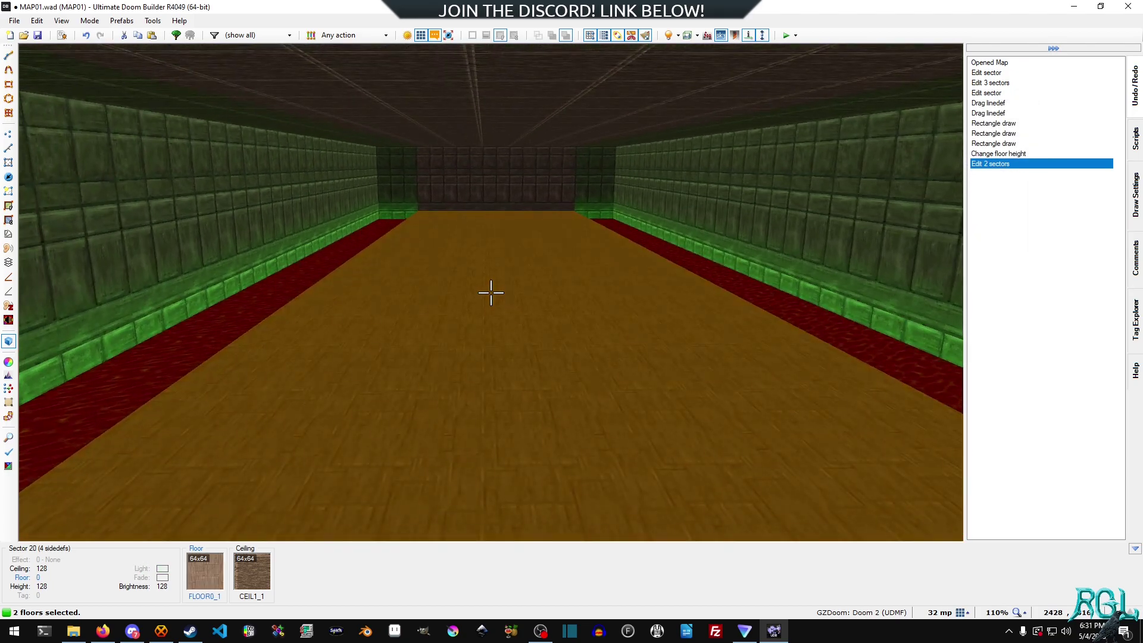
key("f")
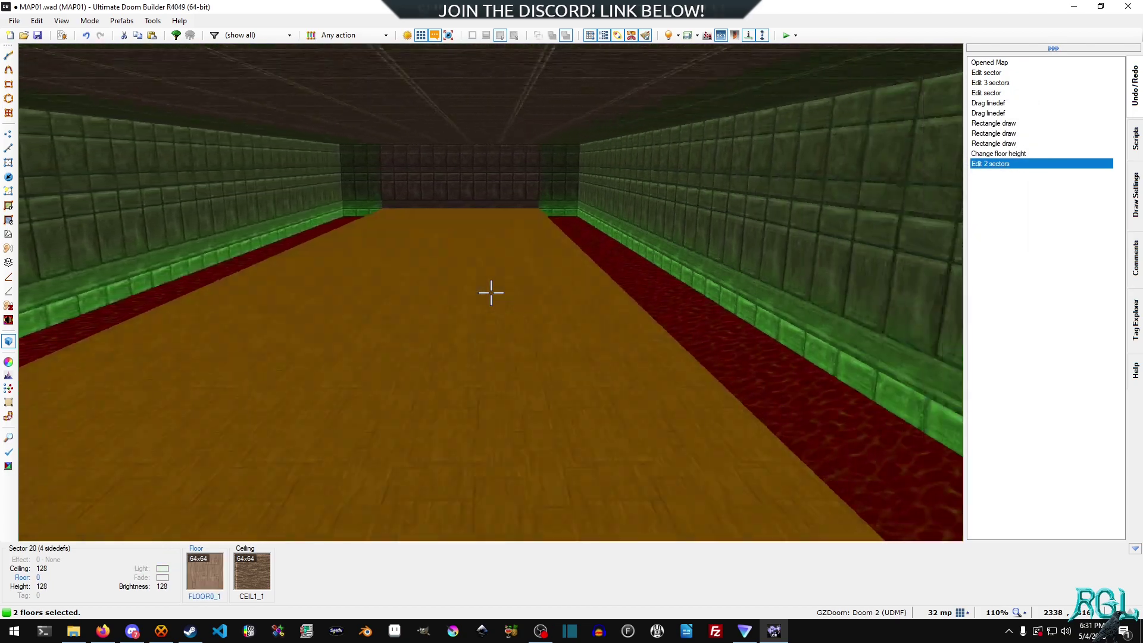
left_click(490, 292)
key("s")
key("s")
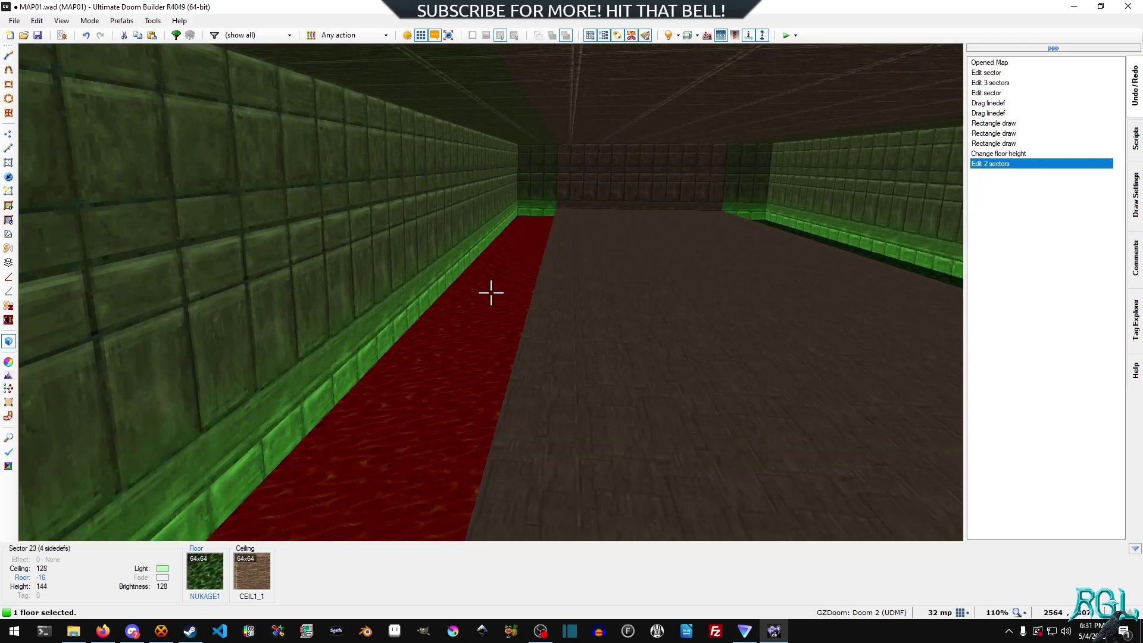
left_click(490, 292)
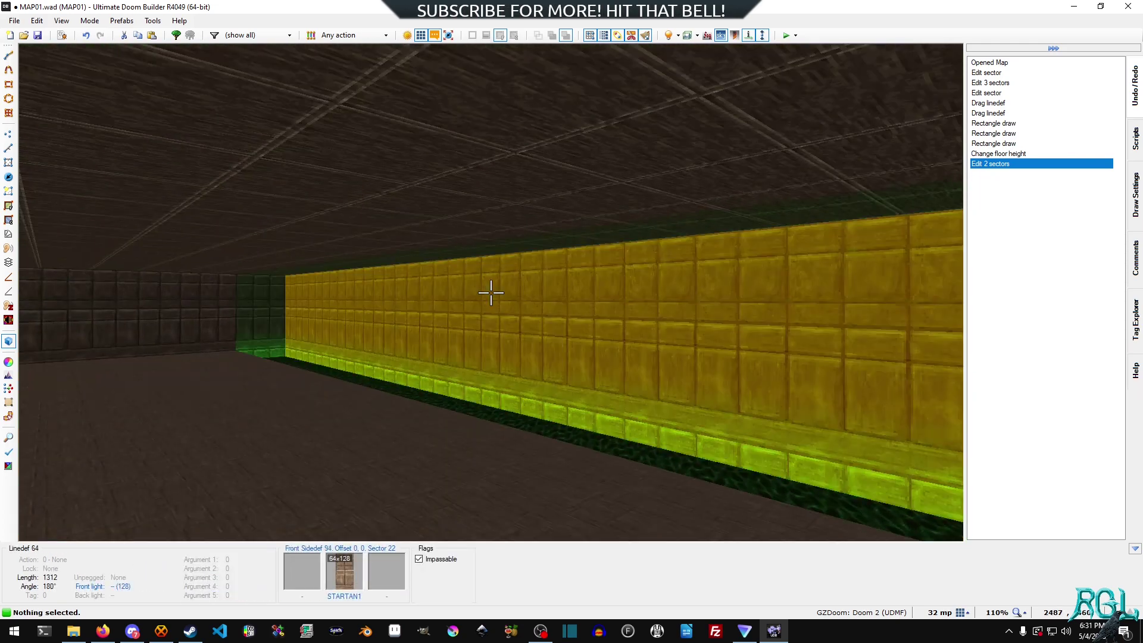
left_click(491, 292)
right_click(491, 292)
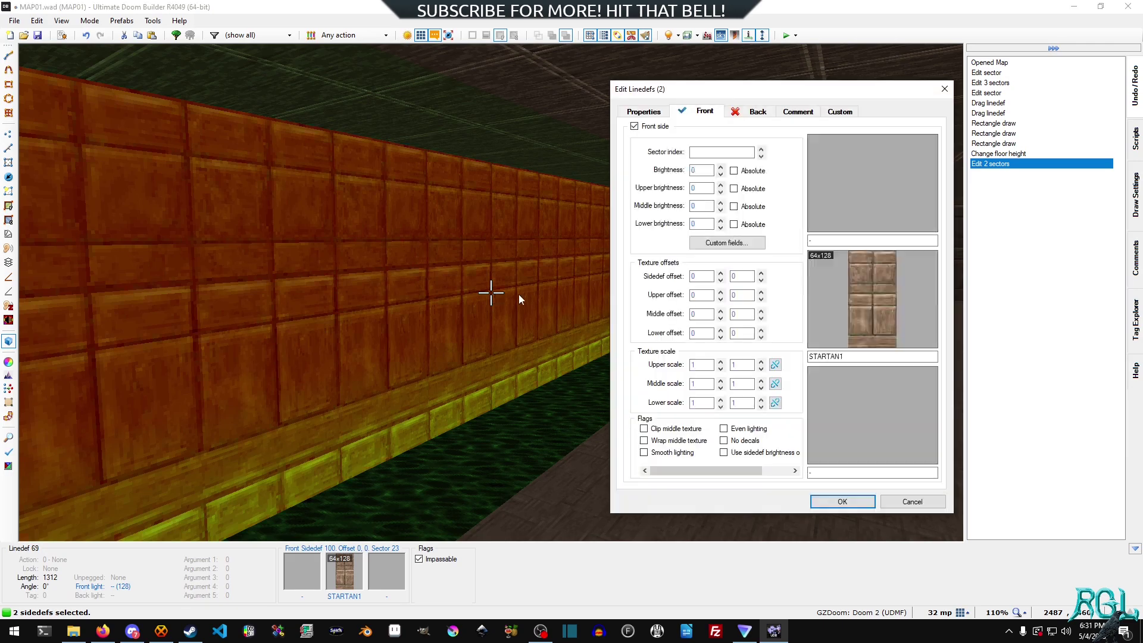
Filter the textures for NUK and try NUKE24 as the front middle texture of both walls
left_click(753, 113)
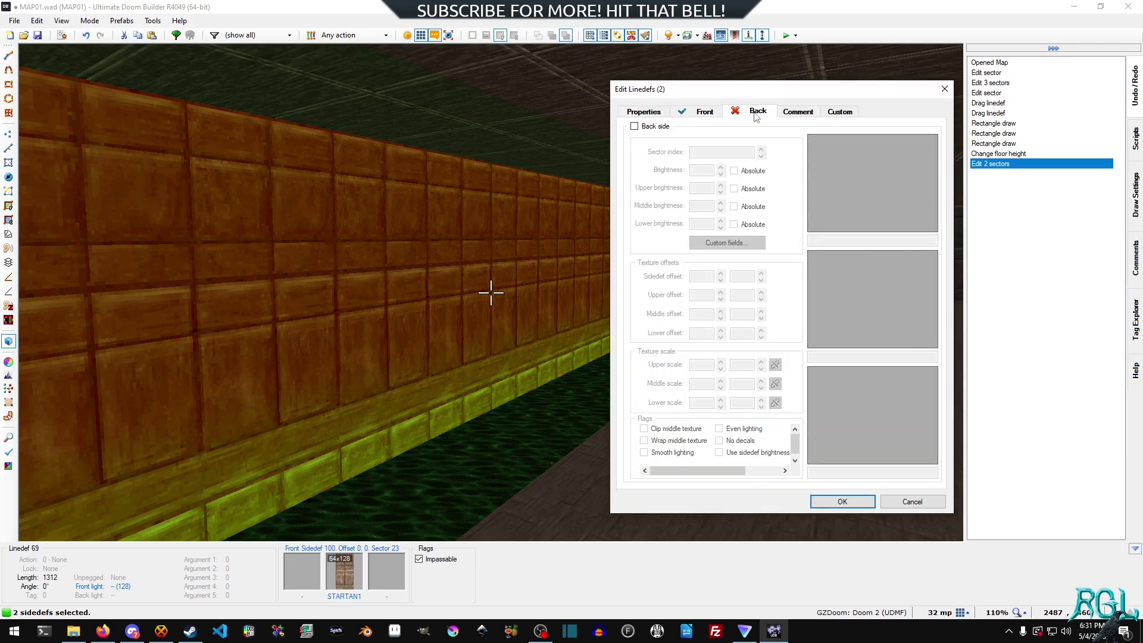
left_click(712, 114)
left_click(862, 283)
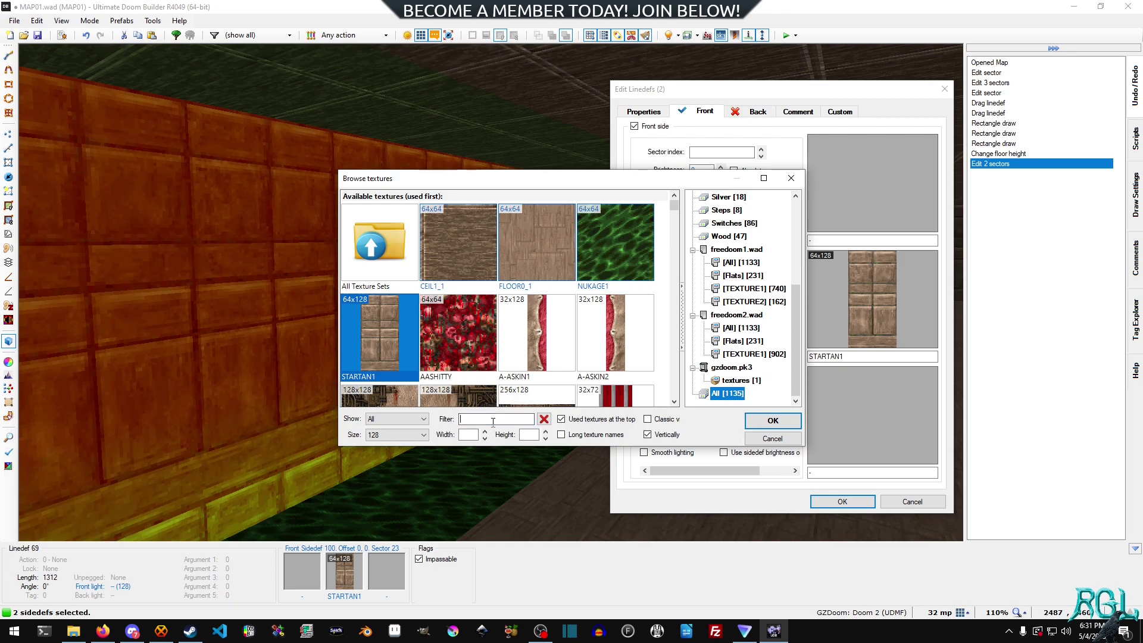
type("NUK")
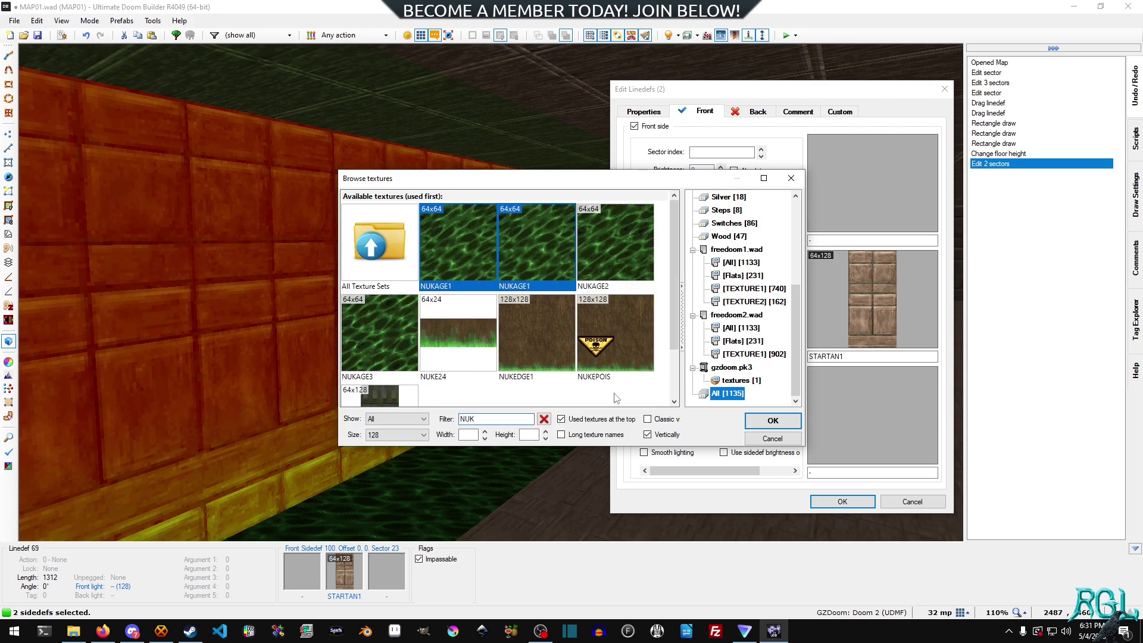
scroll(536, 369, "down", 1)
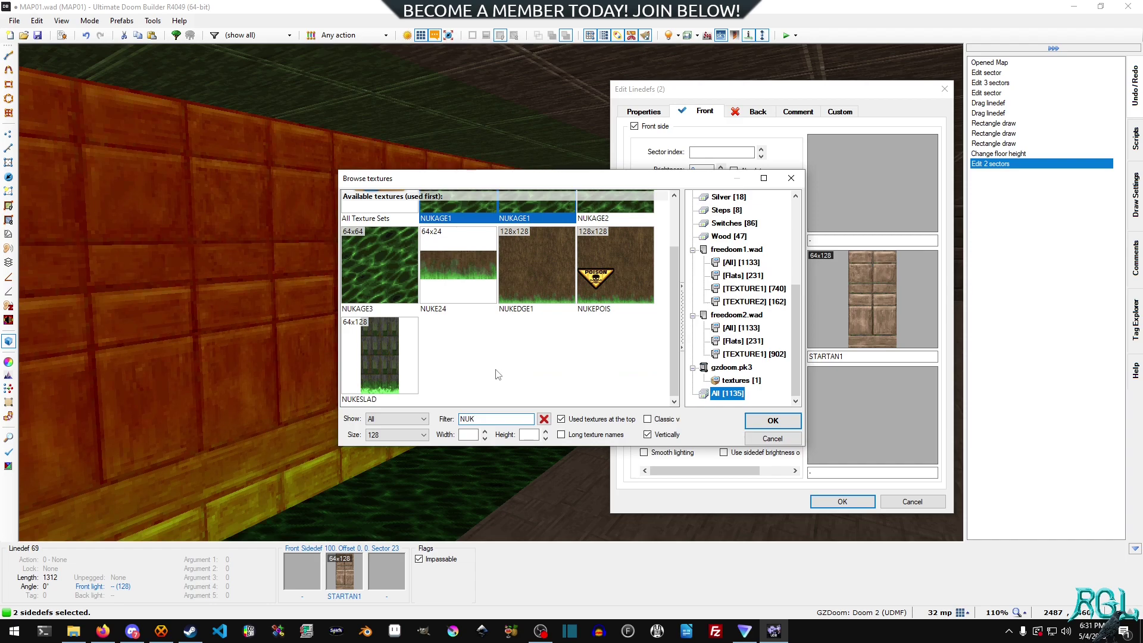
double_click(459, 287)
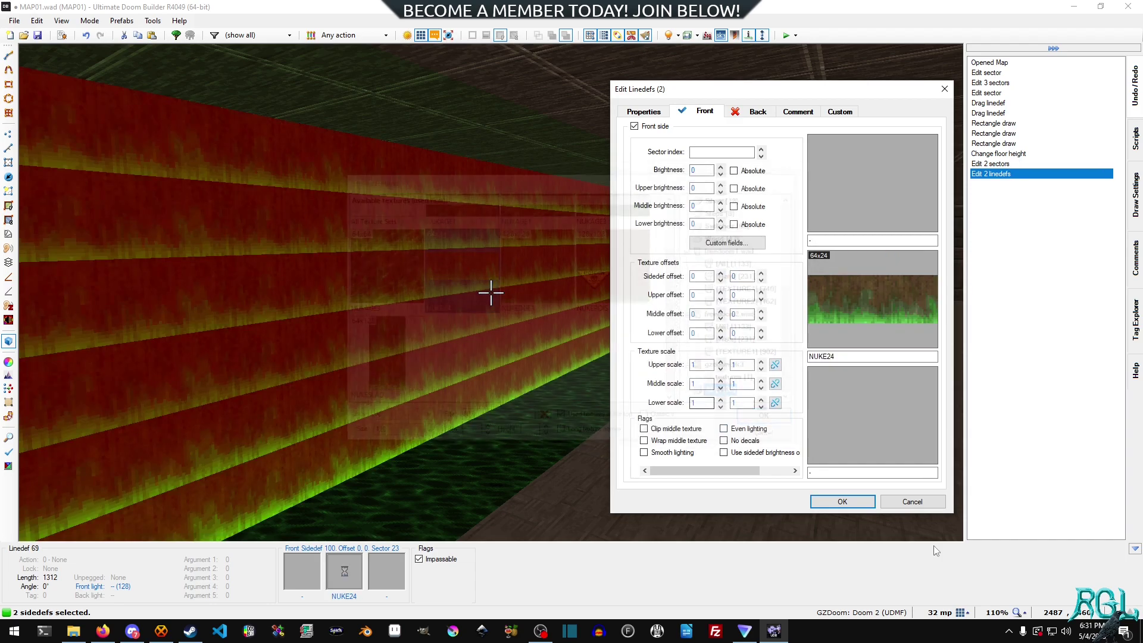
Try NUKEDGE1 as the front middle texture of both walls
left_click(867, 305)
scroll(509, 335, "down", 1)
scroll(509, 335, "up", 1)
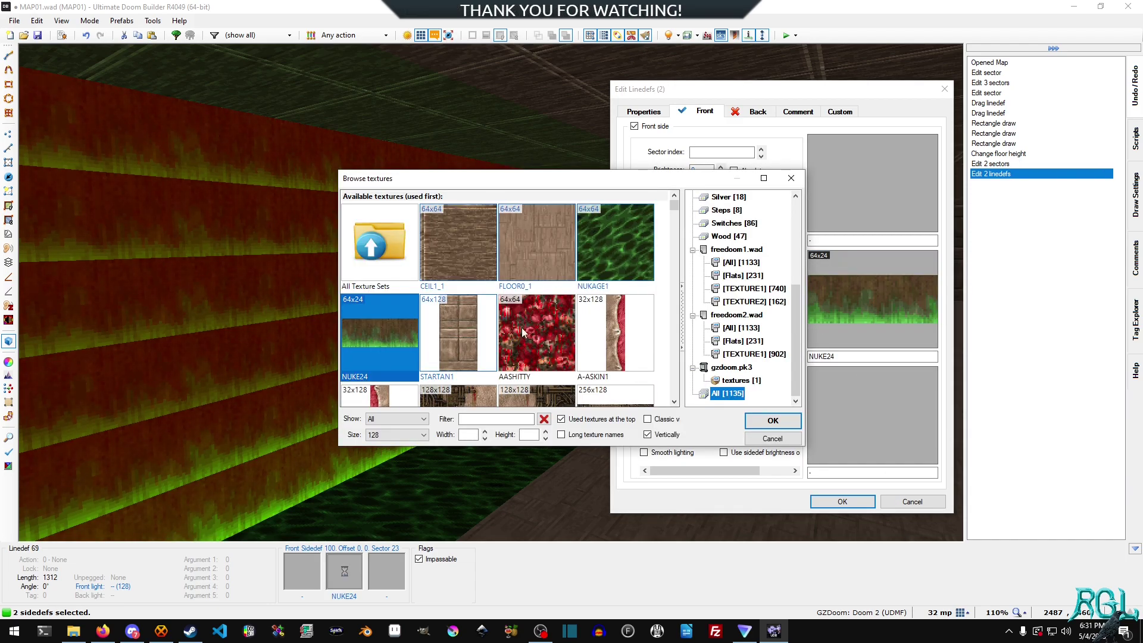
left_click(496, 419)
type("NUKE")
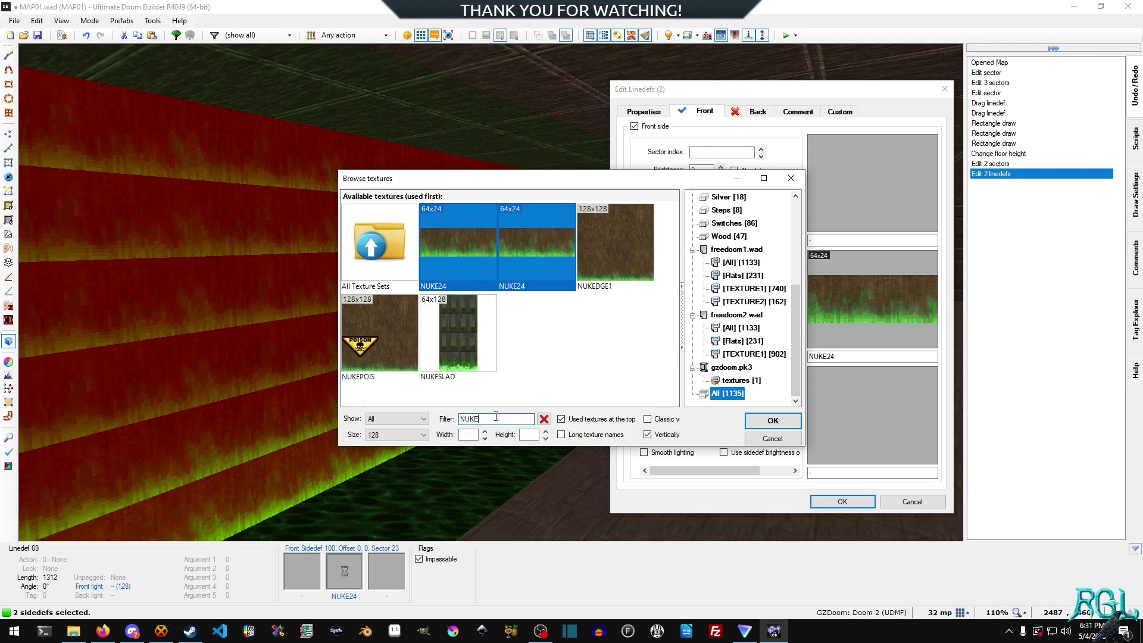
key("BackSpace")
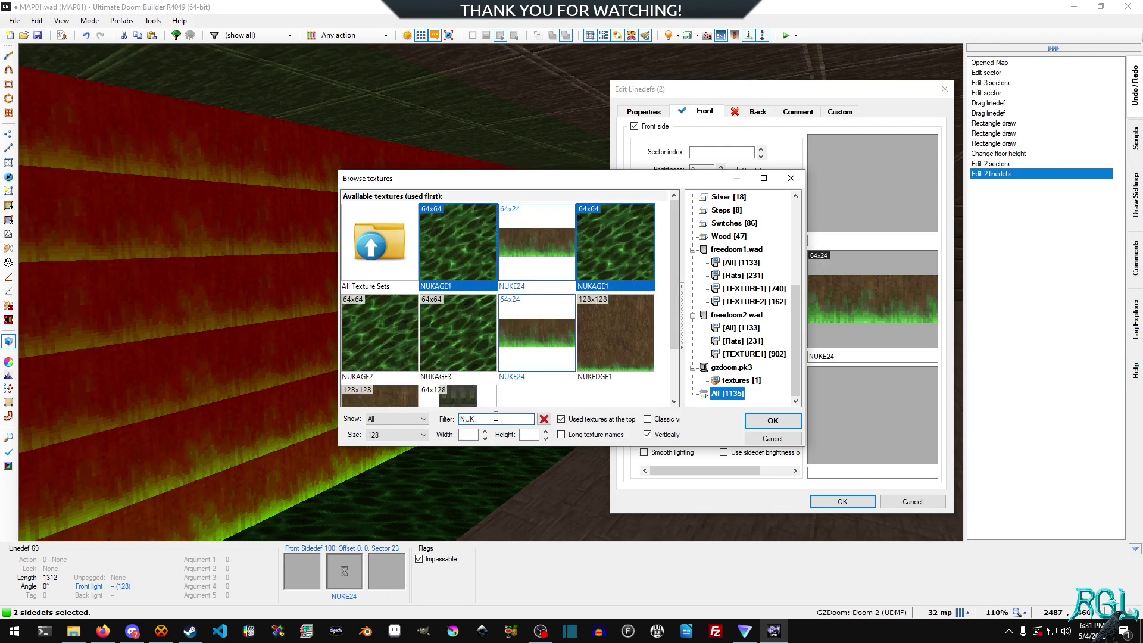
scroll(636, 367, "down", 1)
double_click(632, 295)
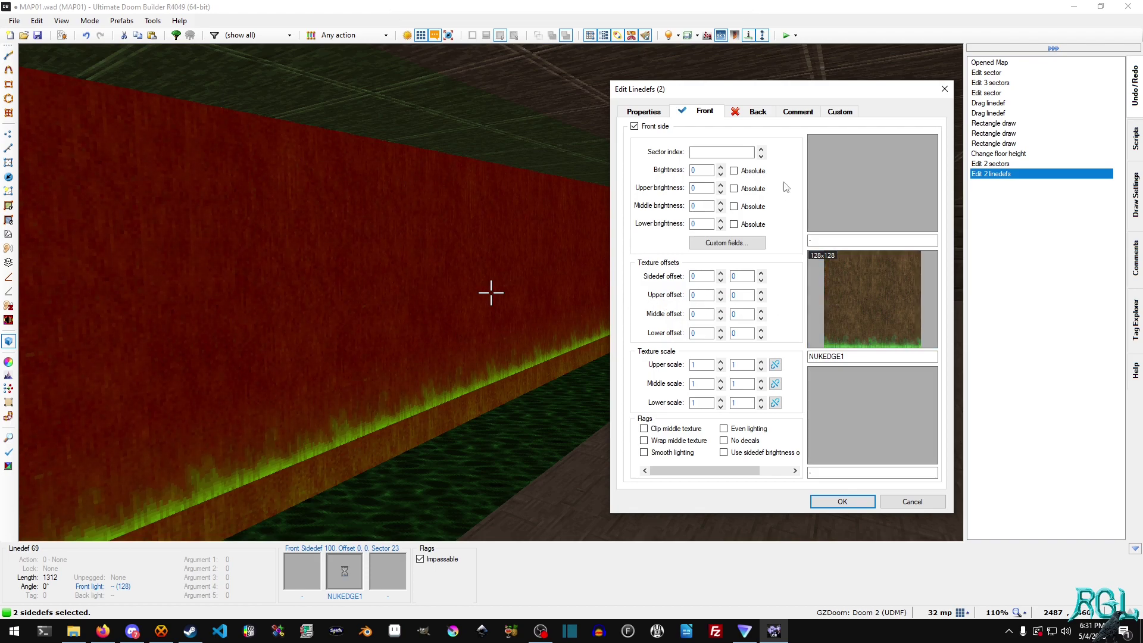
Filter the textures for NUK, set the front middle texture of both walls to NUKESLAD and apply the linedef changes
left_click_drag(748, 95, 863, 106)
left_click(986, 298)
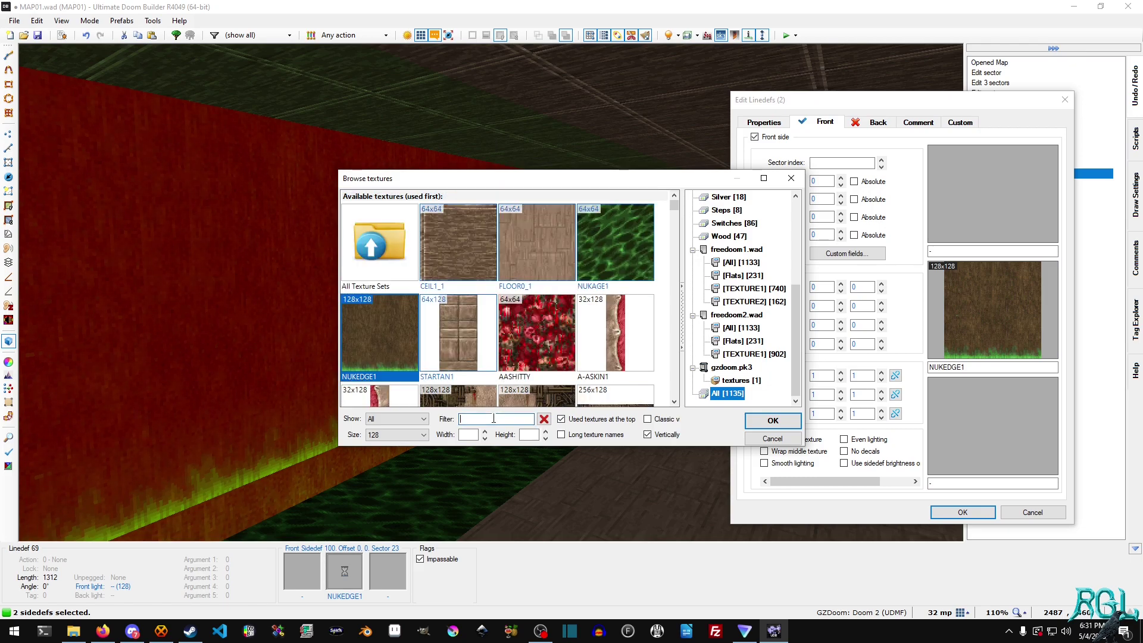
type("NUK")
scroll(503, 355, "down", 1)
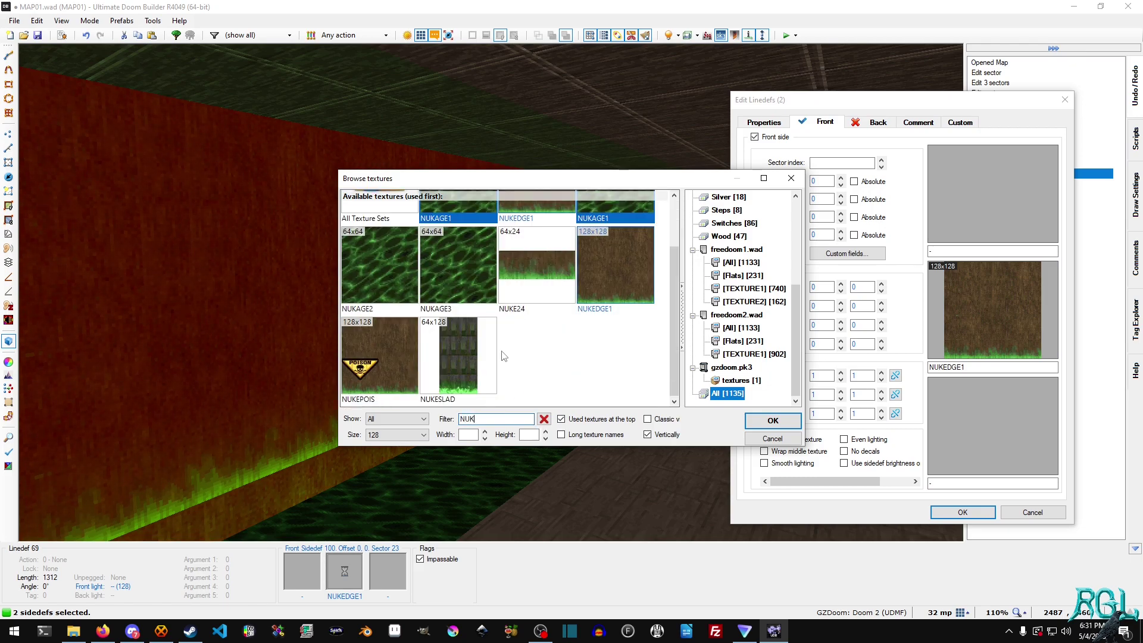
double_click(487, 351)
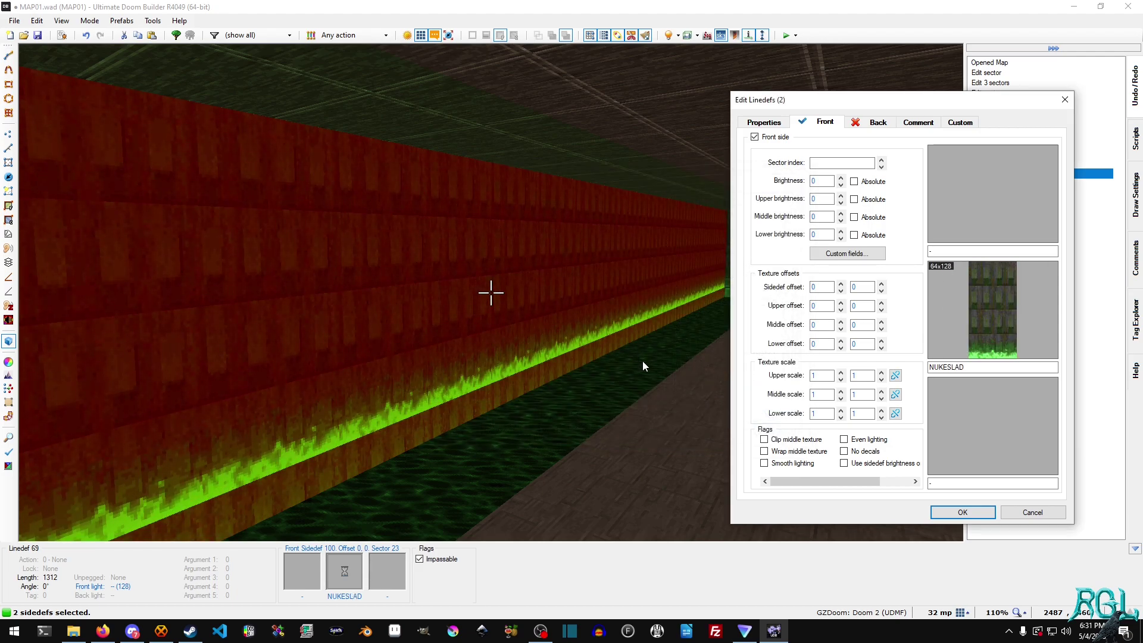
left_click(1019, 299)
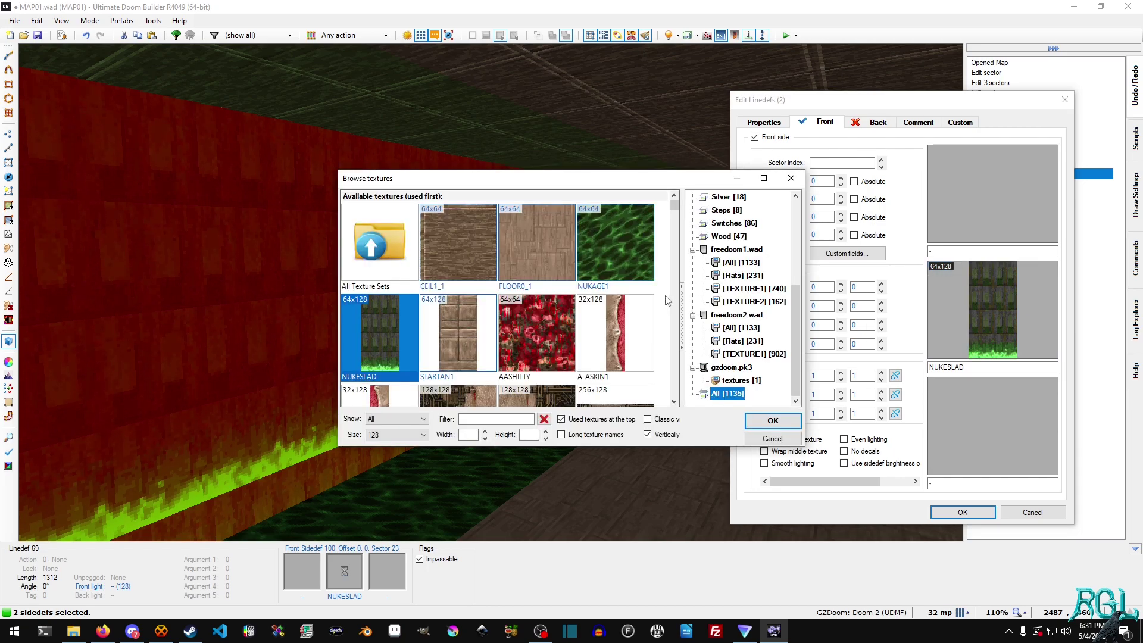
left_click(772, 425)
key("Return")
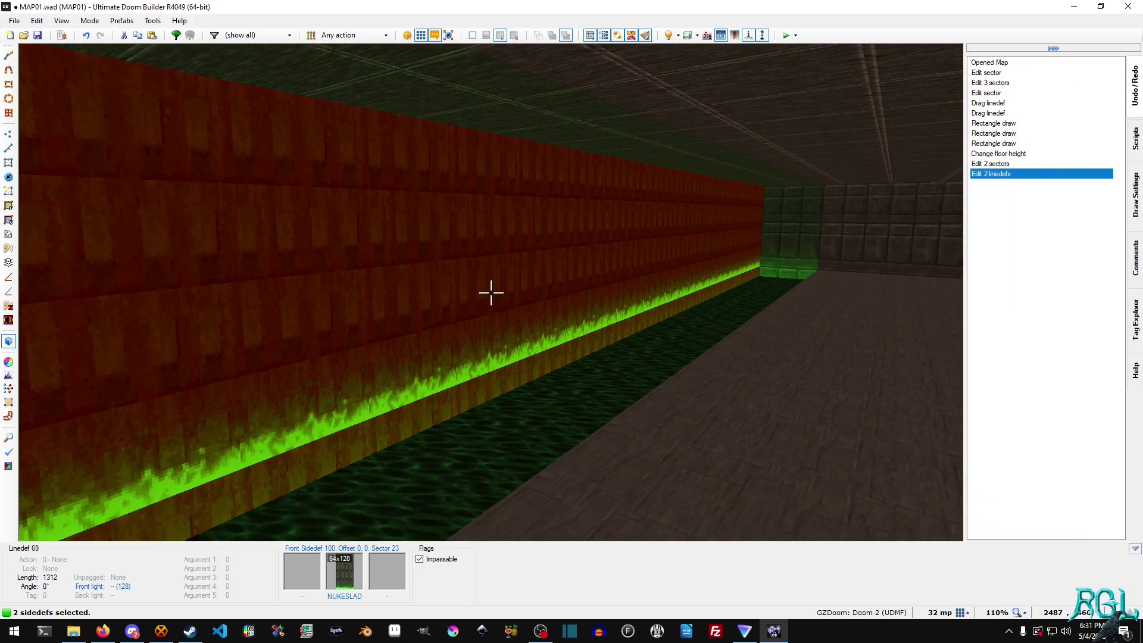
Deselect the walls, raise one nukage channel's floor to -8 and auto-align the adjoining NUKESLAD wall's texture along X
left_click(491, 292)
left_click(490, 293)
left_click(491, 292)
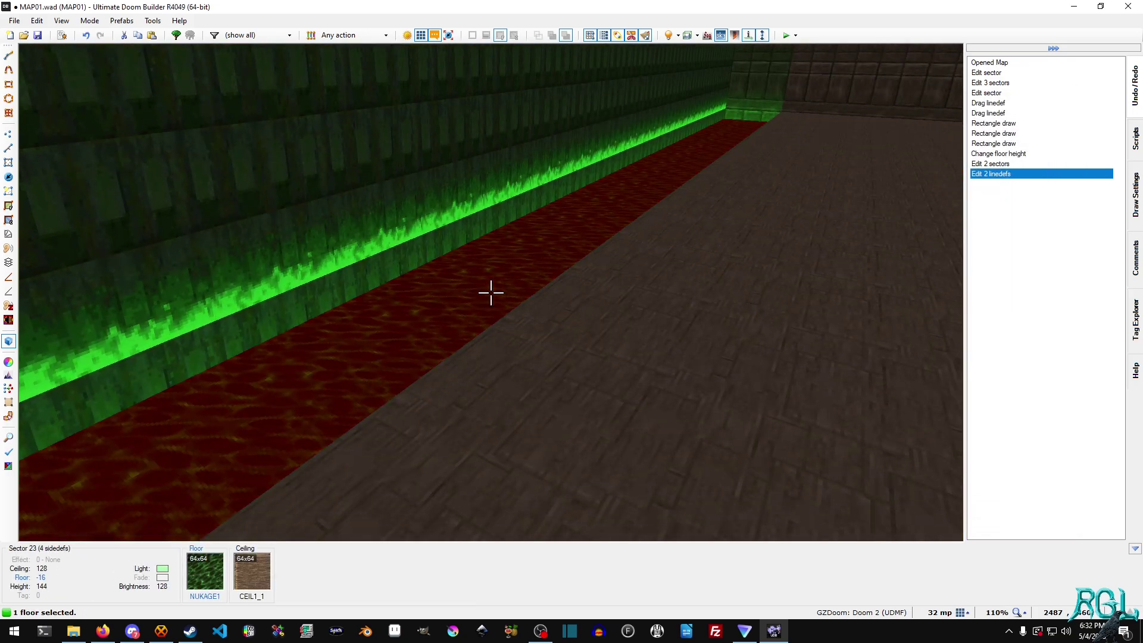
scroll(490, 292, "up", 1)
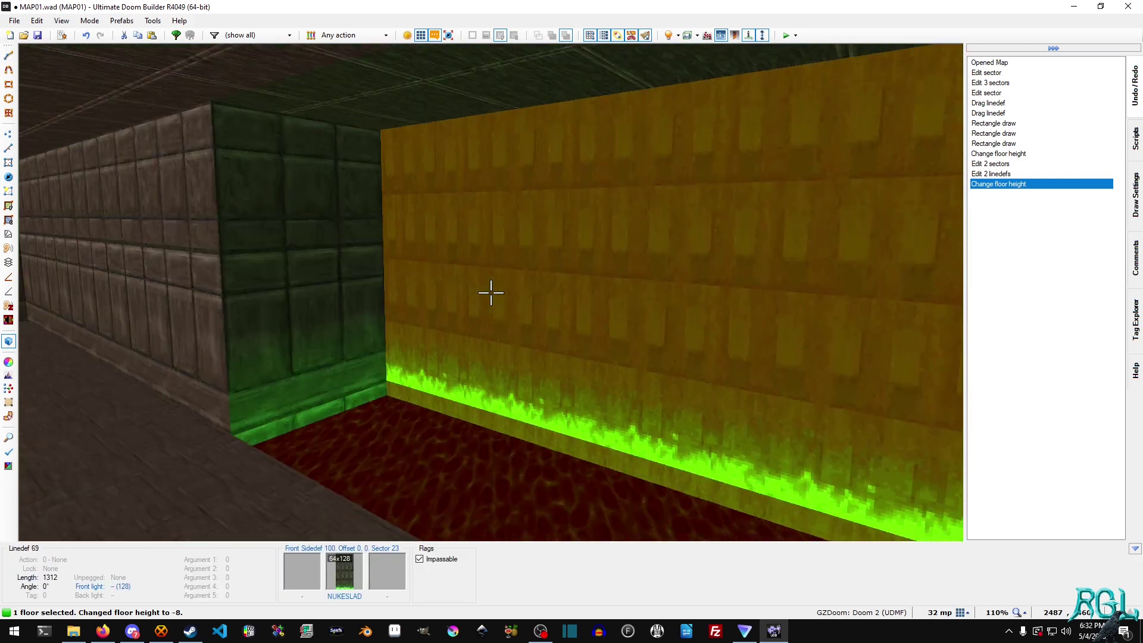
key("shift+a")
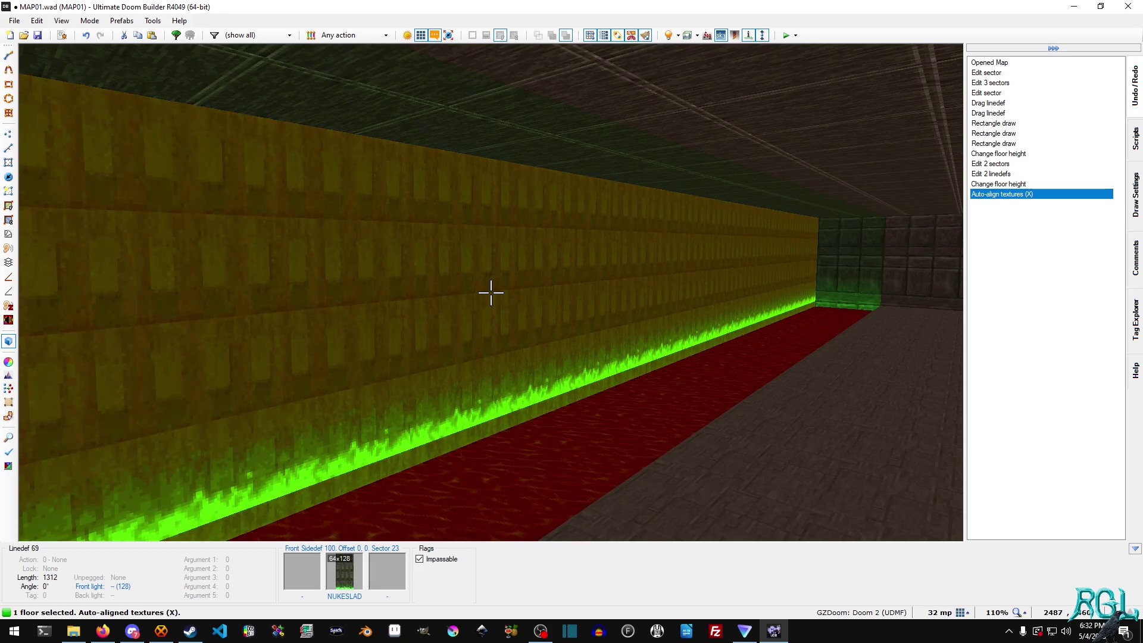
Scale the middle texture of the NUKESLAD wall beside the raised nukage channel to 0.9 on both linked axes, and deselect the wall
left_click(492, 292)
right_click(491, 292)
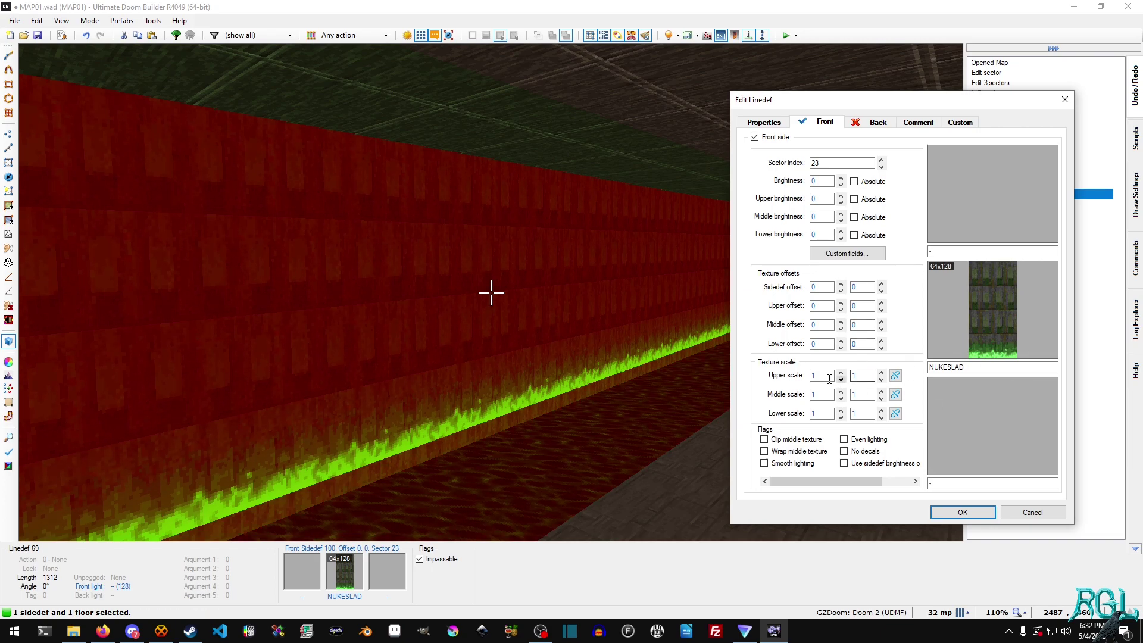
left_click(840, 373)
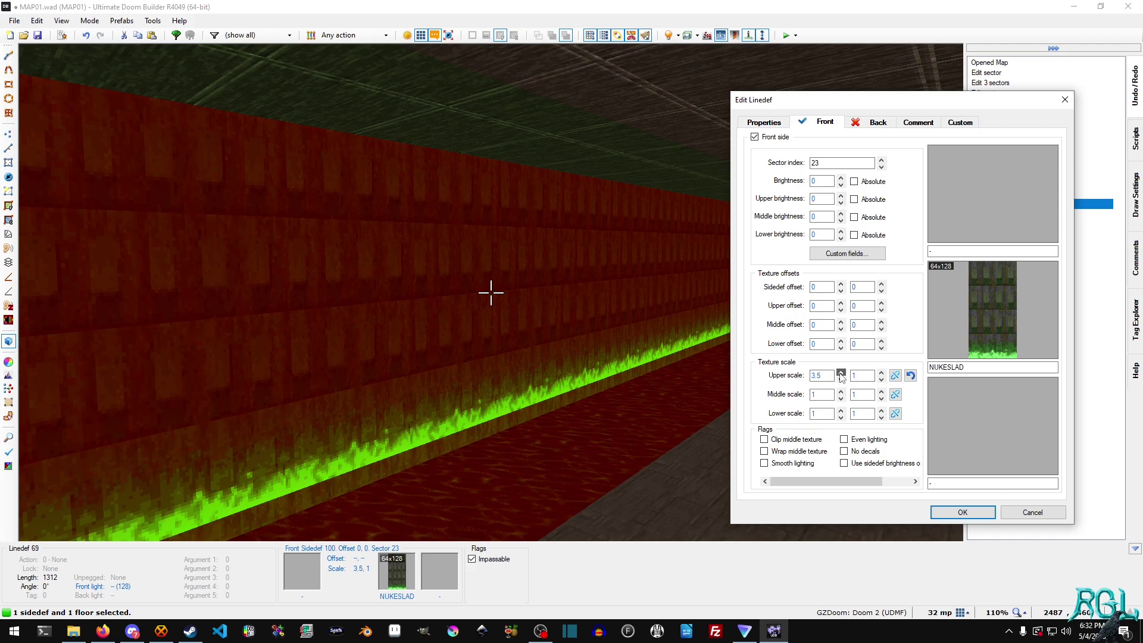
left_click(911, 373)
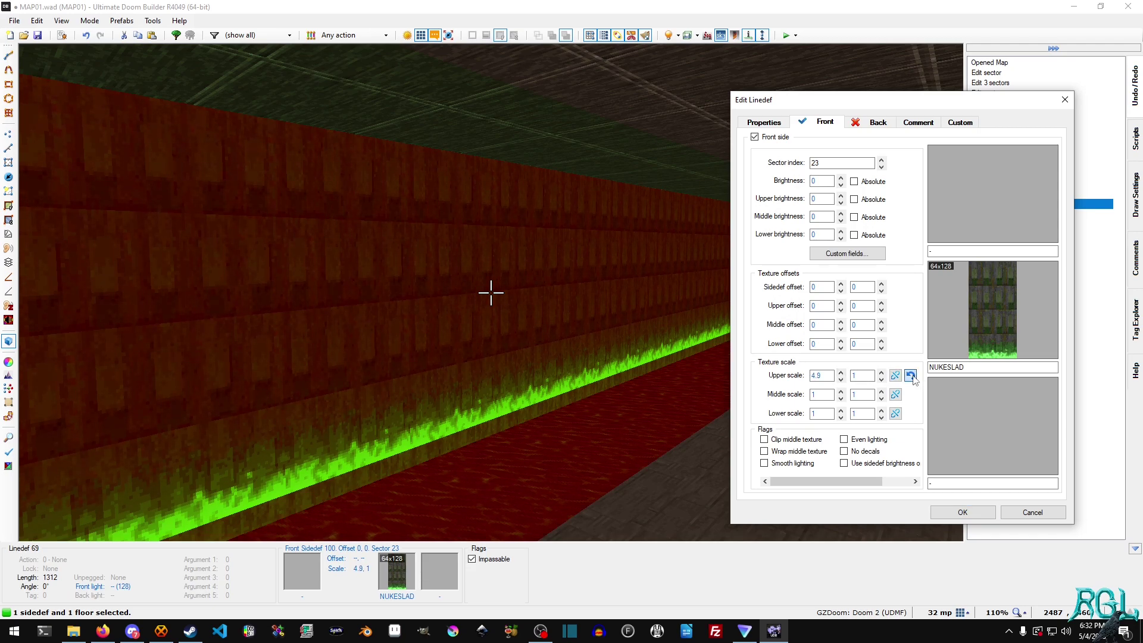
left_click(841, 392)
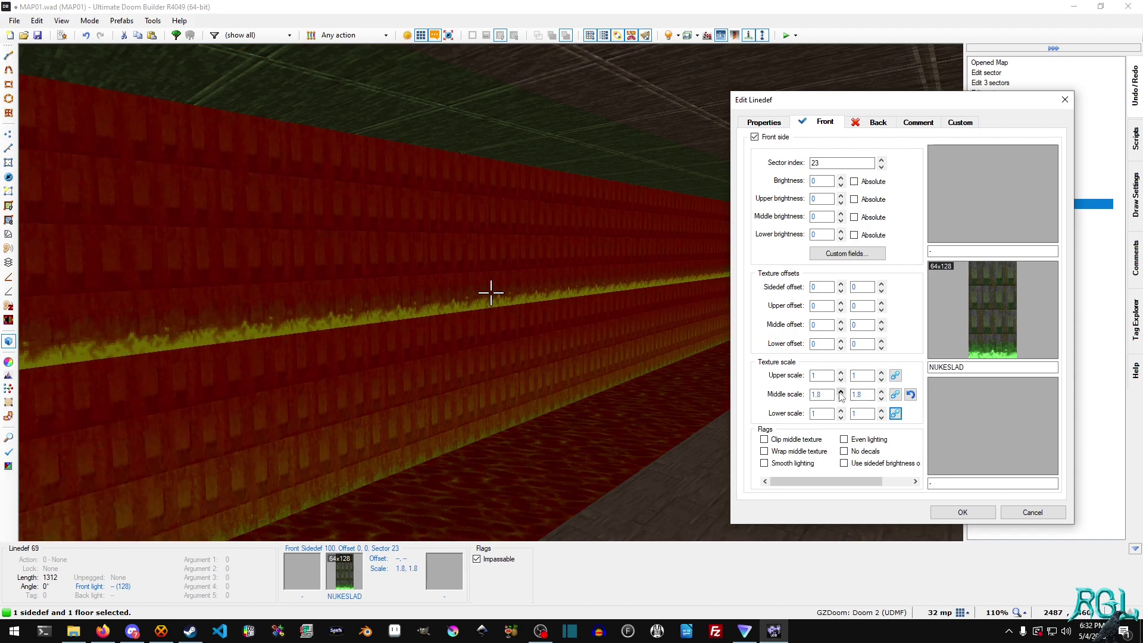
left_click(840, 398)
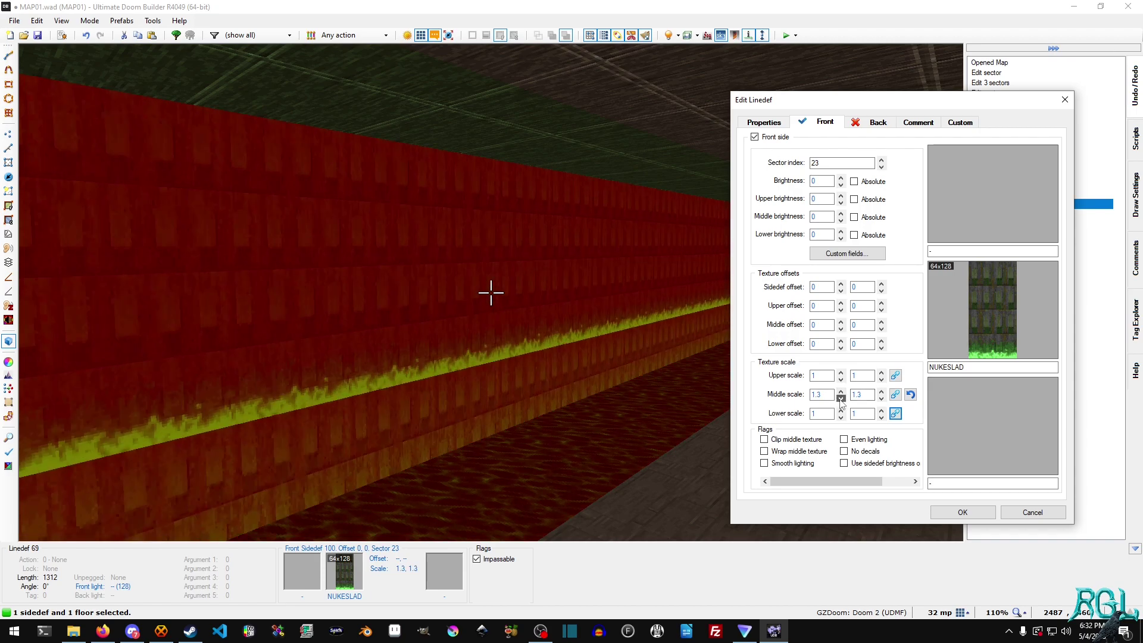
left_click(841, 398)
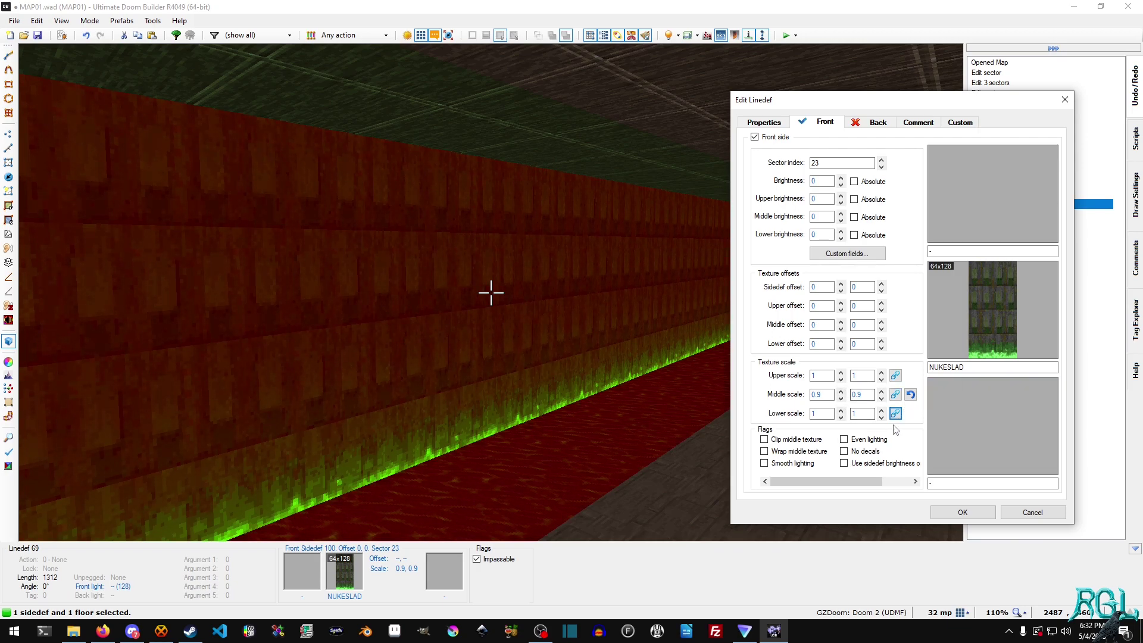
left_click(841, 393)
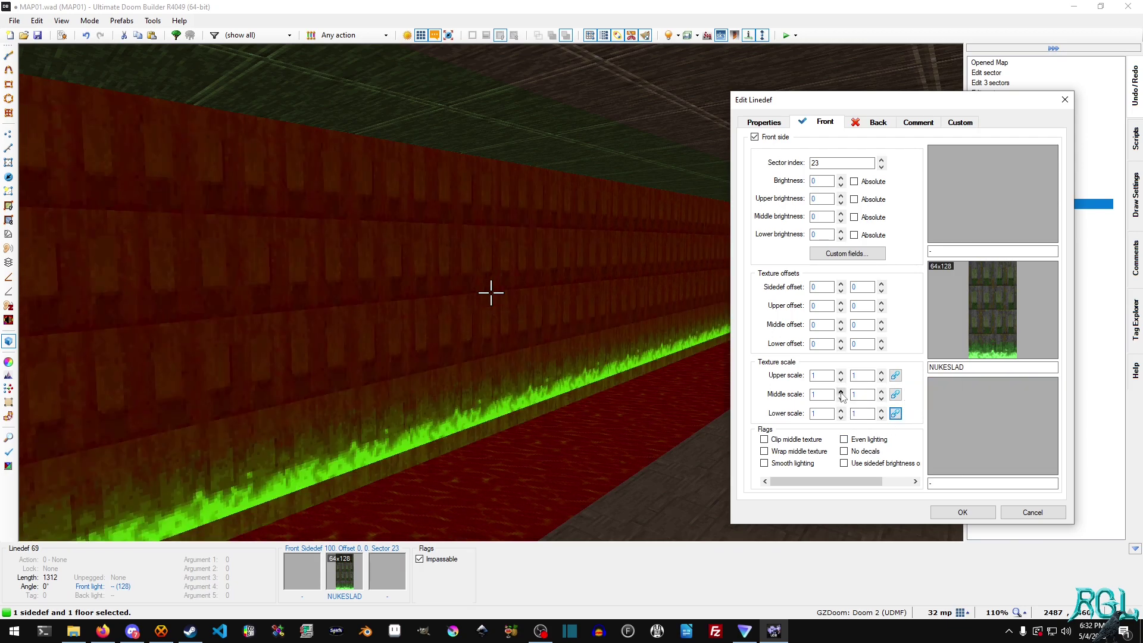
left_click(841, 399)
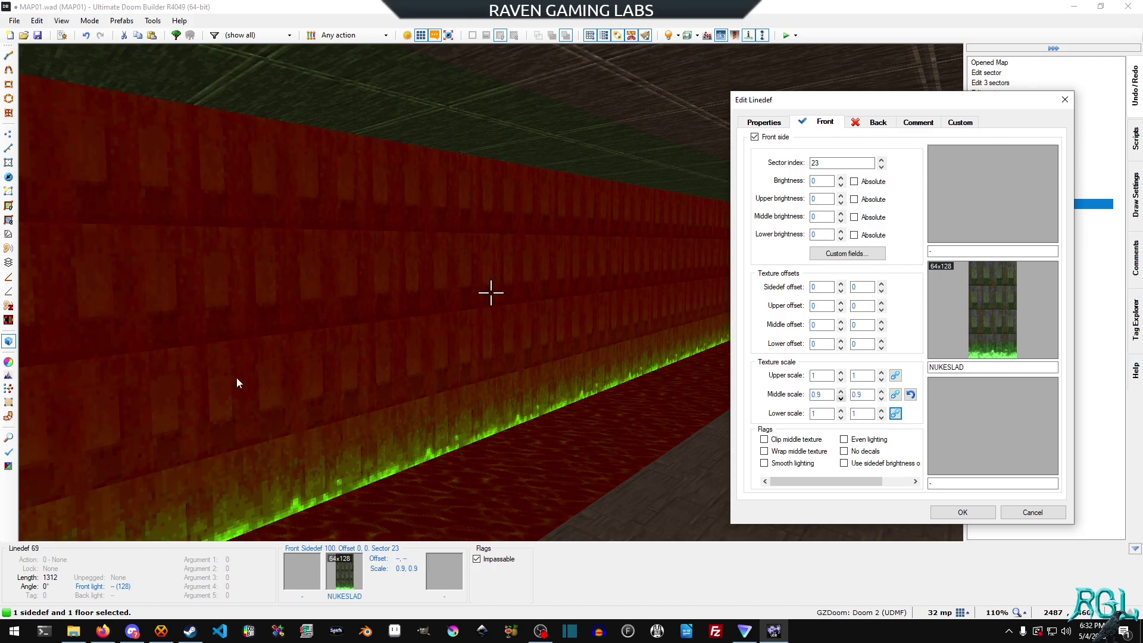
left_click(963, 512)
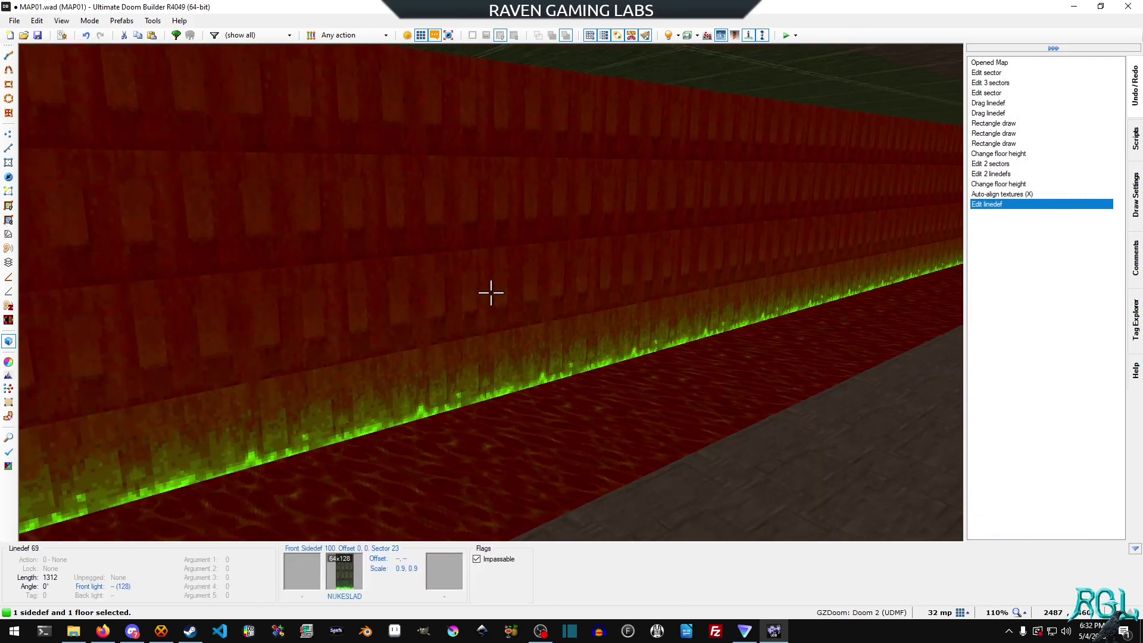
left_click(491, 293)
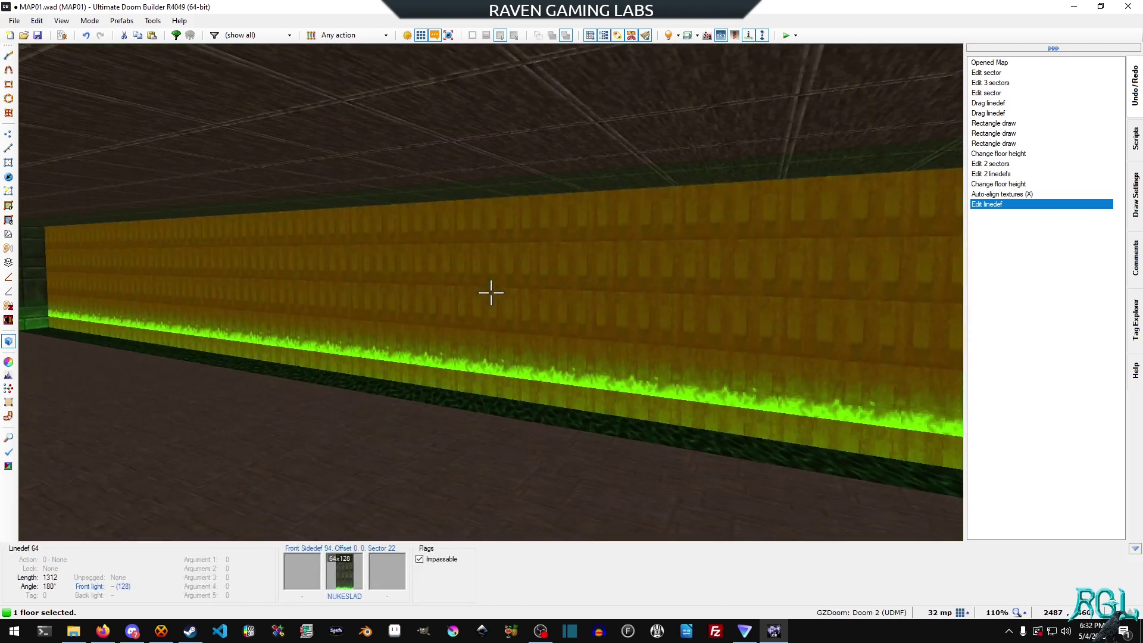
Link the middle texture scale axes of the opposite long NUKESLAD wall and set its scale to 0.9
left_click(490, 292)
right_click(490, 292)
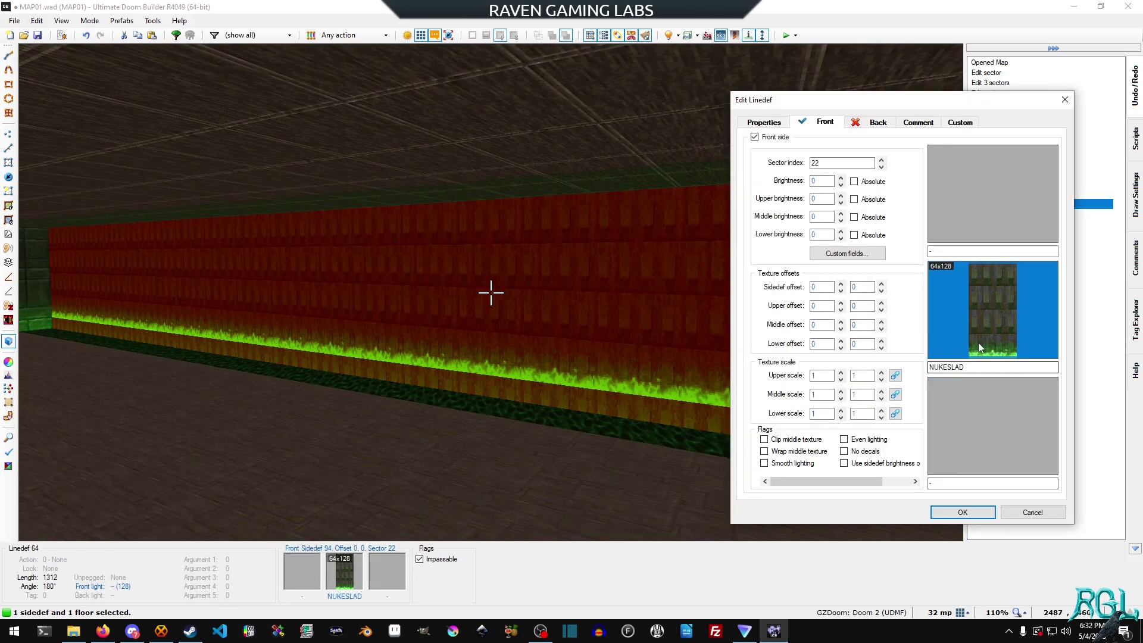
left_click(896, 395)
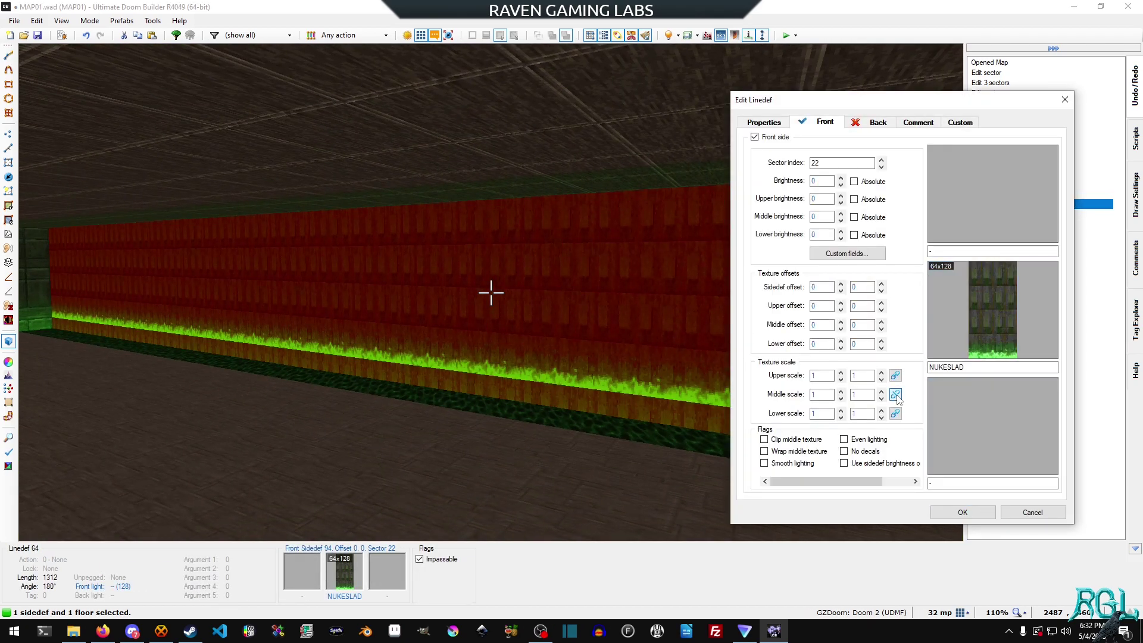
left_click(841, 398)
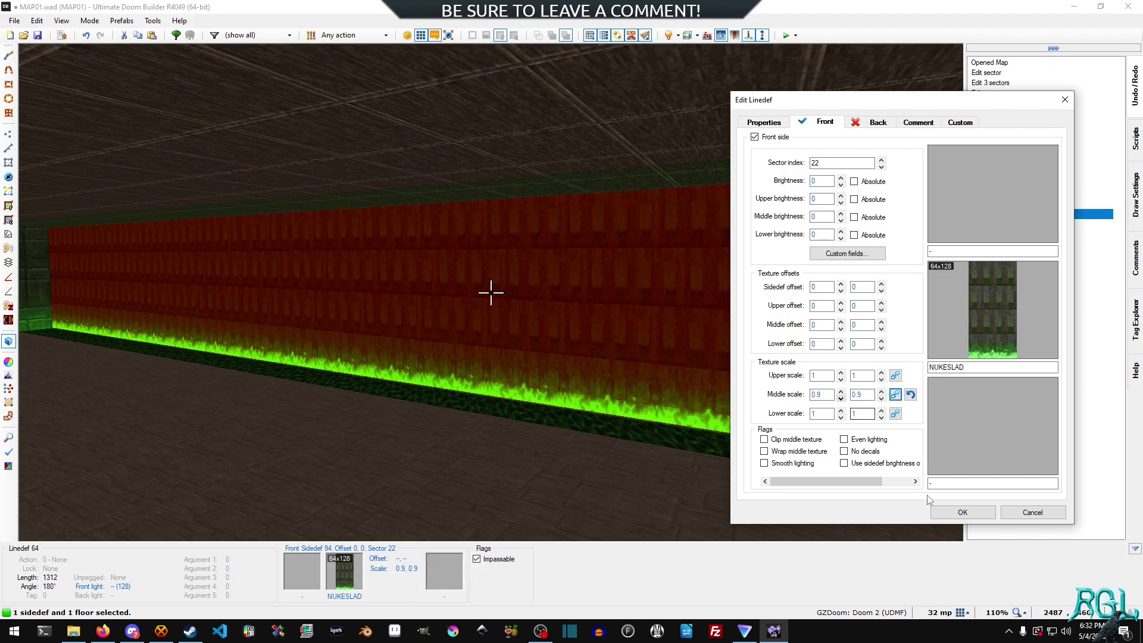
left_click(958, 511)
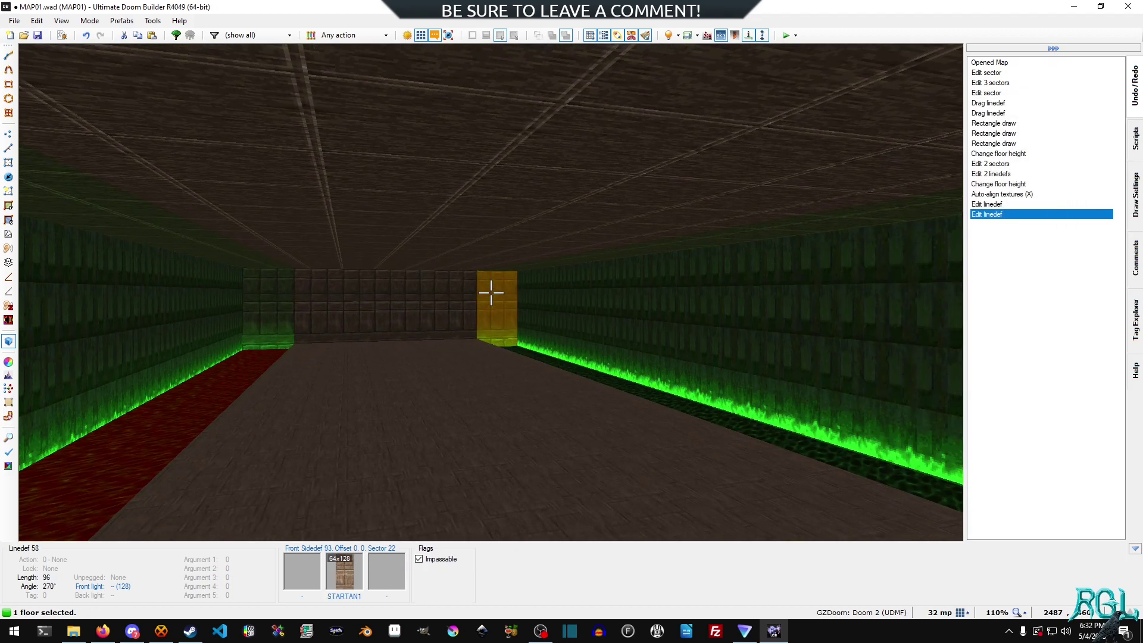
Set the front middle texture of the four short channel end walls to NUKESLAD and lower their middle scale to match the long walls
left_click(491, 292)
left_click(492, 292)
key("w")
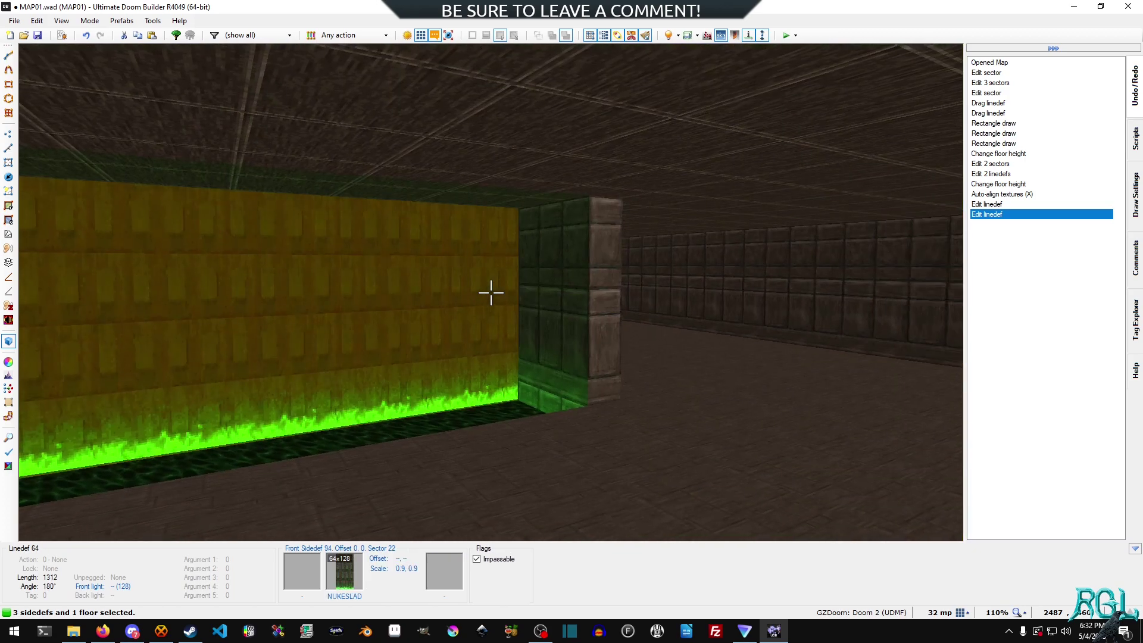
left_click(491, 292)
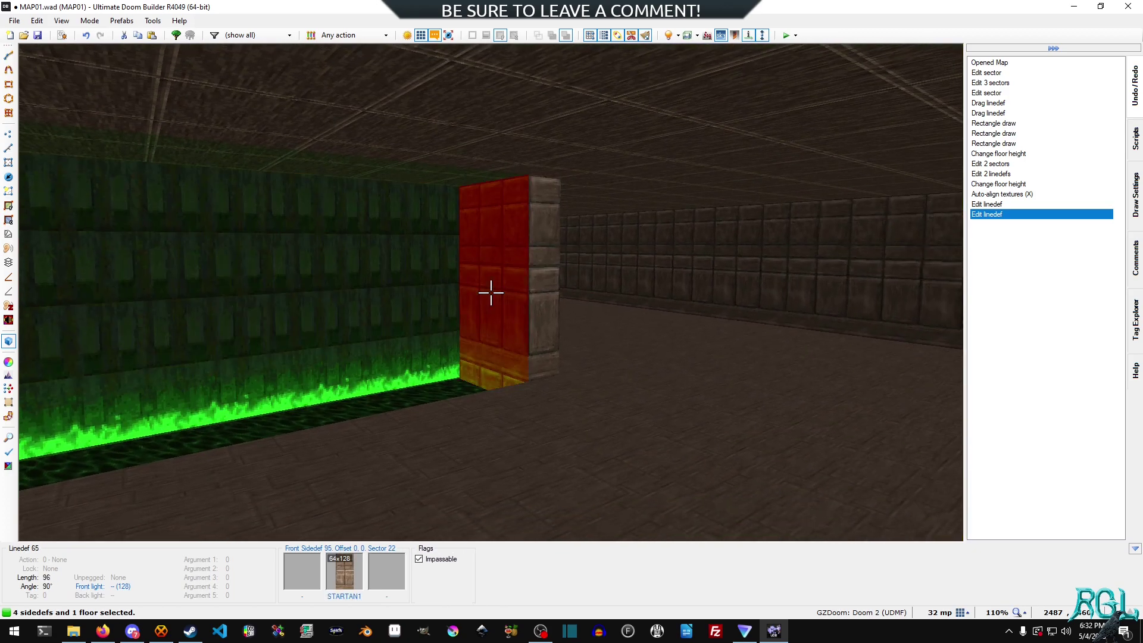
right_click(492, 292)
left_click(1024, 335)
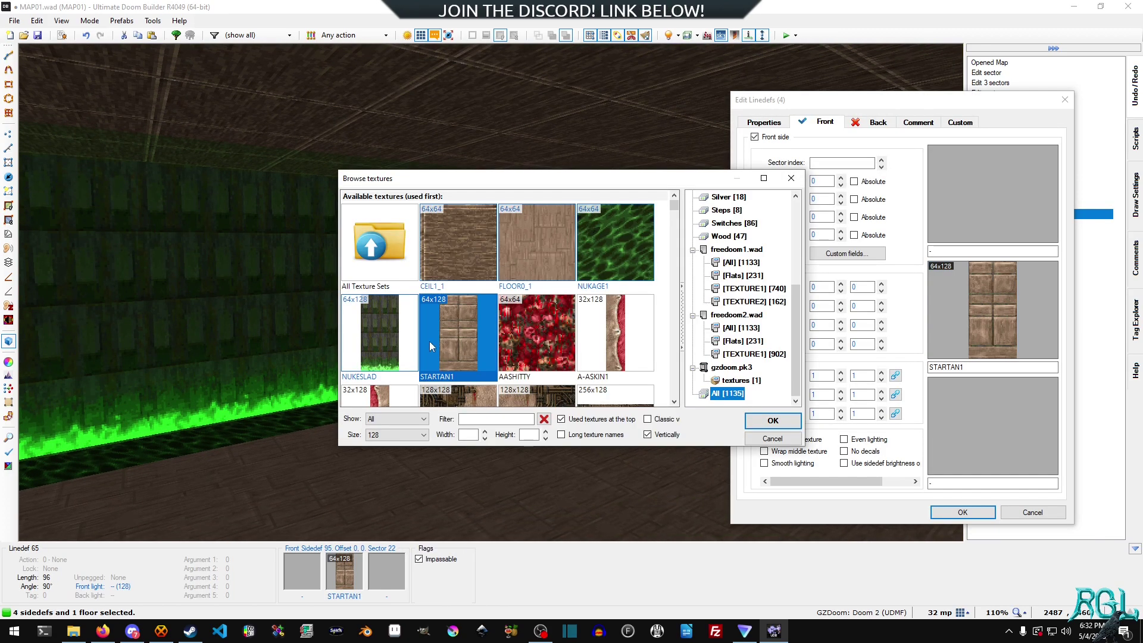
double_click(399, 333)
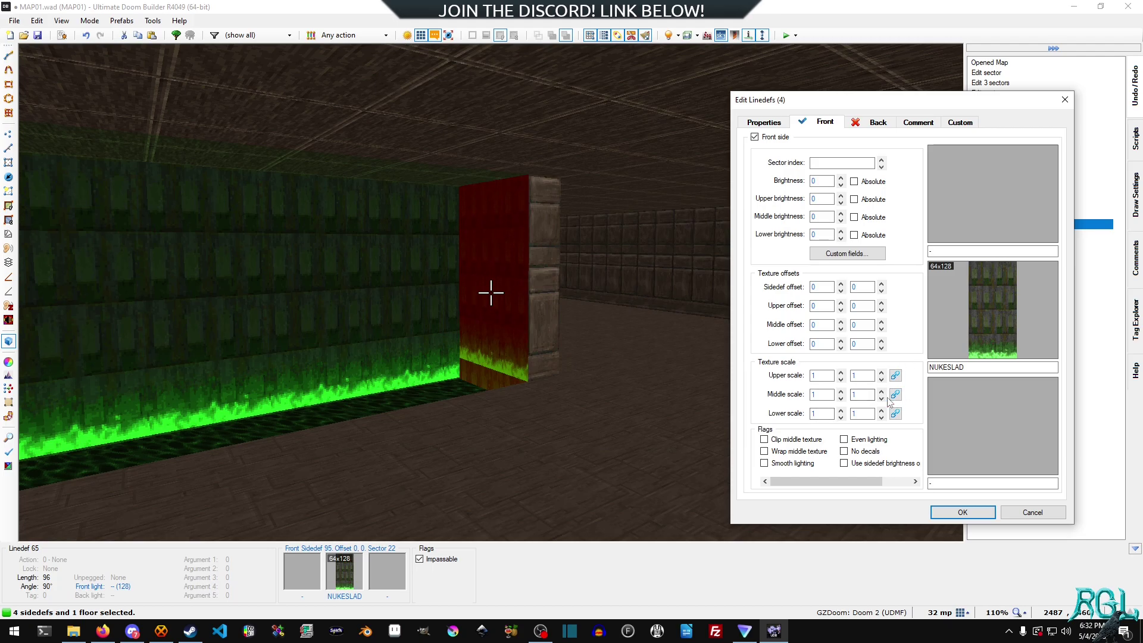
left_click(883, 397)
left_click(980, 515)
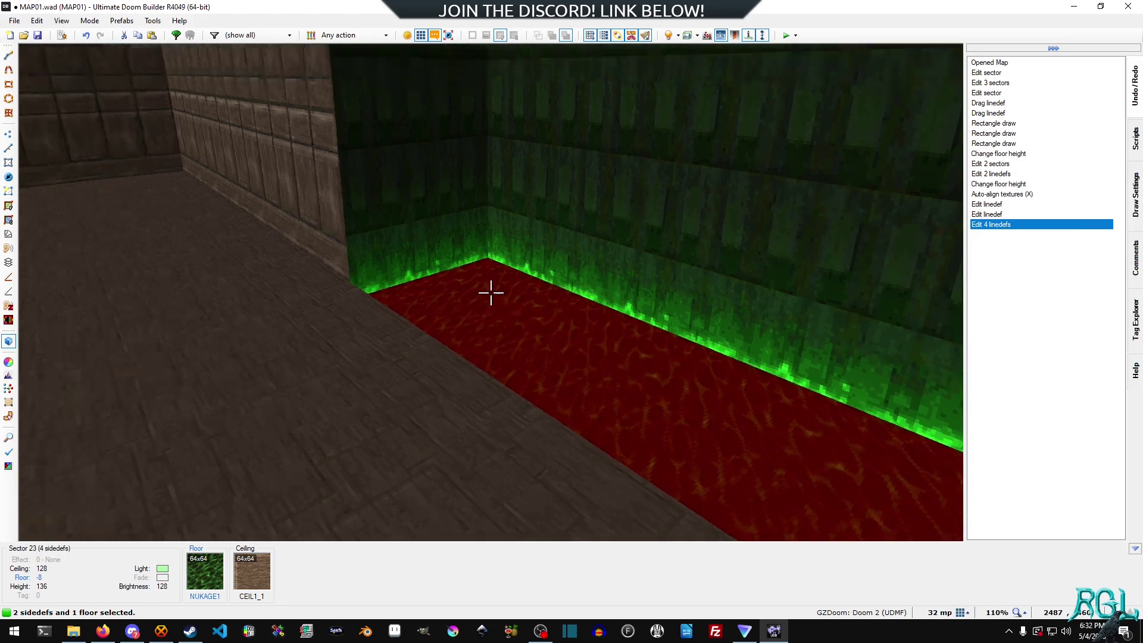
Clear the whole selection of walls and floors in the corridor
mouse_move(491, 292)
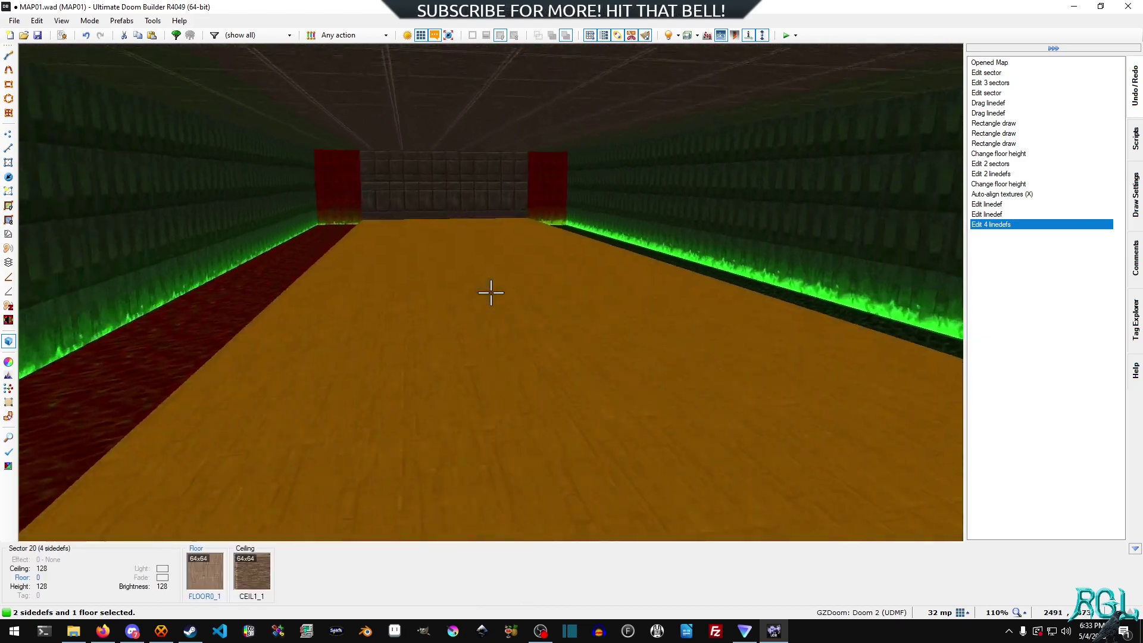
left_click(490, 292)
key("e")
left_click(490, 292)
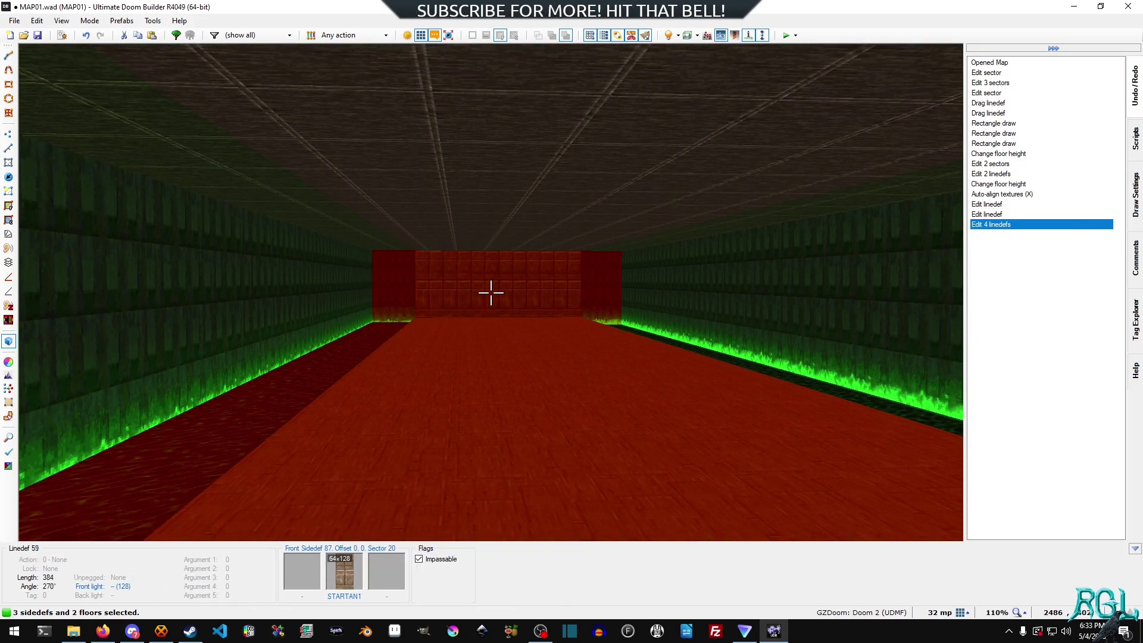
right_click(490, 292)
key("Escape")
key("c")
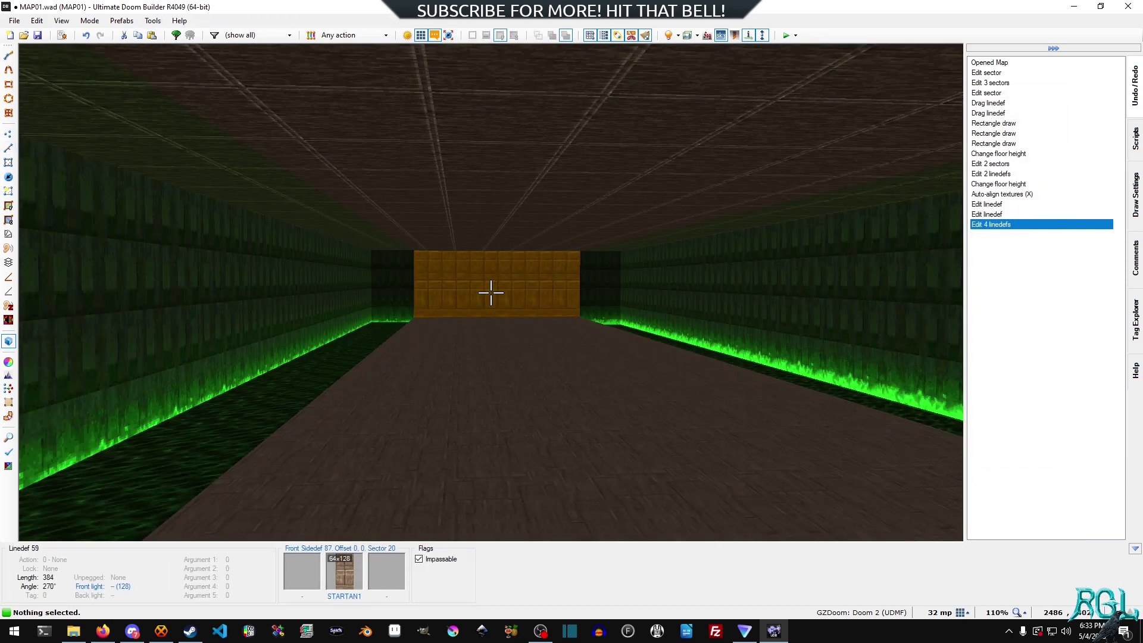
Filter the flats for FLOOR and set the central corridor sector's floor texture to FLOOR5_1
left_click(491, 292)
left_click(491, 292)
right_click(491, 293)
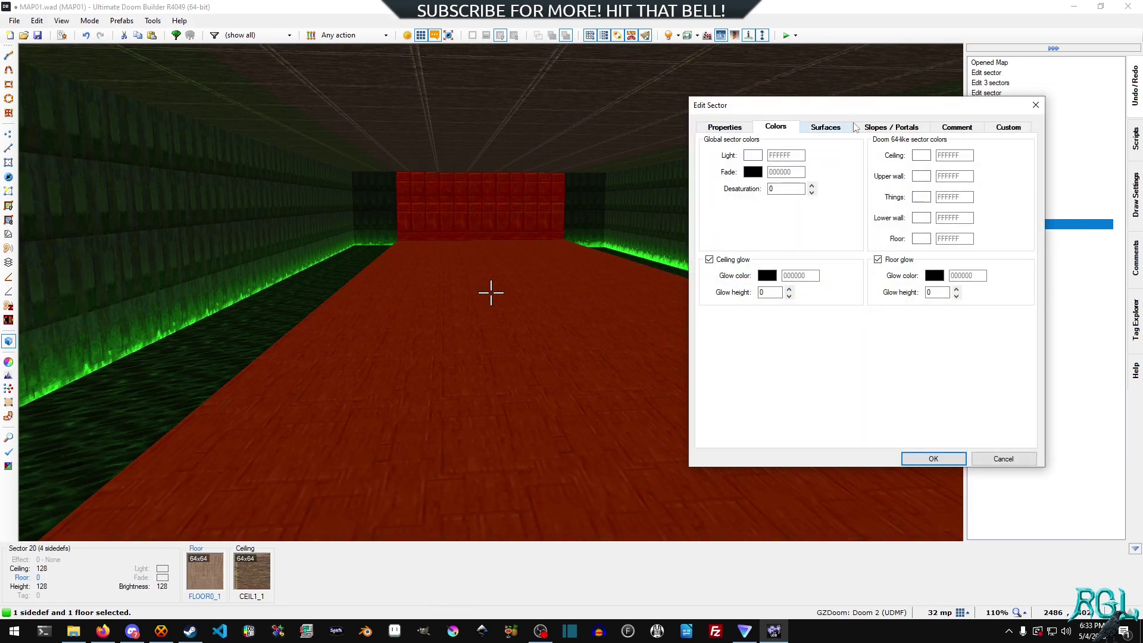
left_click(828, 127)
left_click(977, 337)
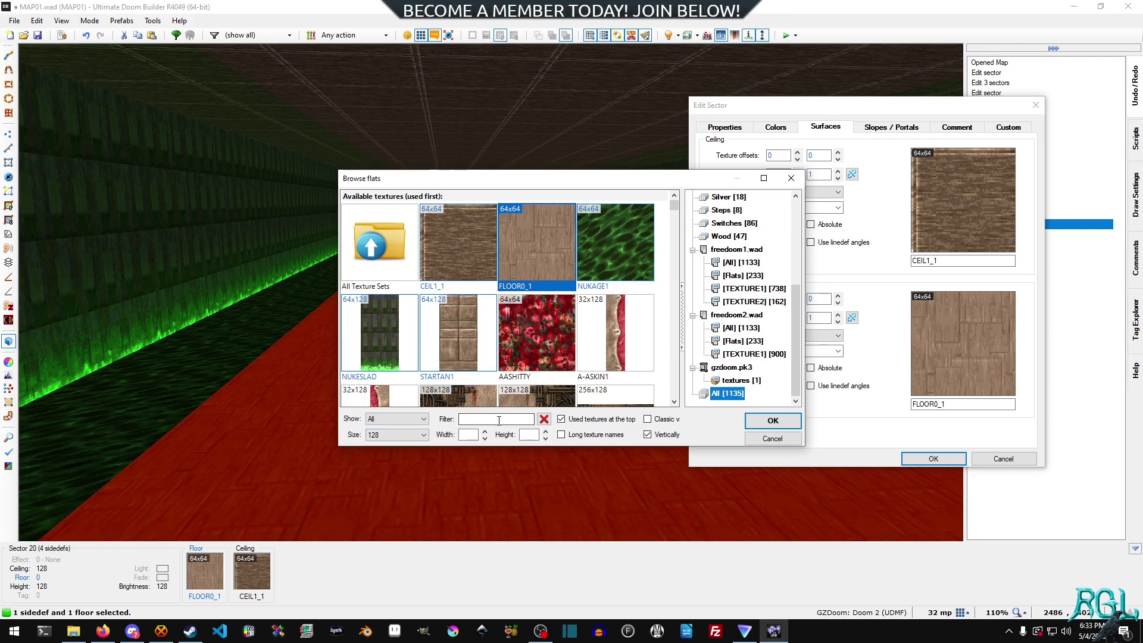
type("FLOOR")
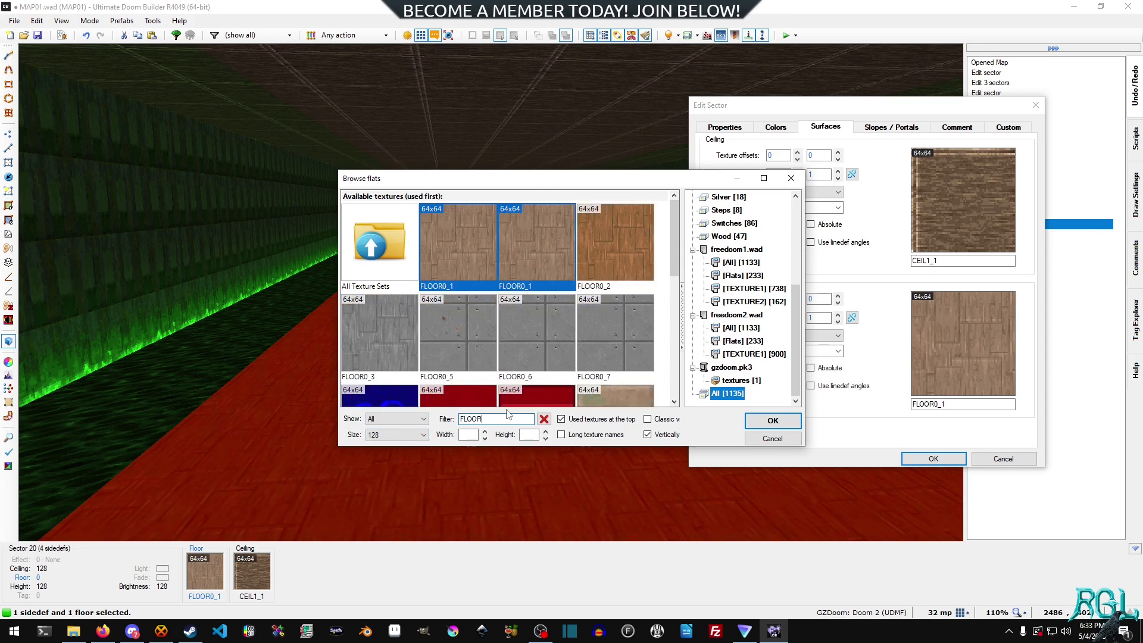
scroll(528, 312, "down", 6)
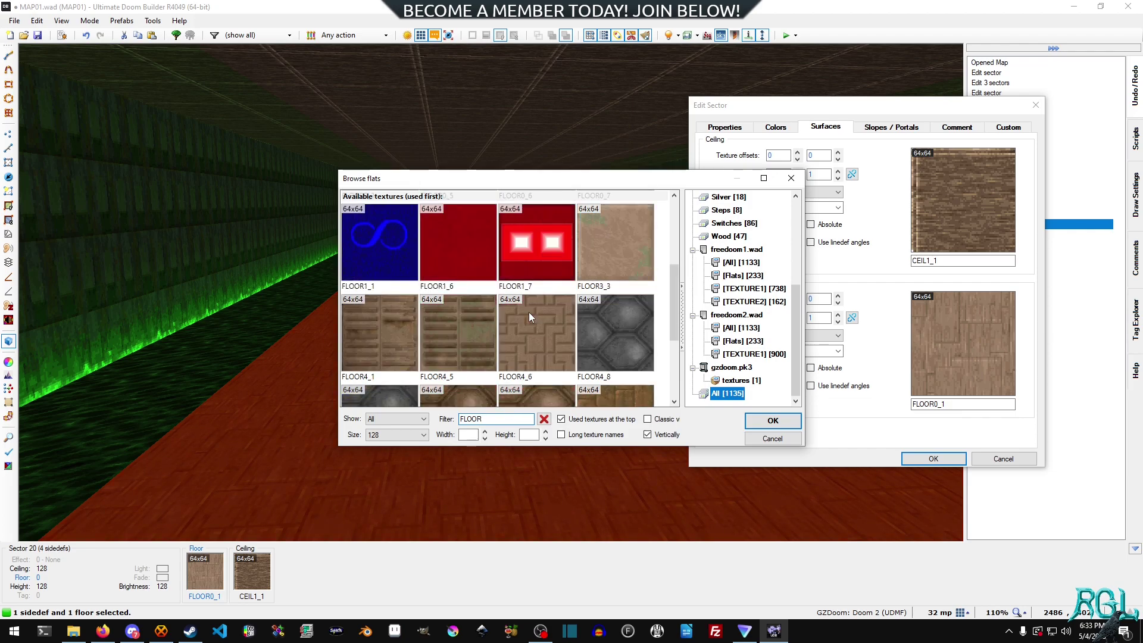
scroll(534, 316, "up", 1)
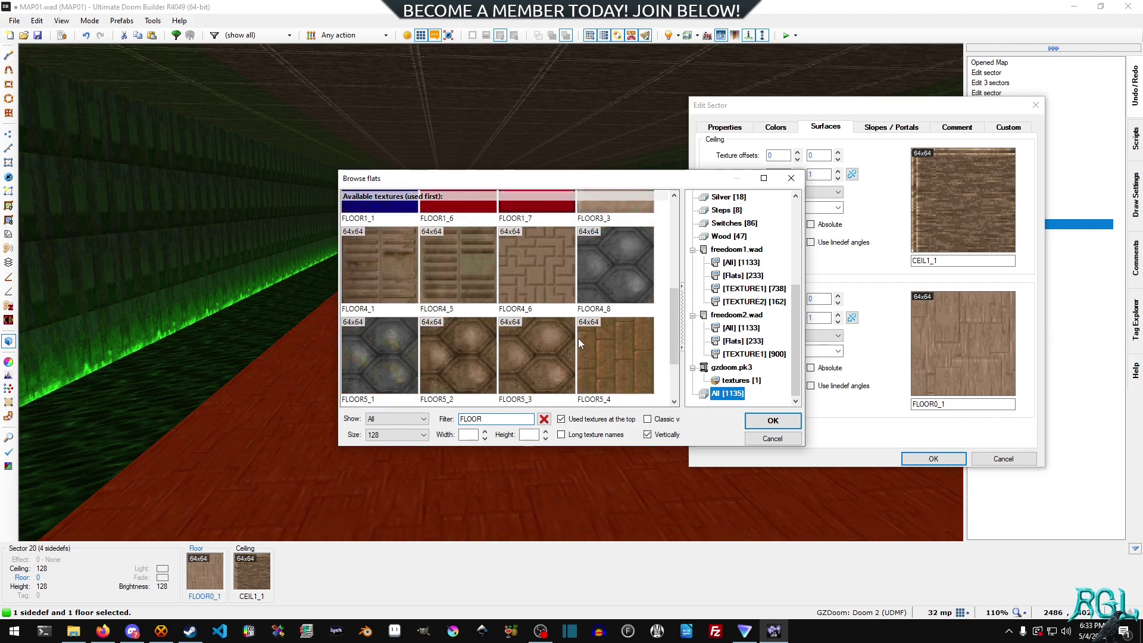
double_click(393, 346)
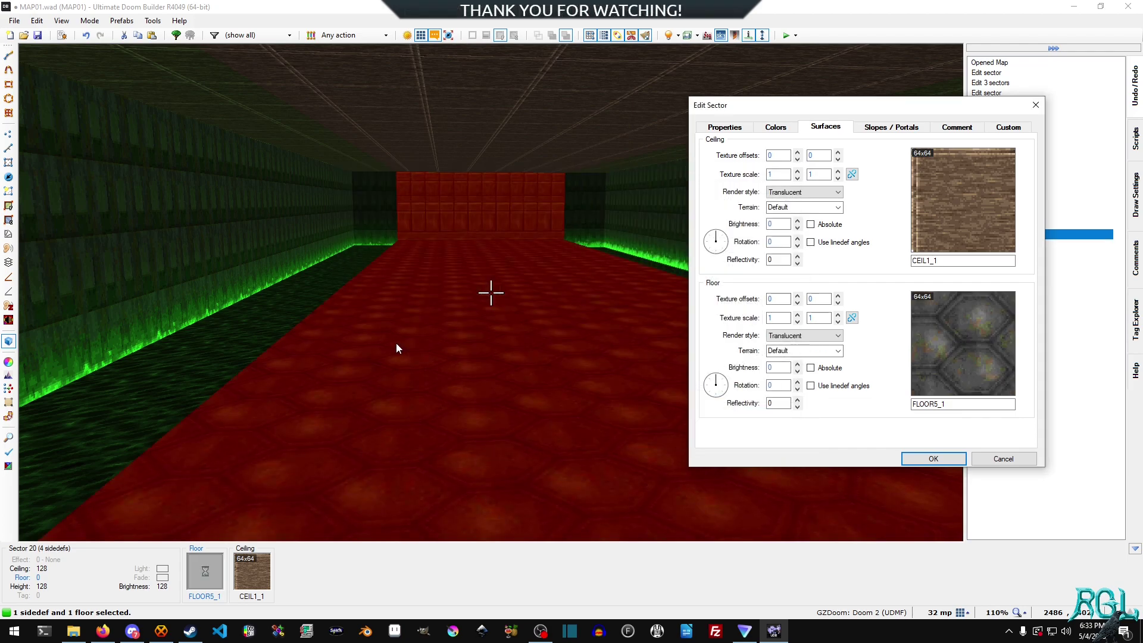
left_click(951, 462)
key("w")
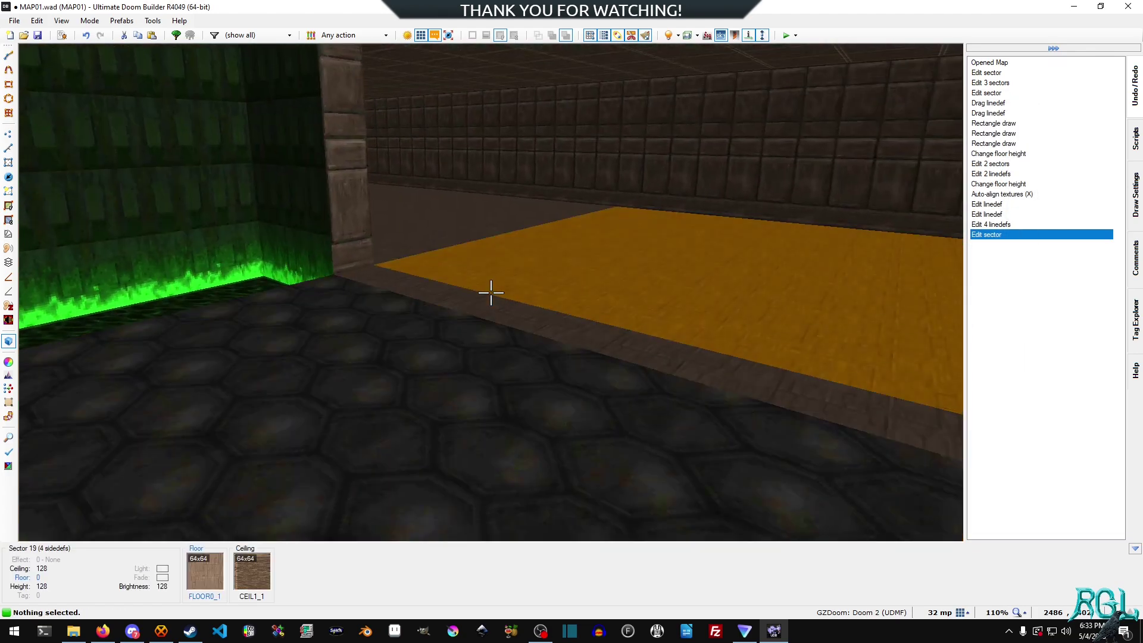
key("w")
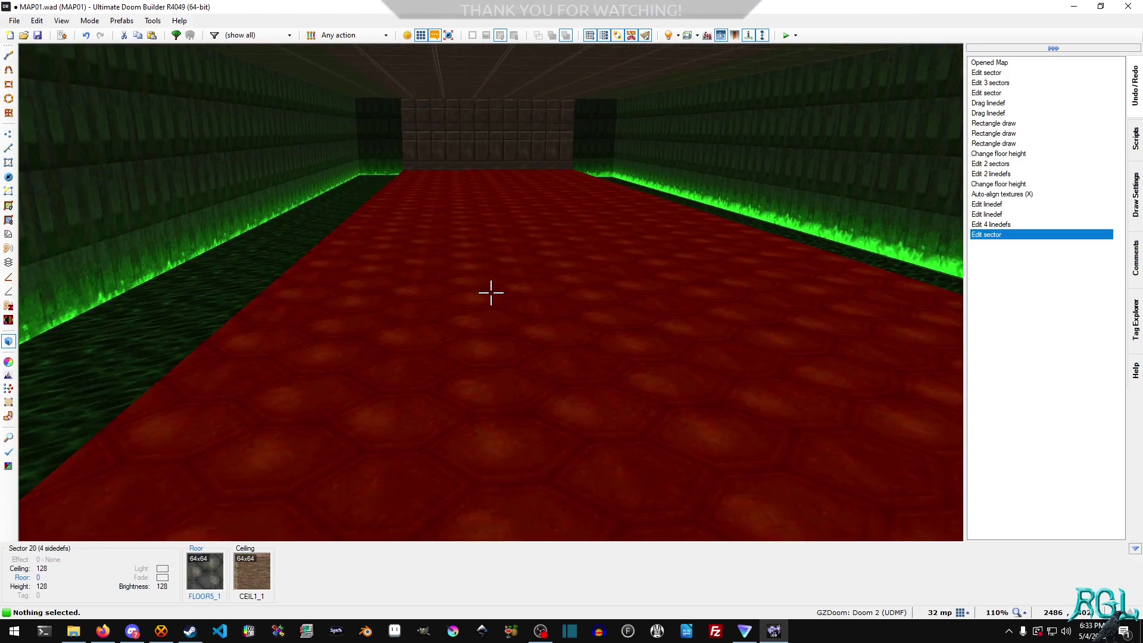
right_click(491, 292)
left_click(780, 127)
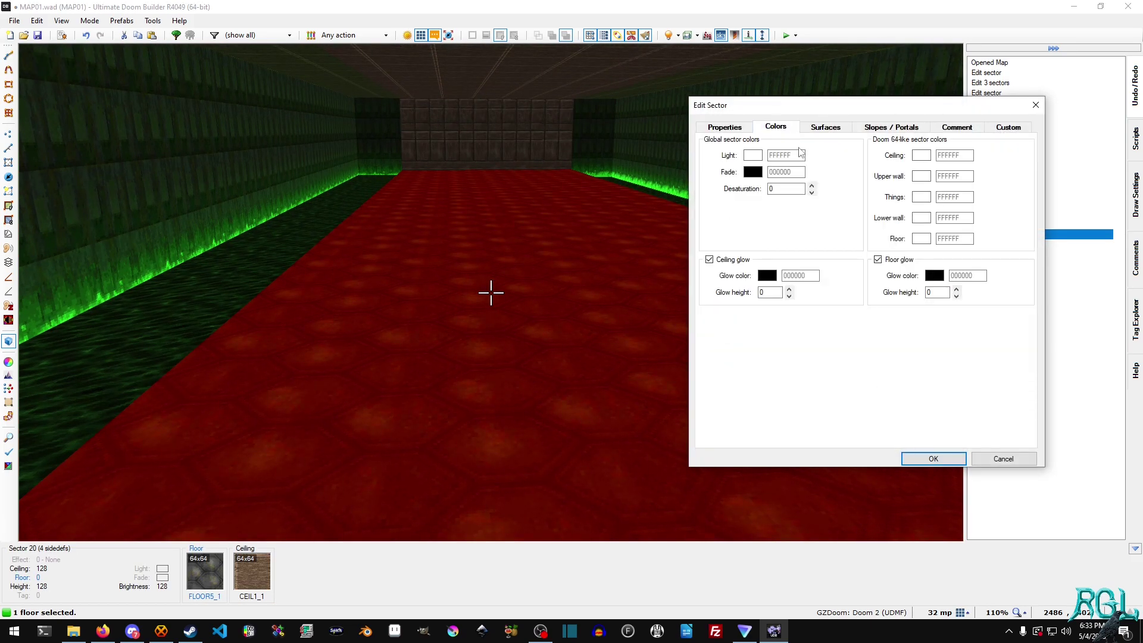
left_click(1003, 458)
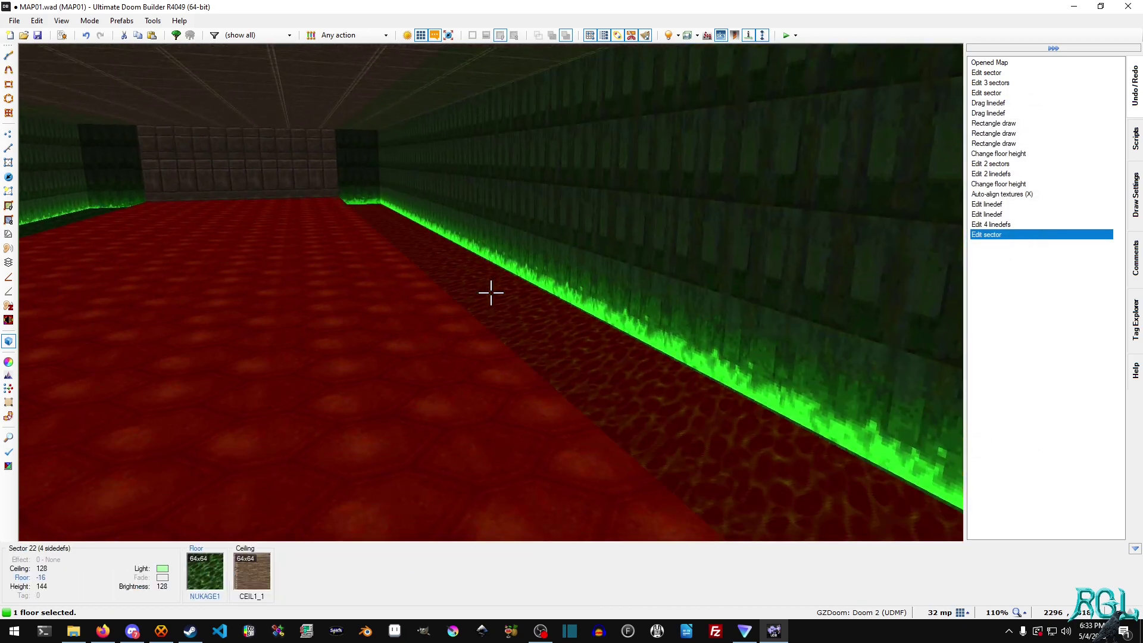
left_click(491, 292)
right_click(492, 292)
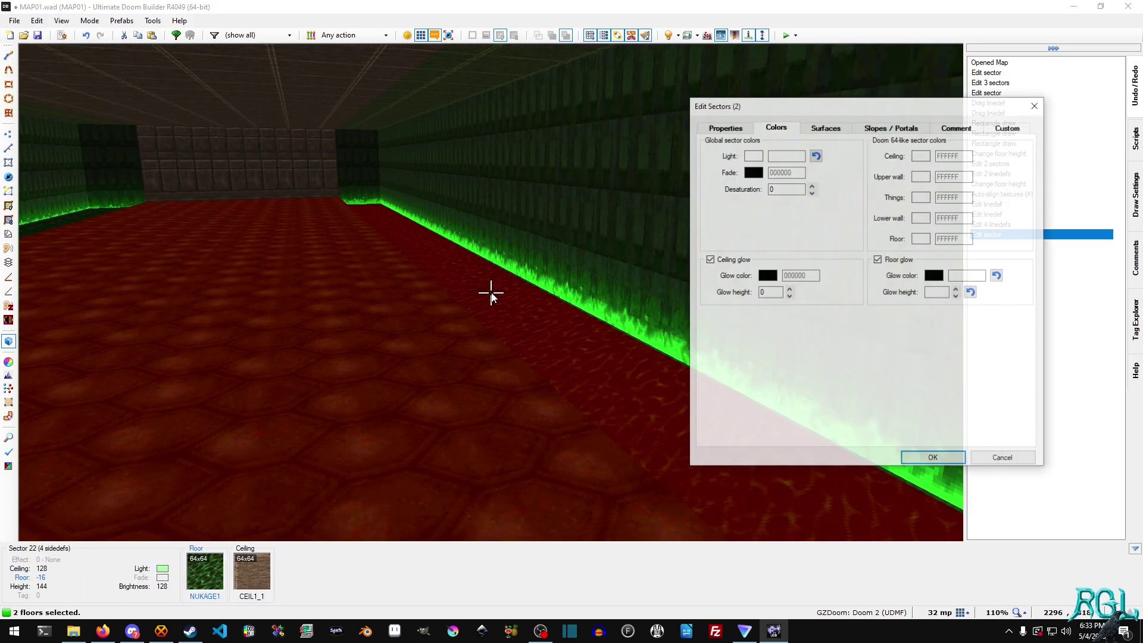
left_click(1014, 465)
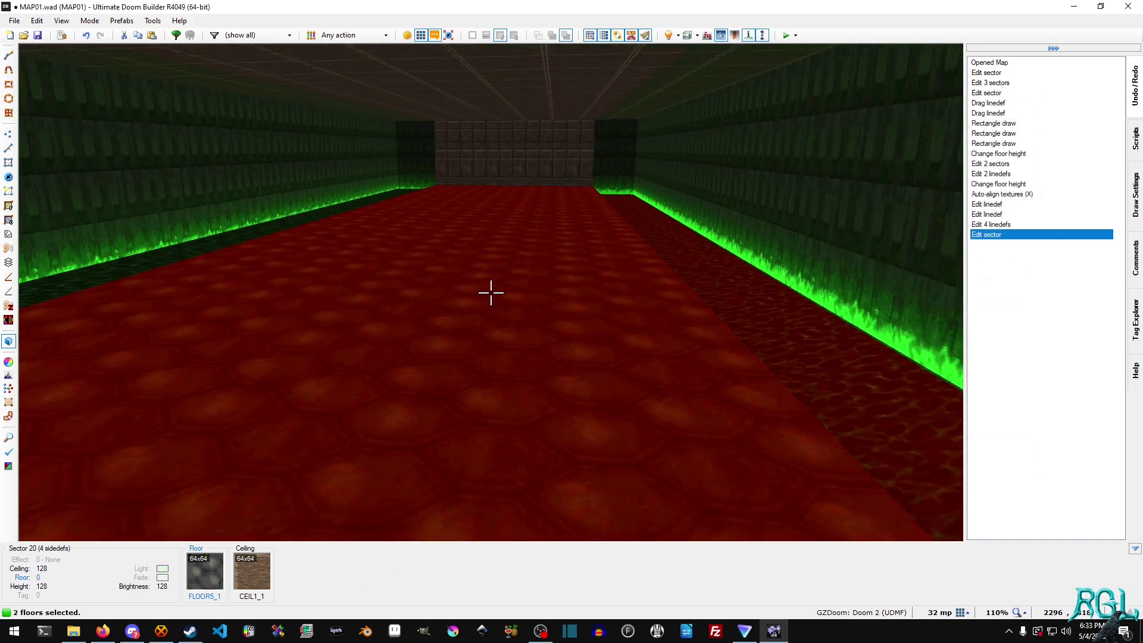
Copy the light colour value from the nukage channel sector and leave its properties as they are
left_click(491, 292)
right_click(491, 293)
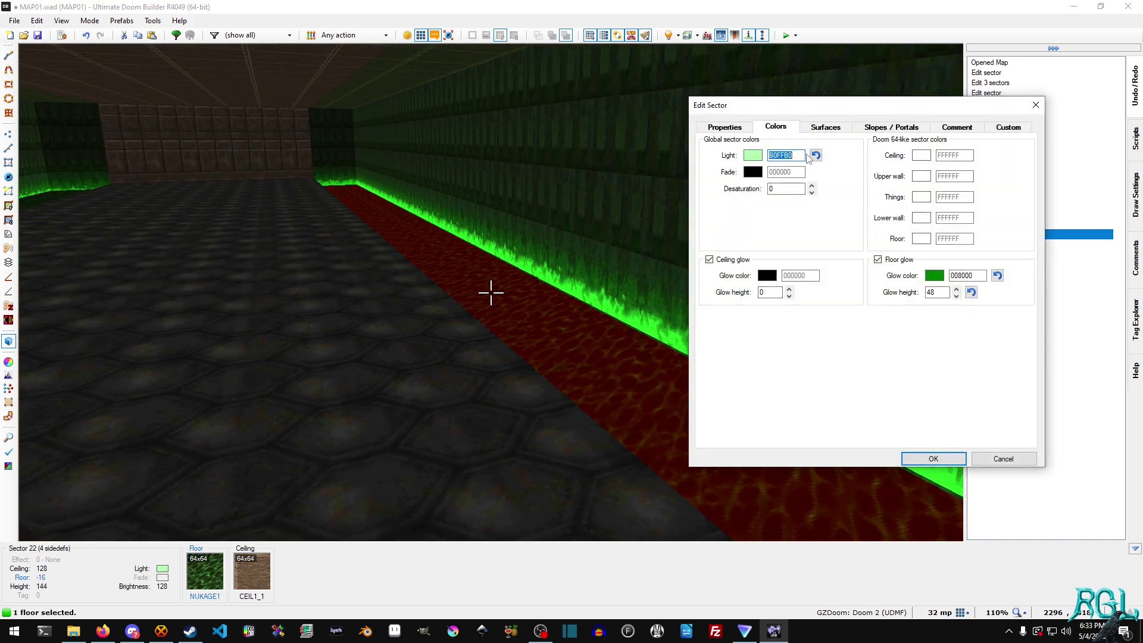
left_click(990, 461)
left_click(491, 293)
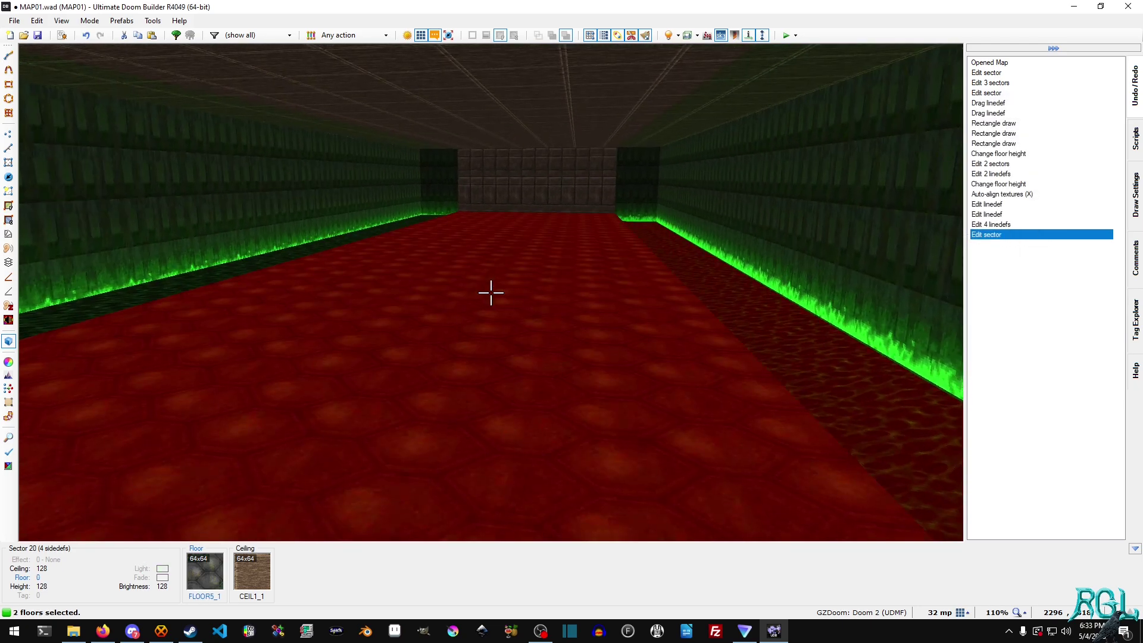
right_click(492, 293)
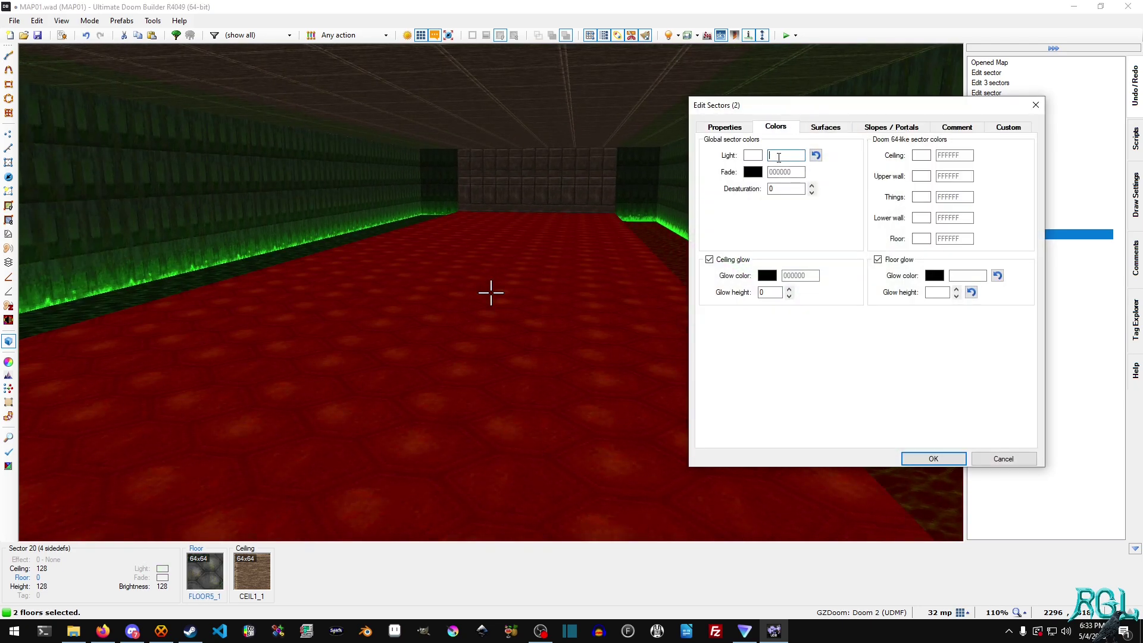
type("B0FFB0")
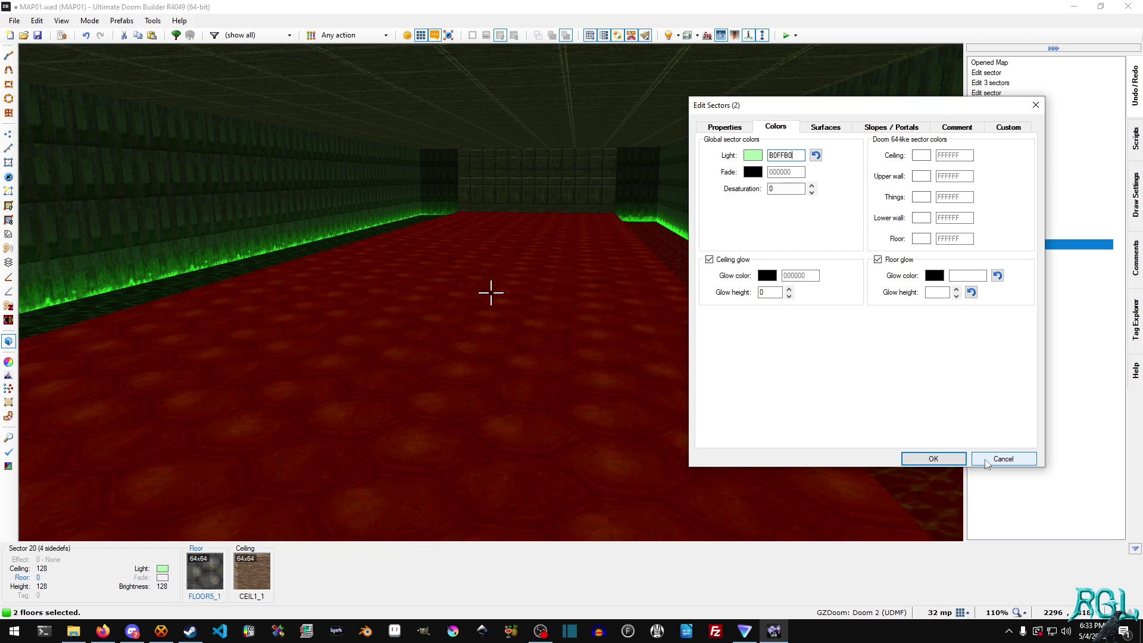
left_click(989, 461)
Give only the central corridor sector the copied light colour B0FFB0, lighten it to D5FFD5 and apply it
left_click(491, 292)
right_click(491, 292)
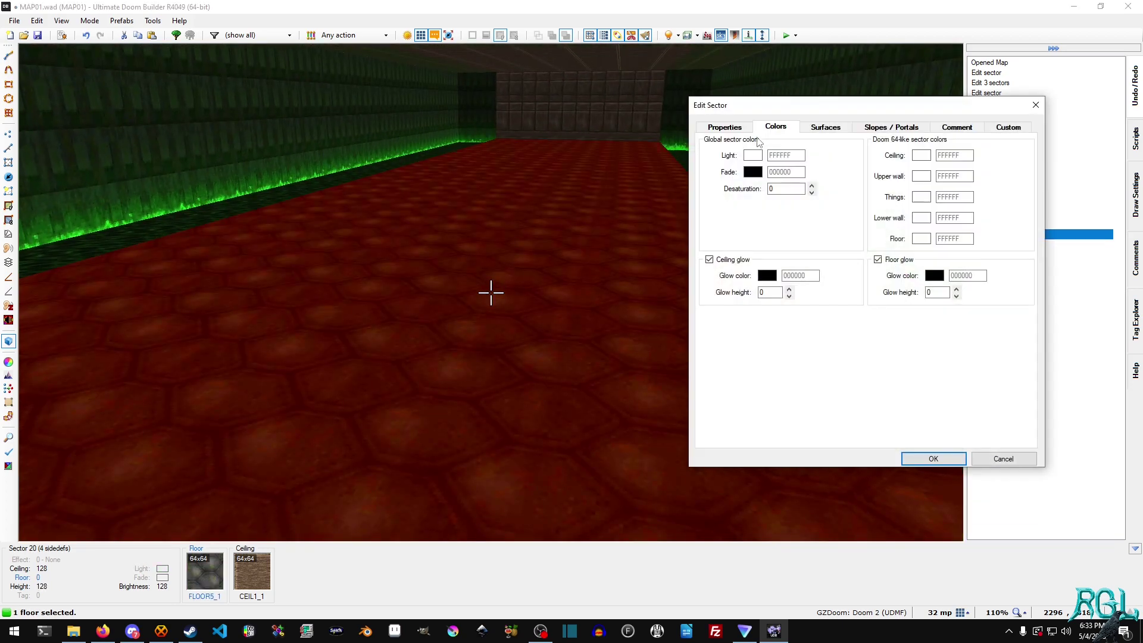
type("B0FFB0")
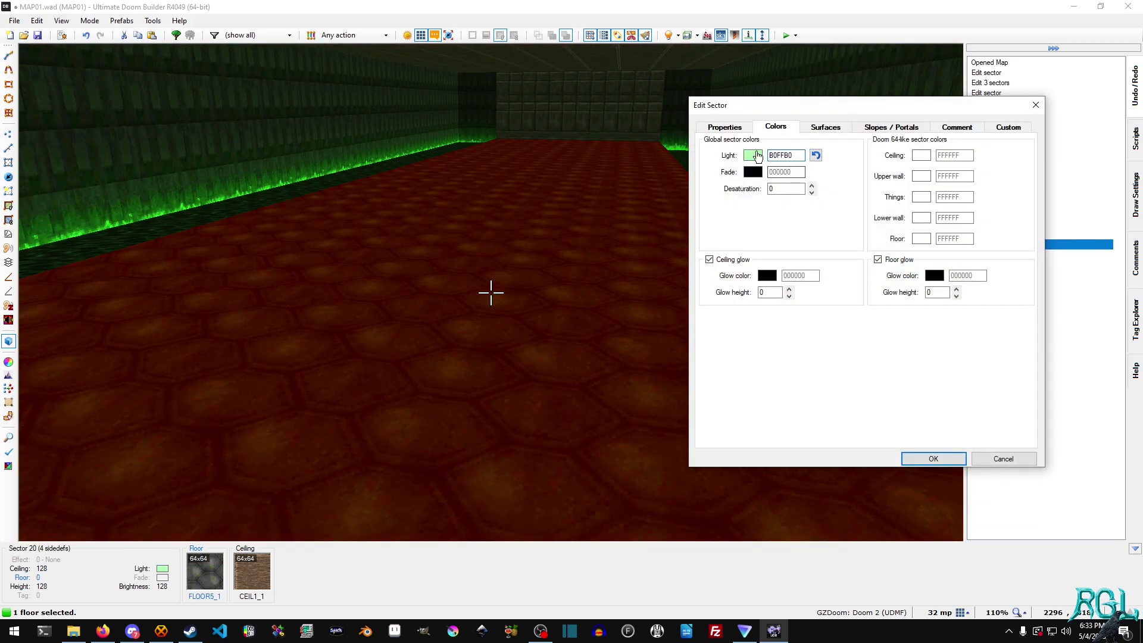
left_click(755, 155)
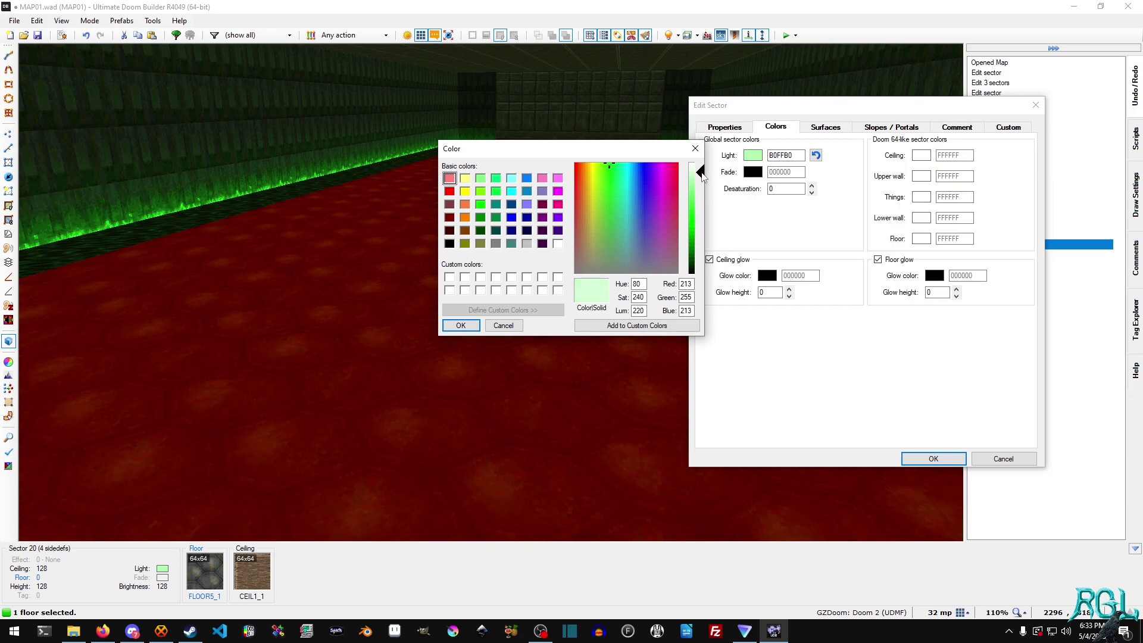
left_click(462, 325)
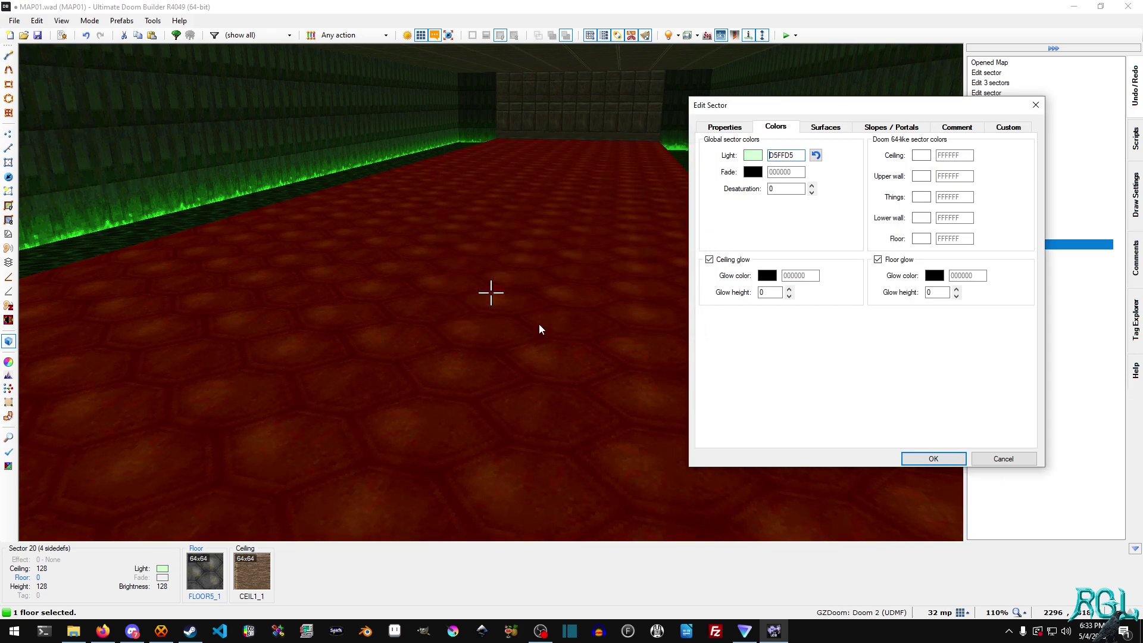
left_click(932, 459)
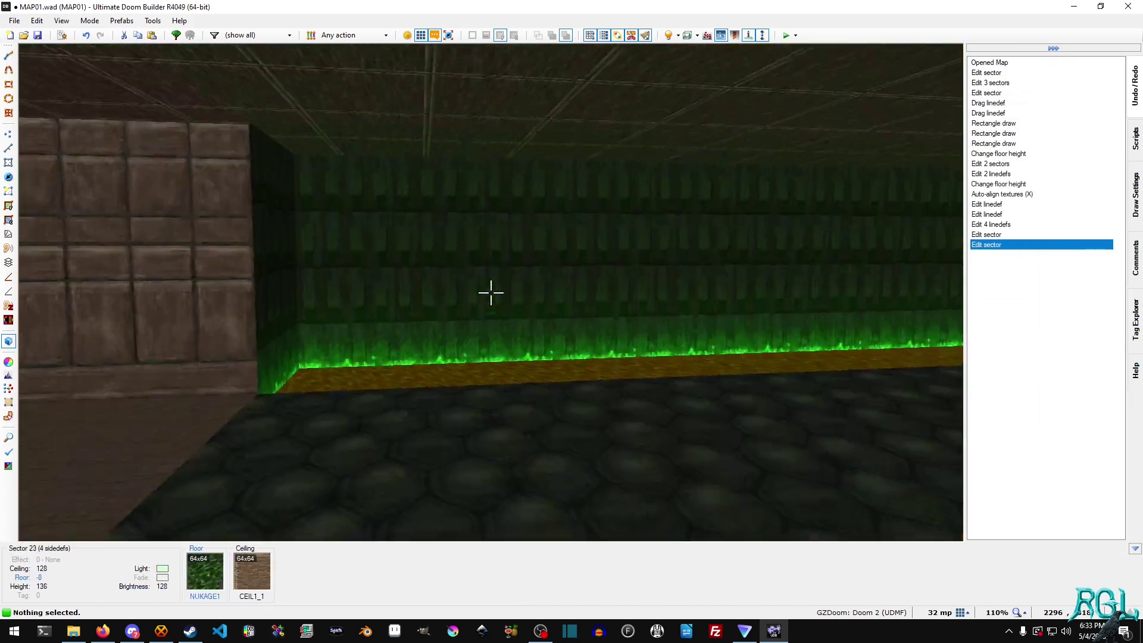
Try a stronger green light colour of 75FF75 on the central corridor sector
key("s")
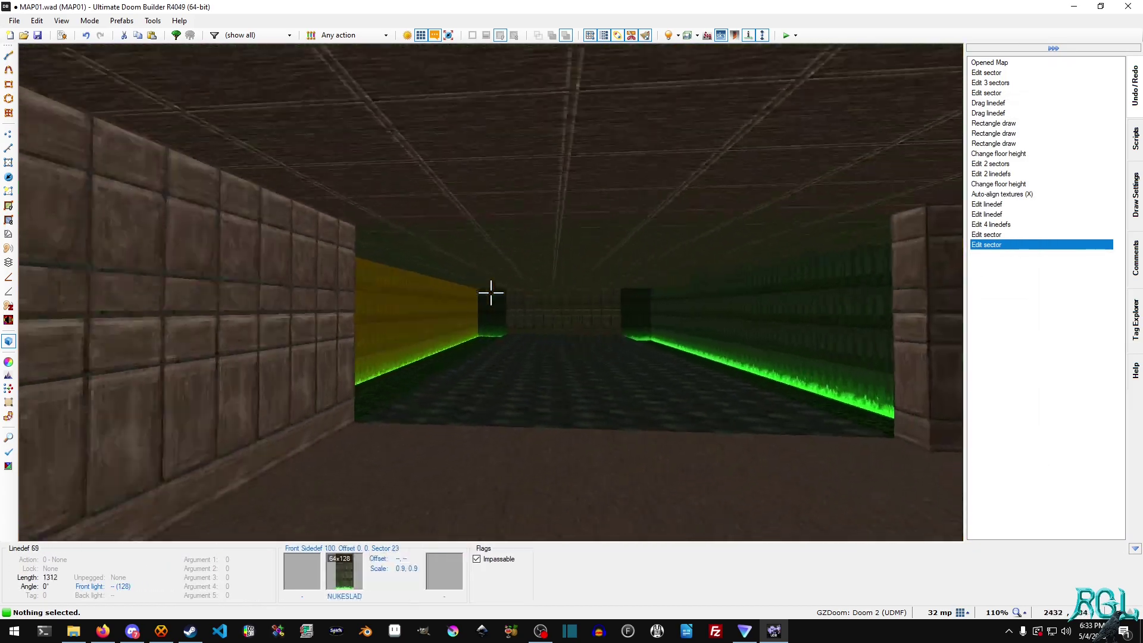
key("e")
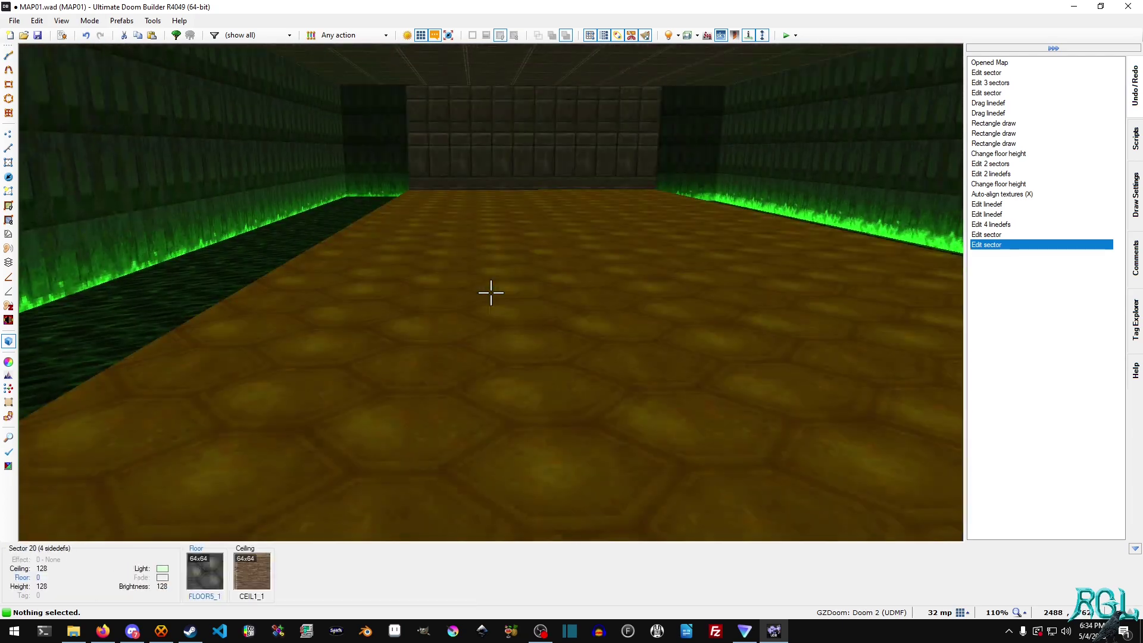
right_click(491, 293)
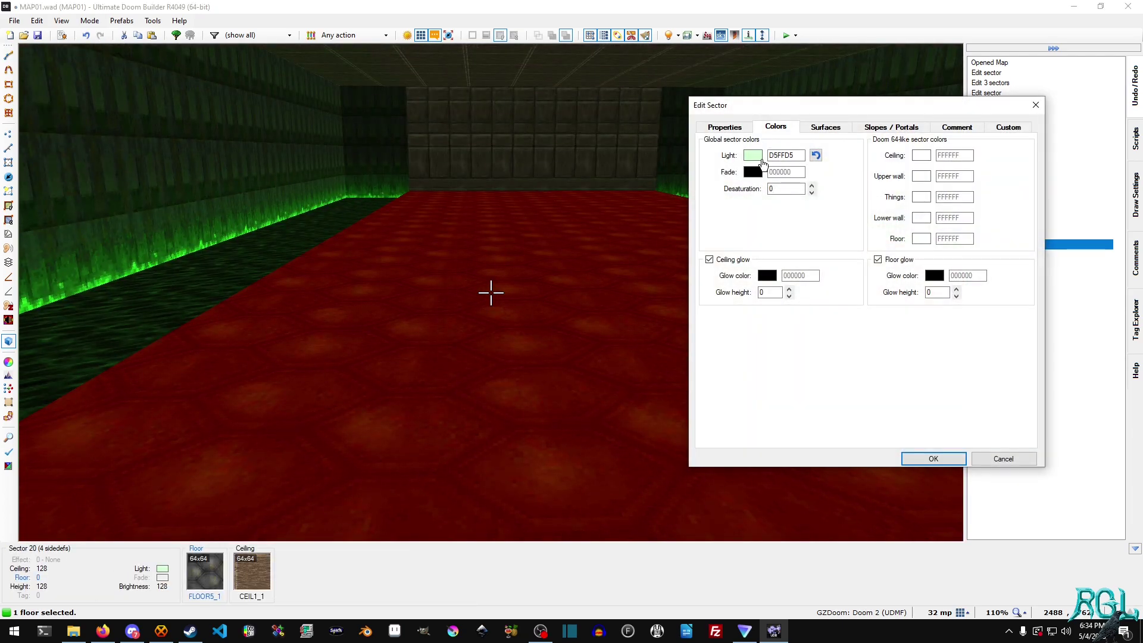
left_click(753, 156)
left_click_drag(647, 149, 500, 172)
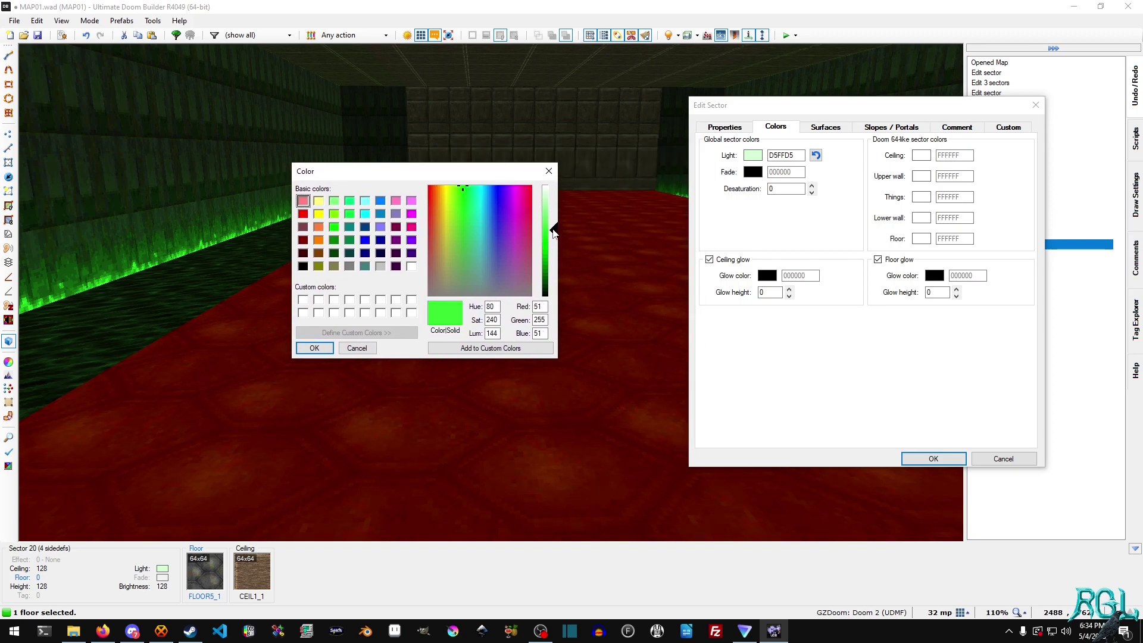
left_click(311, 349)
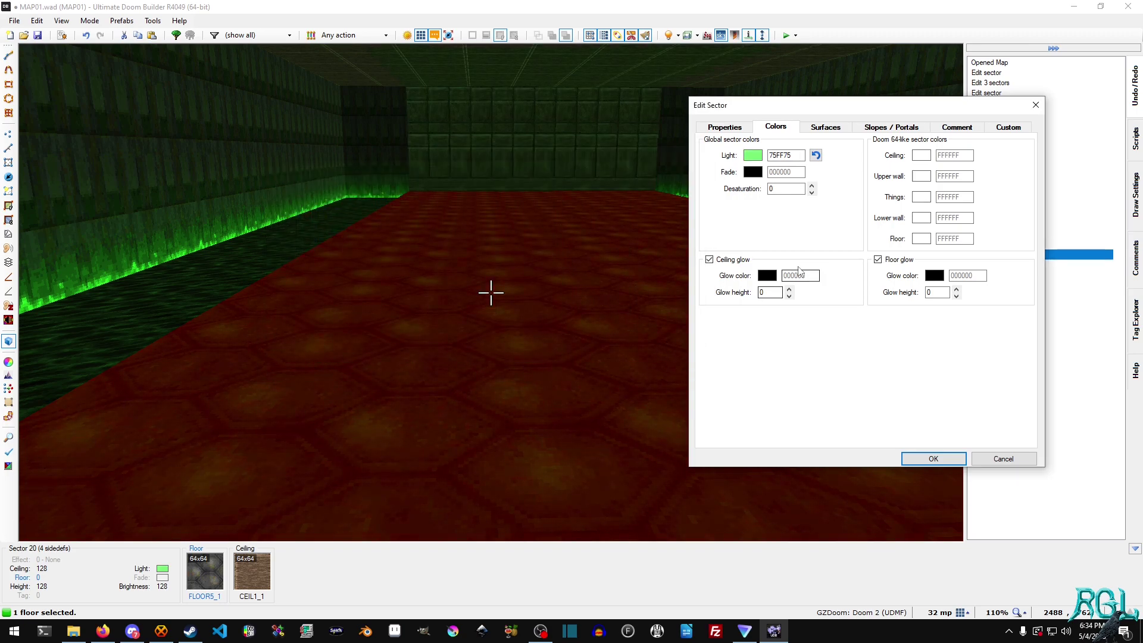
Set the central corridor sector's light to a pale green of about RGB 183, 255, 183 and apply it
left_click(756, 157)
left_click(504, 326)
left_click(753, 156)
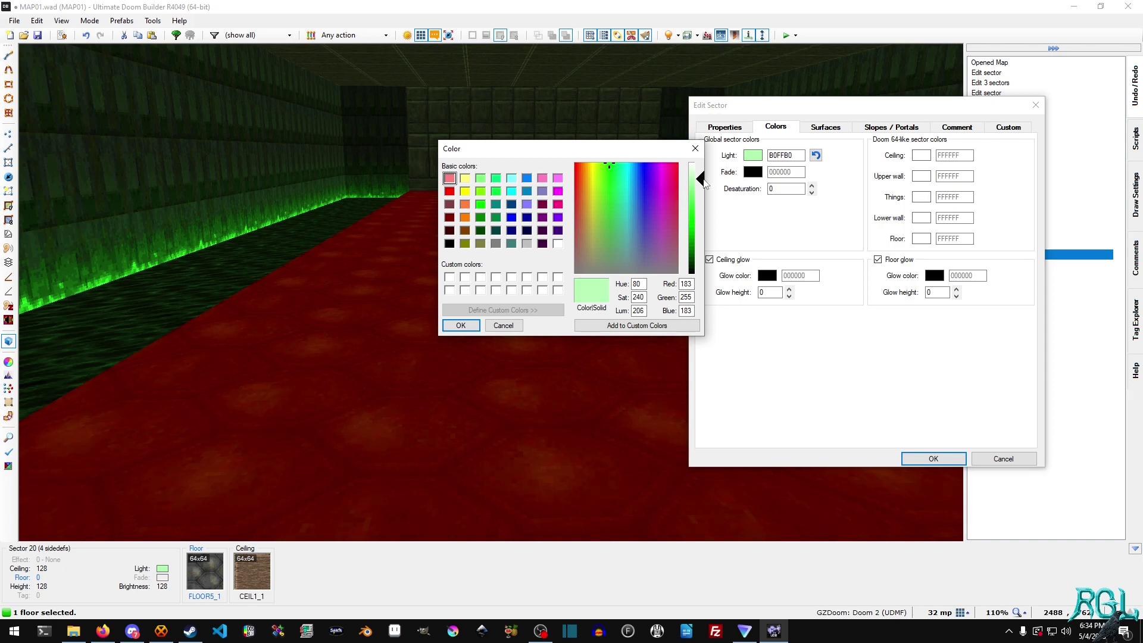
left_click(461, 326)
left_click(961, 466)
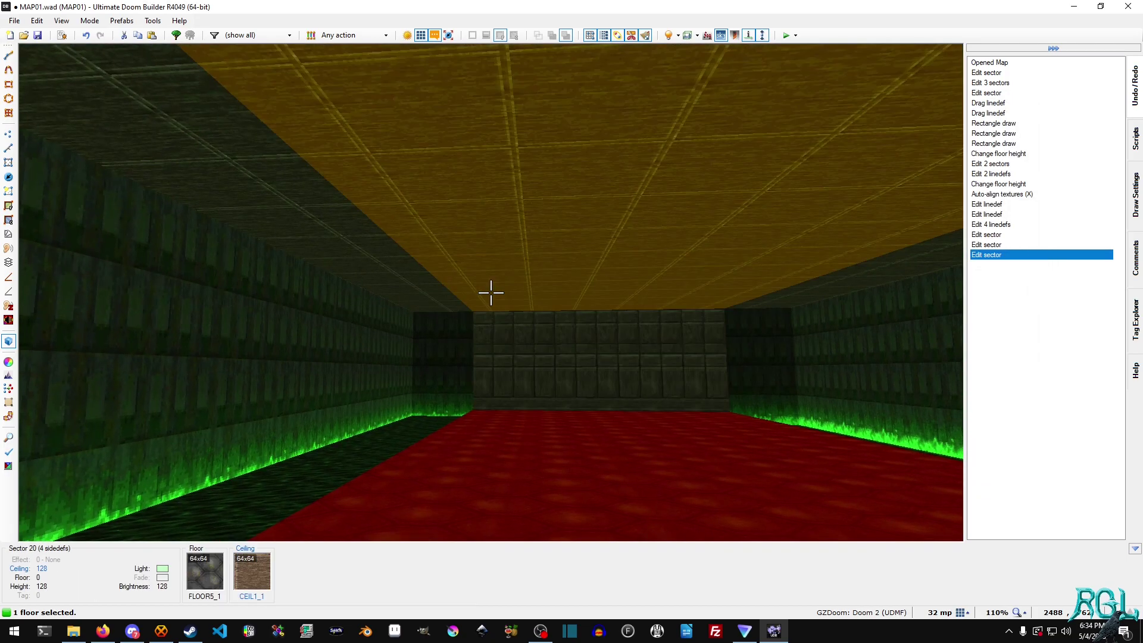
Set the back lower texture of the two missing channel edge walls beside the central floor to NUKESLAD
key("e")
key("f")
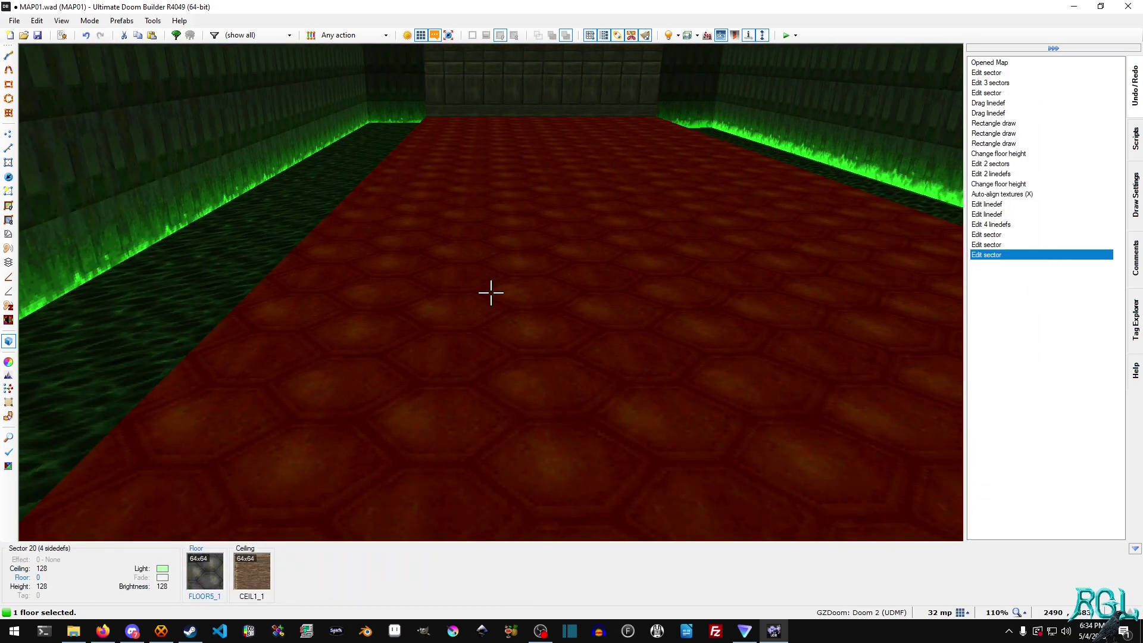
key("s")
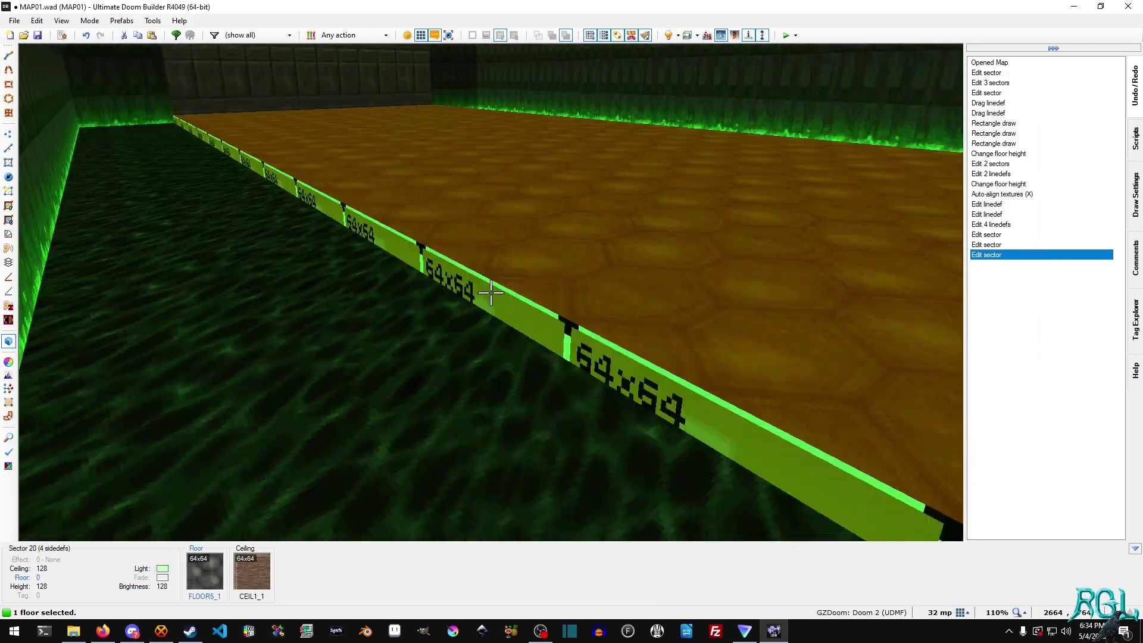
left_click(492, 293)
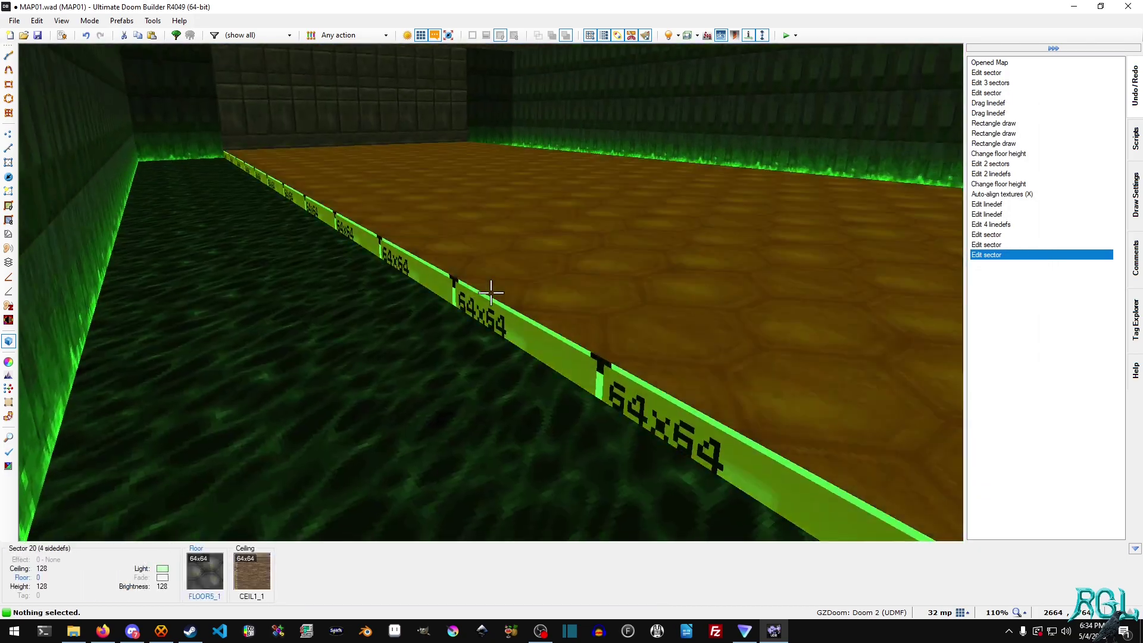
left_click(492, 293)
key("f")
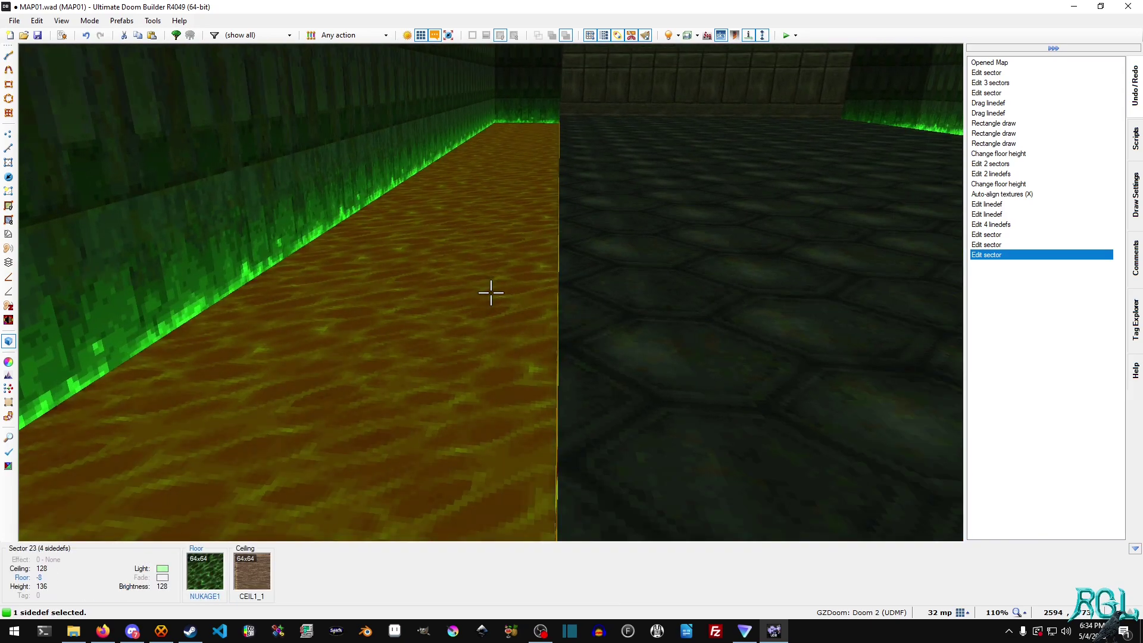
key("f")
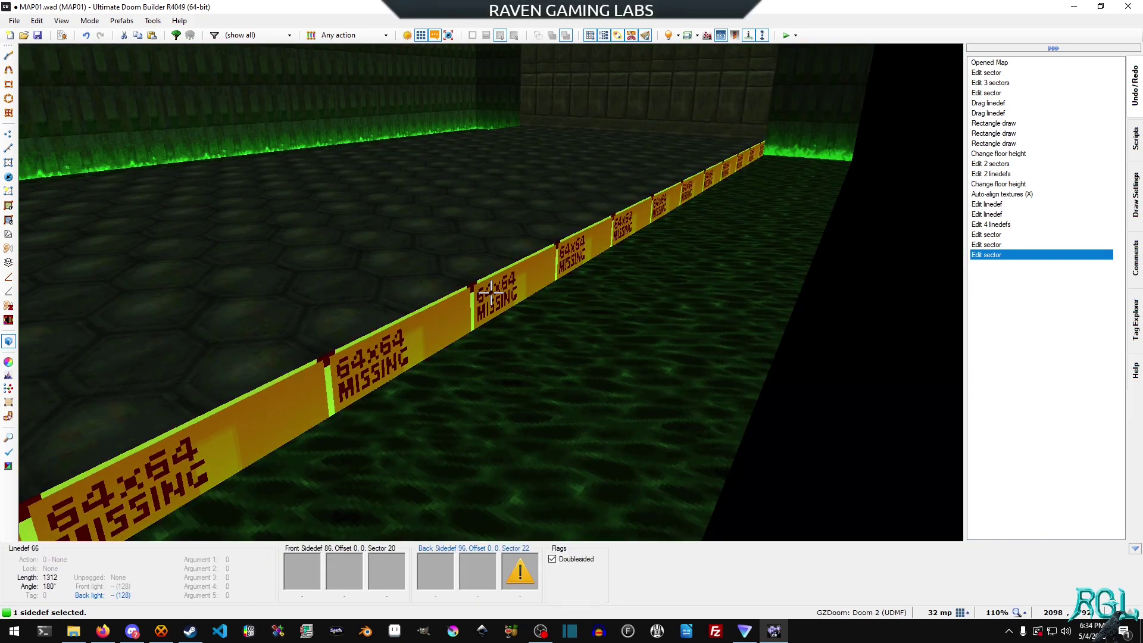
left_click(491, 293)
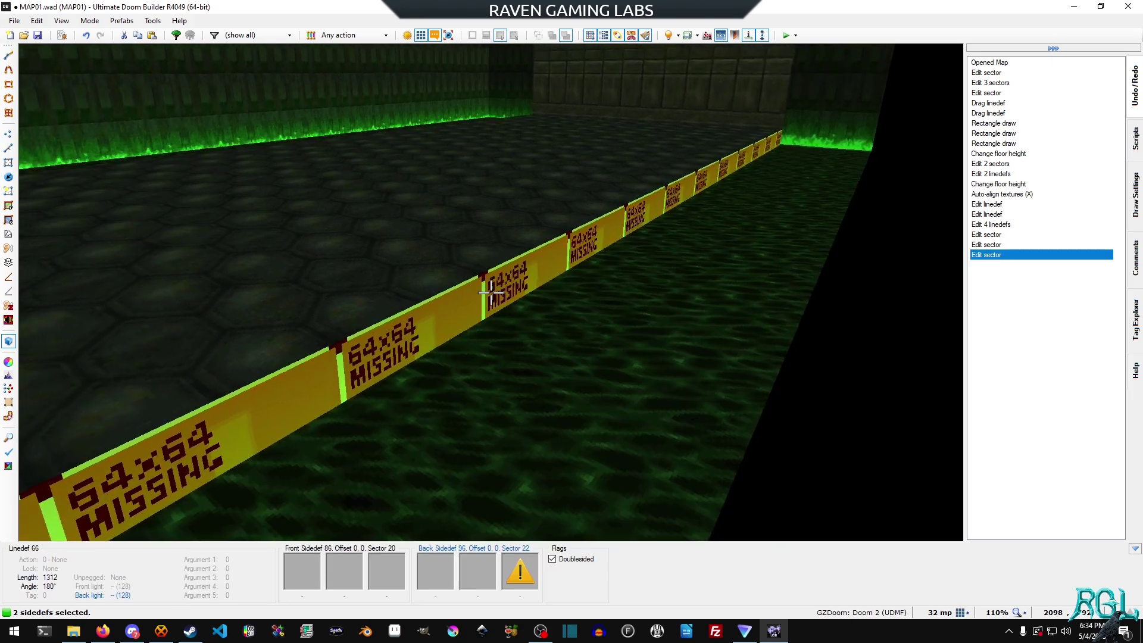
right_click(491, 293)
left_click(1050, 422)
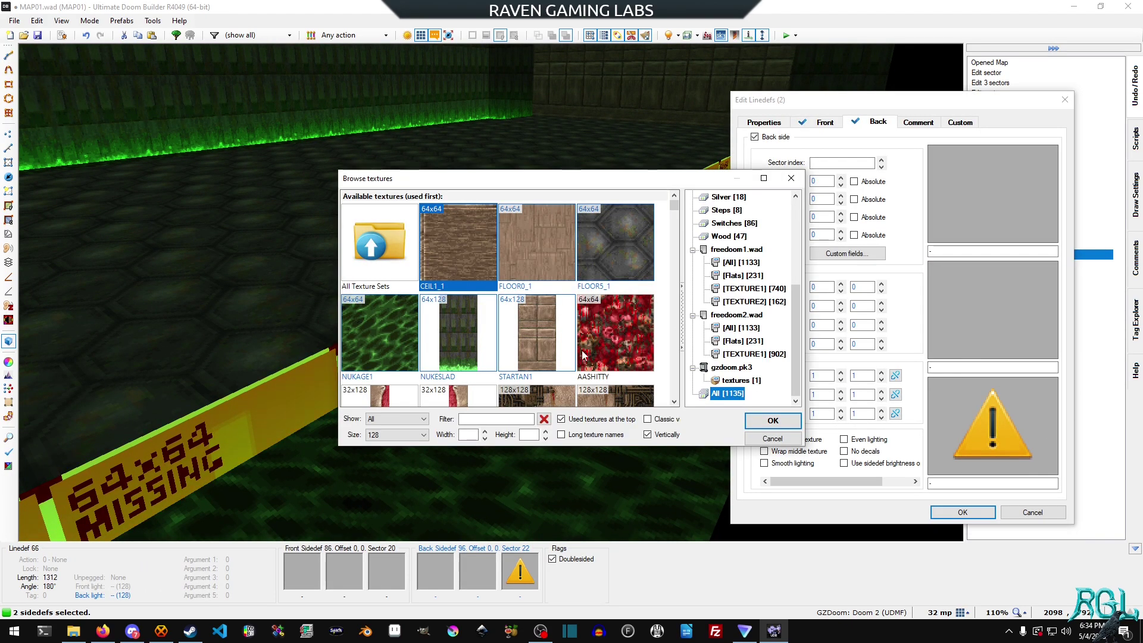
double_click(472, 341)
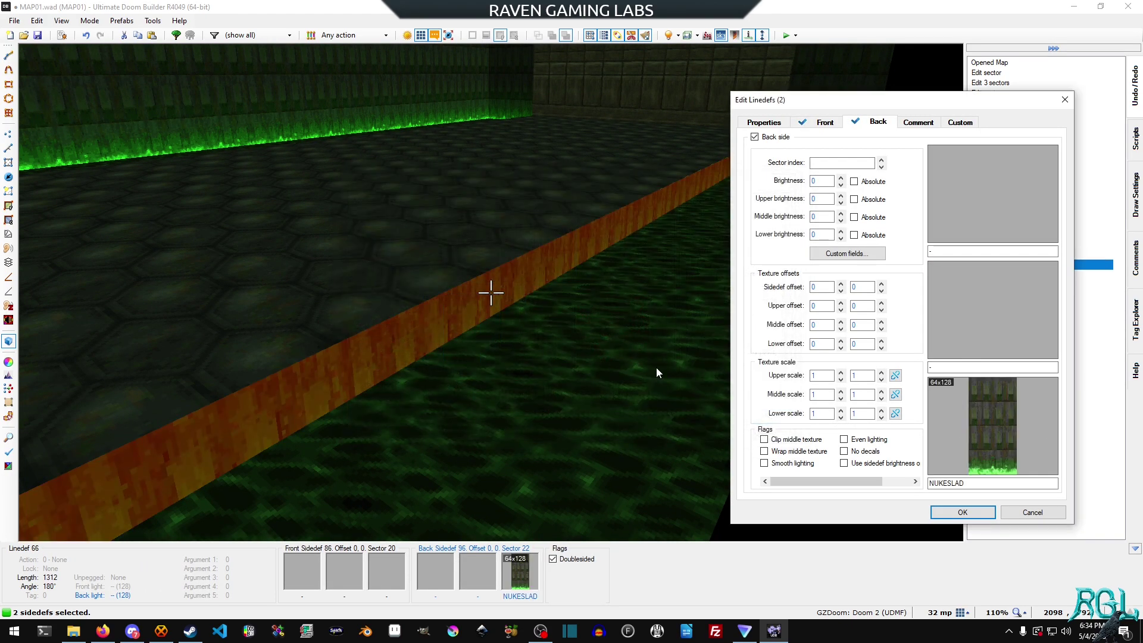
left_click(963, 513)
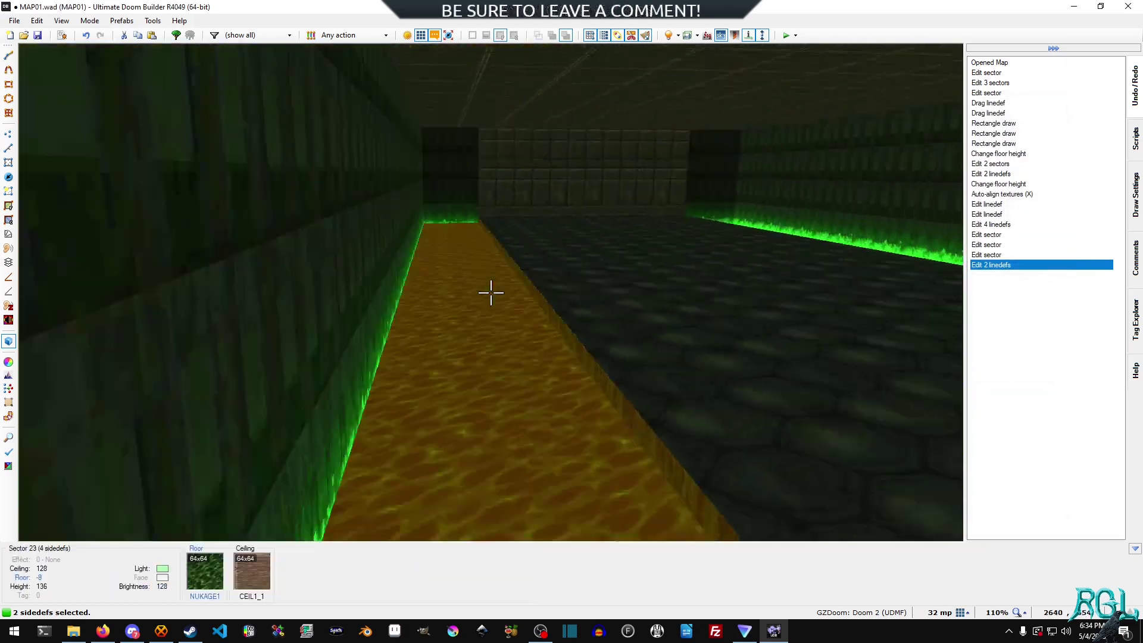
Lower the shallower nukage channel's floor height to -16 to match the opposite channel
key("s")
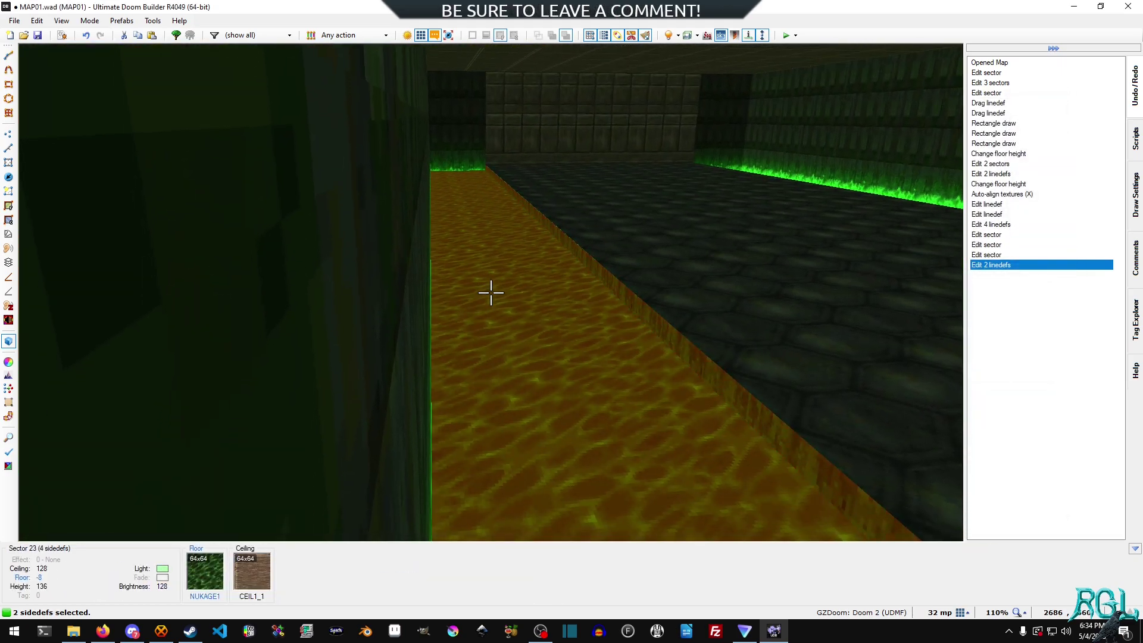
left_click(491, 292)
scroll(491, 292, "up", 1)
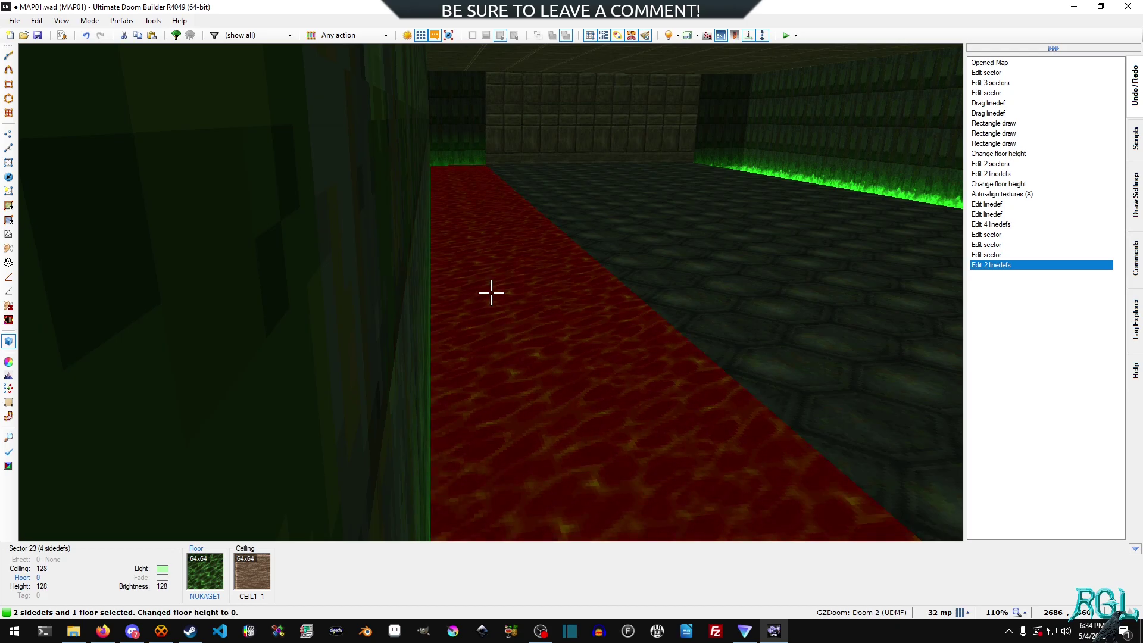
scroll(491, 292, "down", 2)
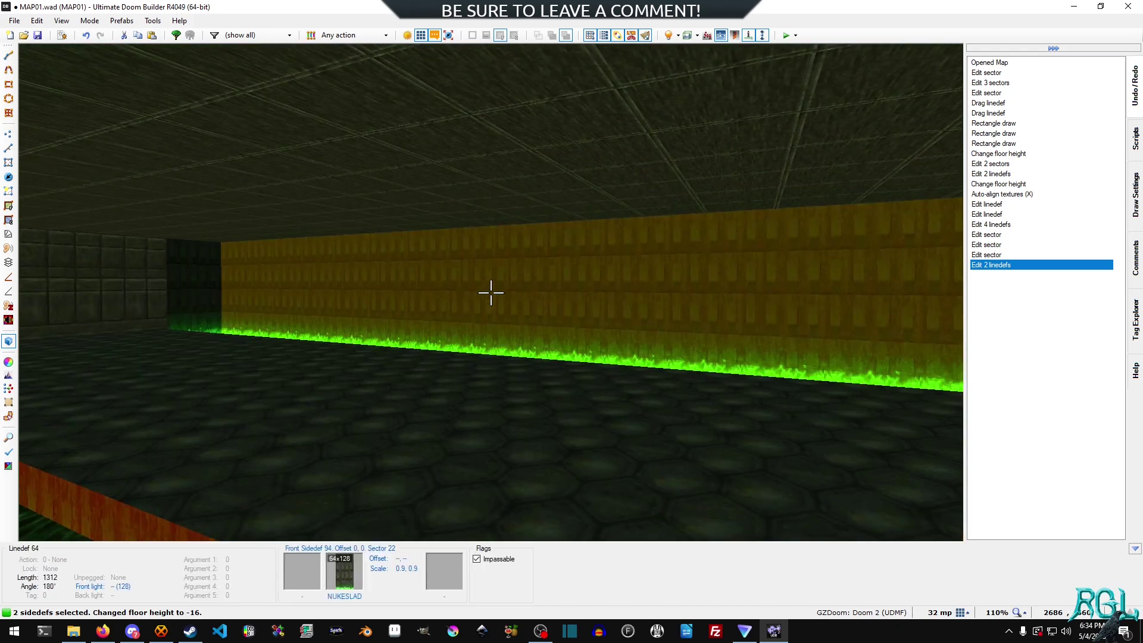
key("e")
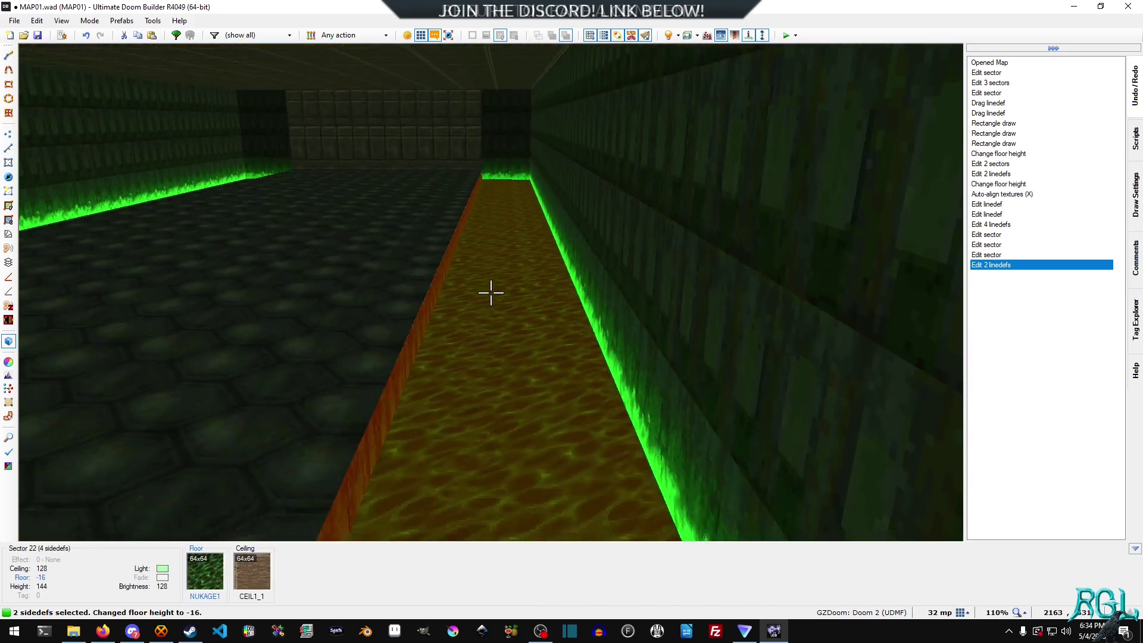
key("s")
key("f")
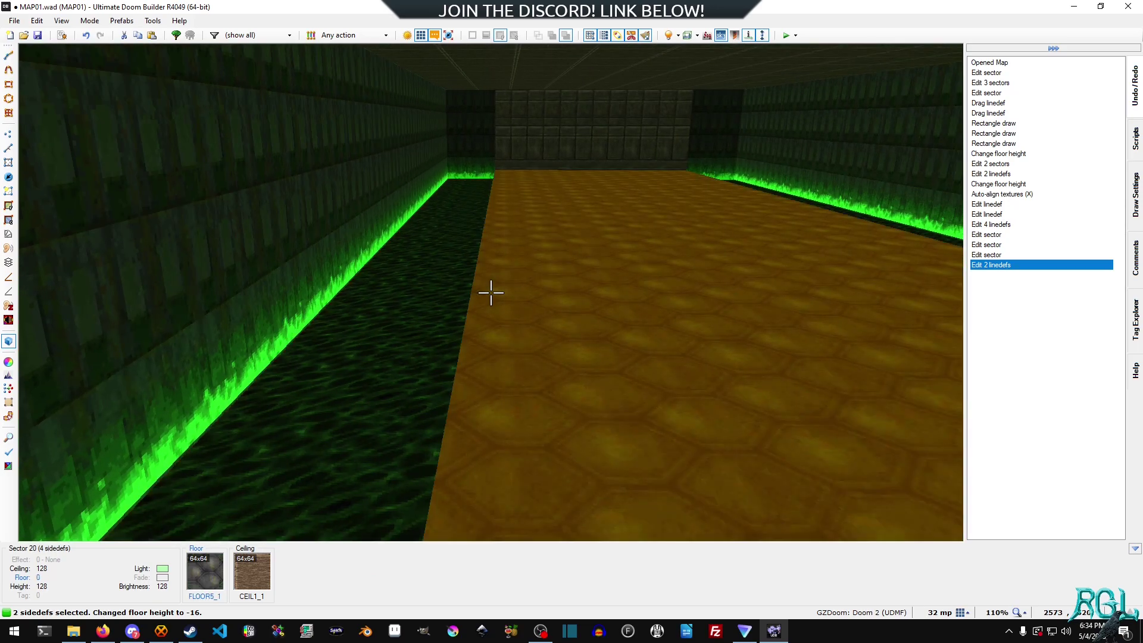
key("f")
key("d")
key("e")
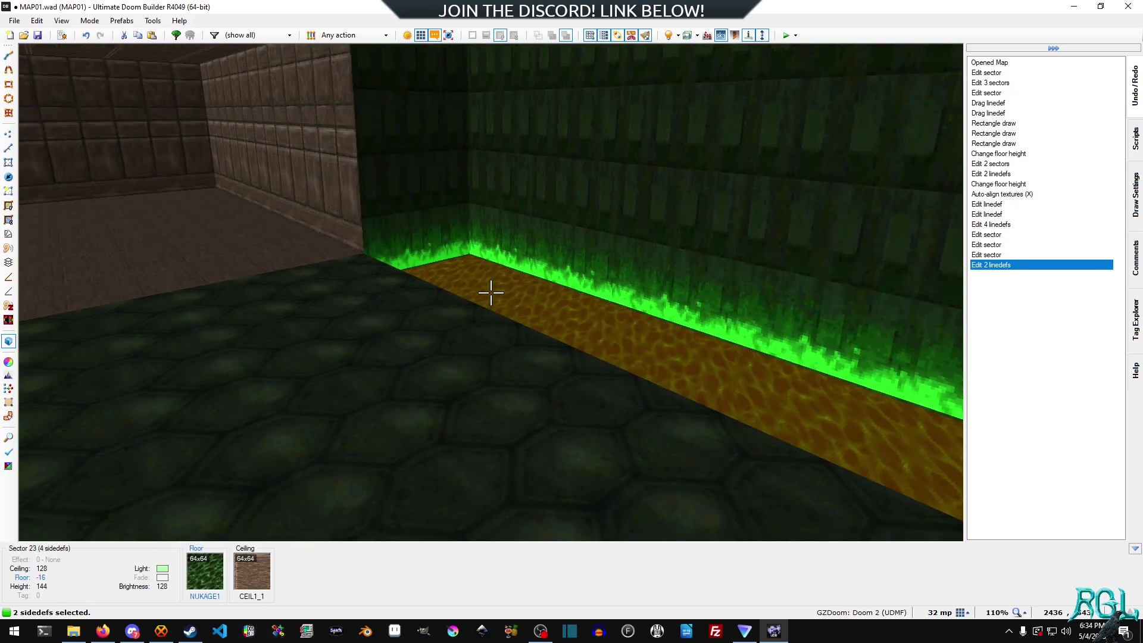
Run the map in-game and walk through the nukage corridor to examine its green-tinted light, walls and ceiling
mouse_move(491, 292)
key("w")
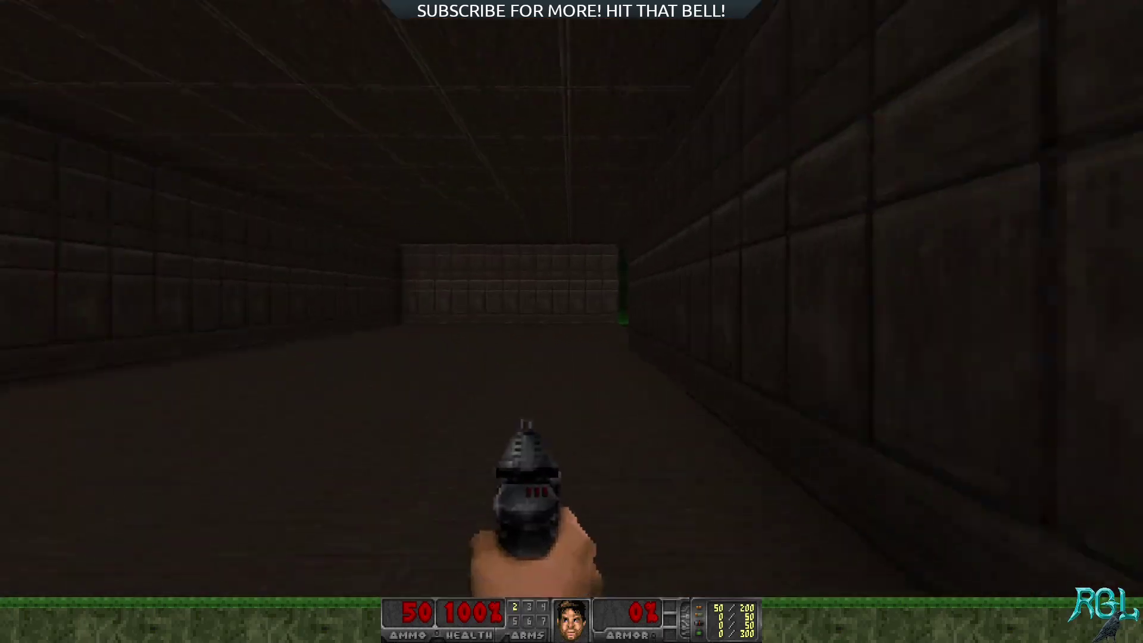
key("w")
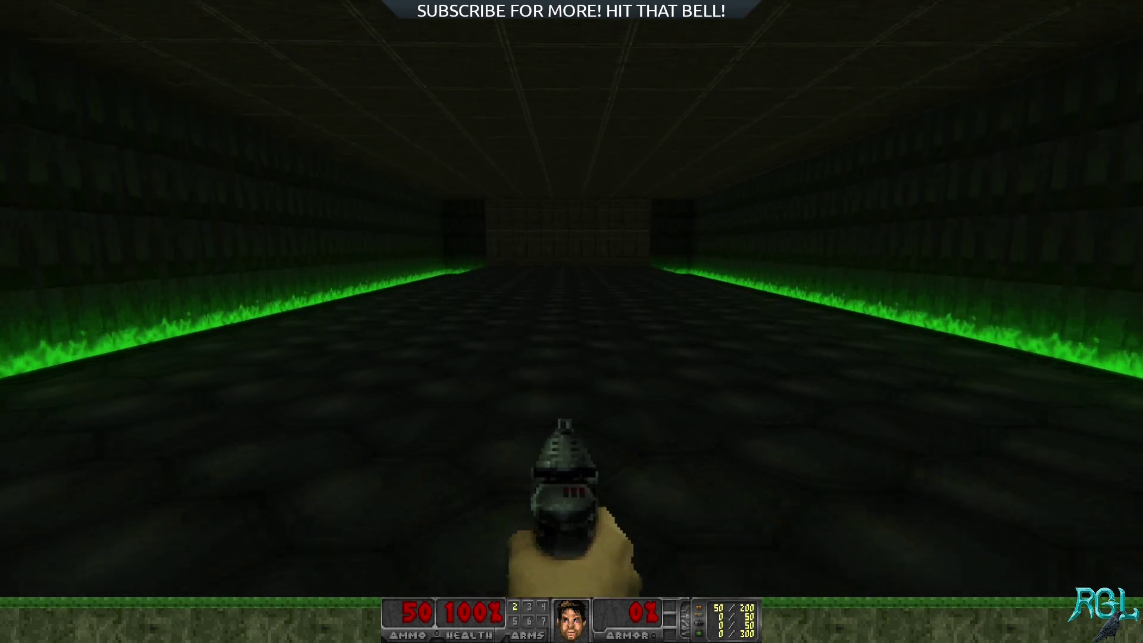
key("d")
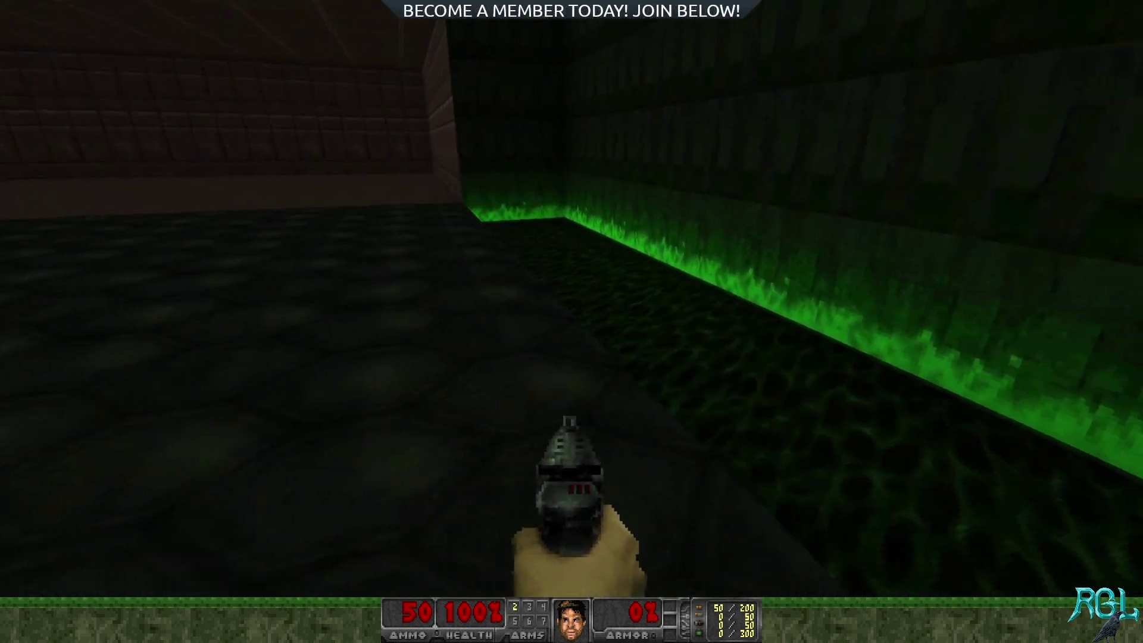
key("w")
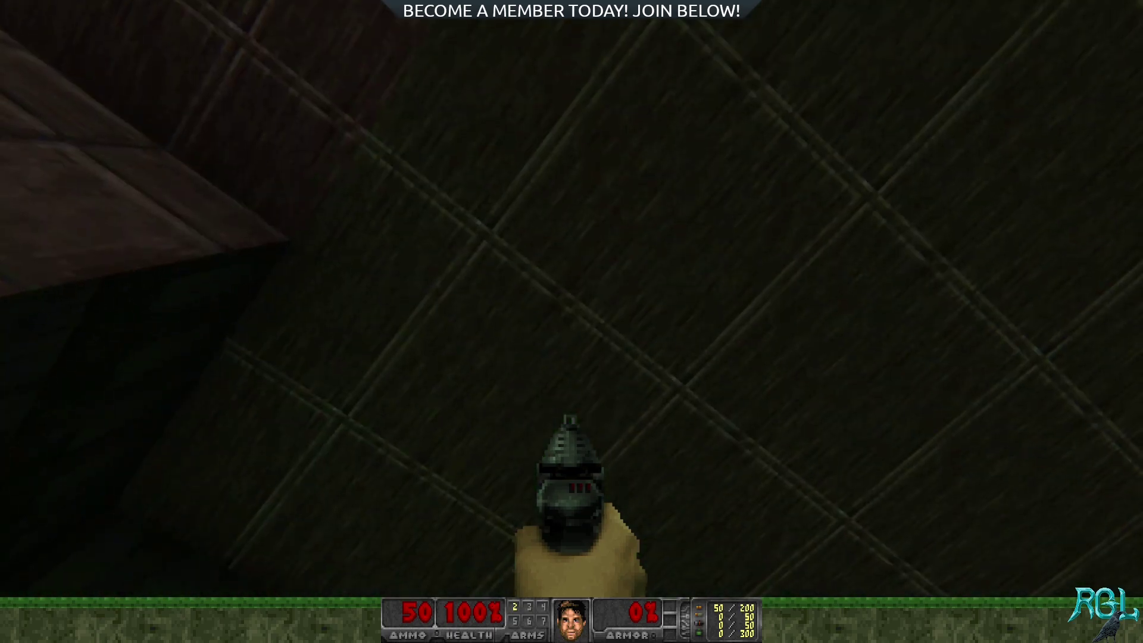
Walk the nukage corridor's full length in-game to inspect the dark NUKESLAD walls and both channels, and return to the map editor
key("w")
key("d")
key("w")
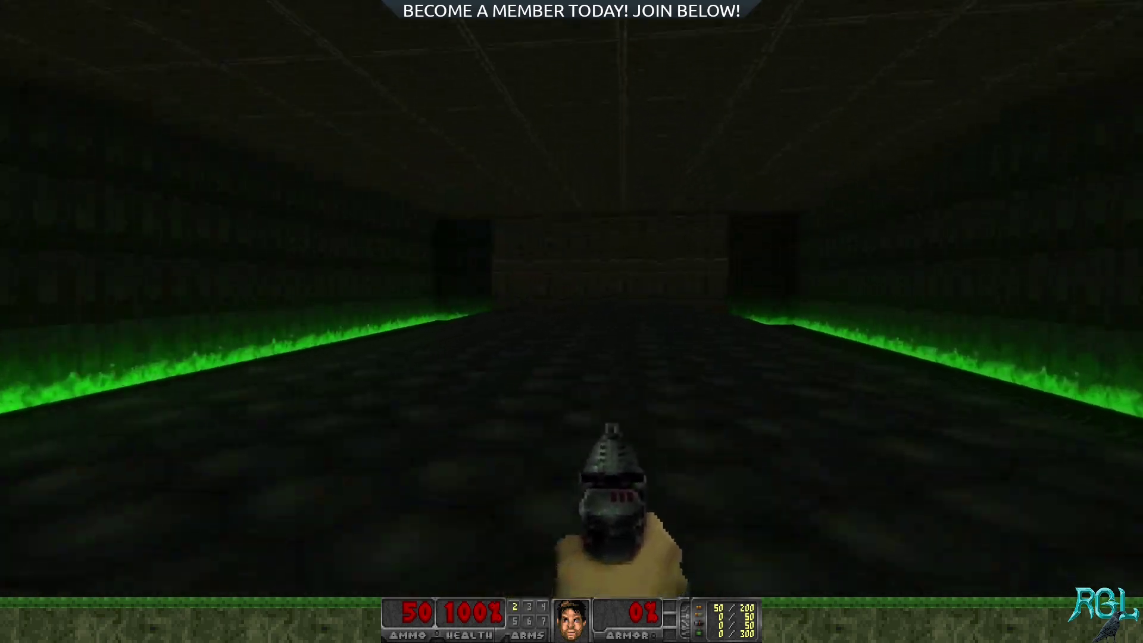
key("w")
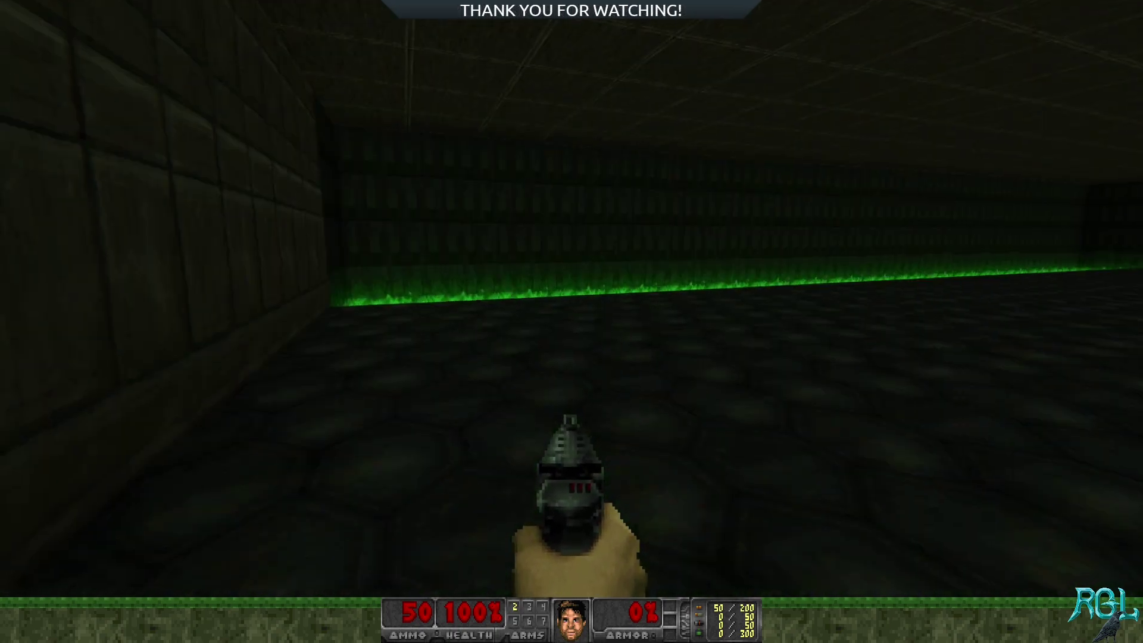
key("w")
key("w")
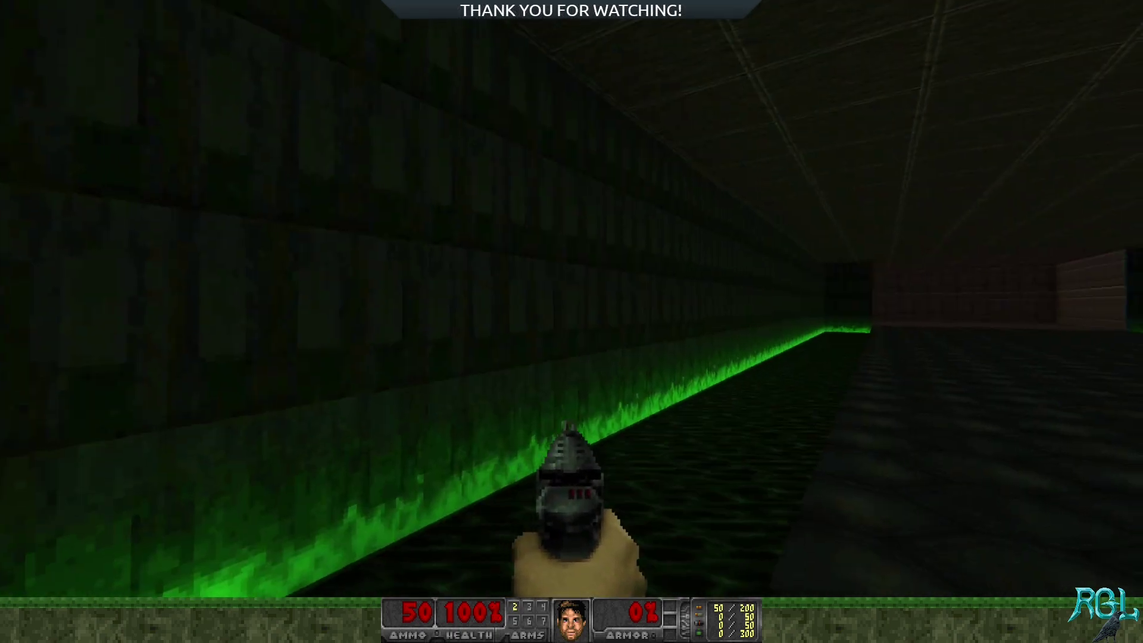
key("w")
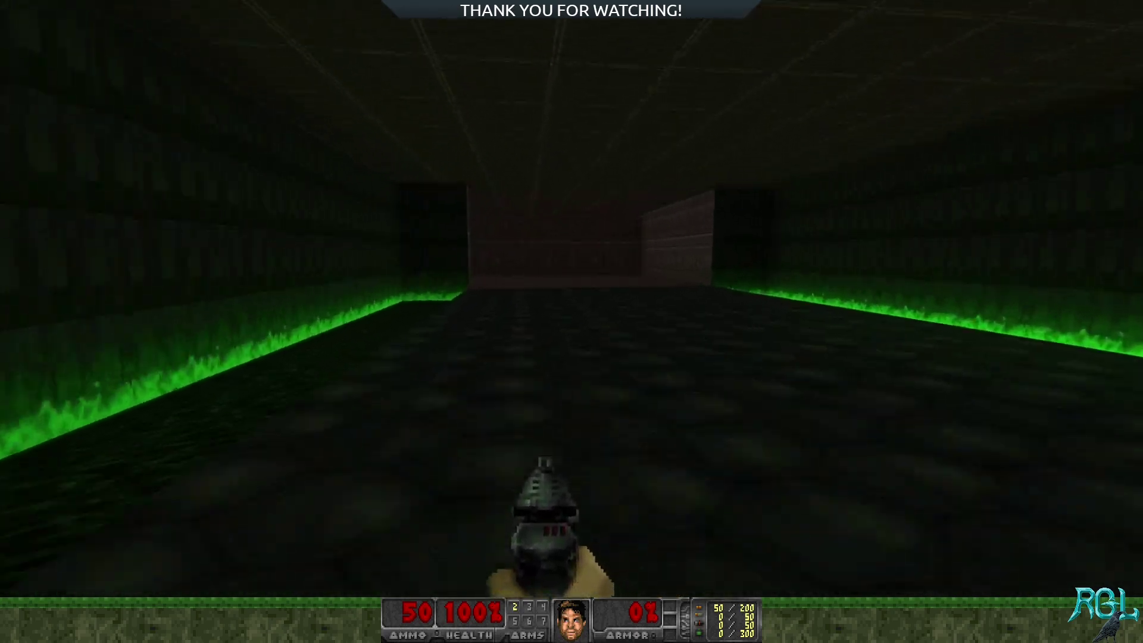
key("w")
key("ctrl")
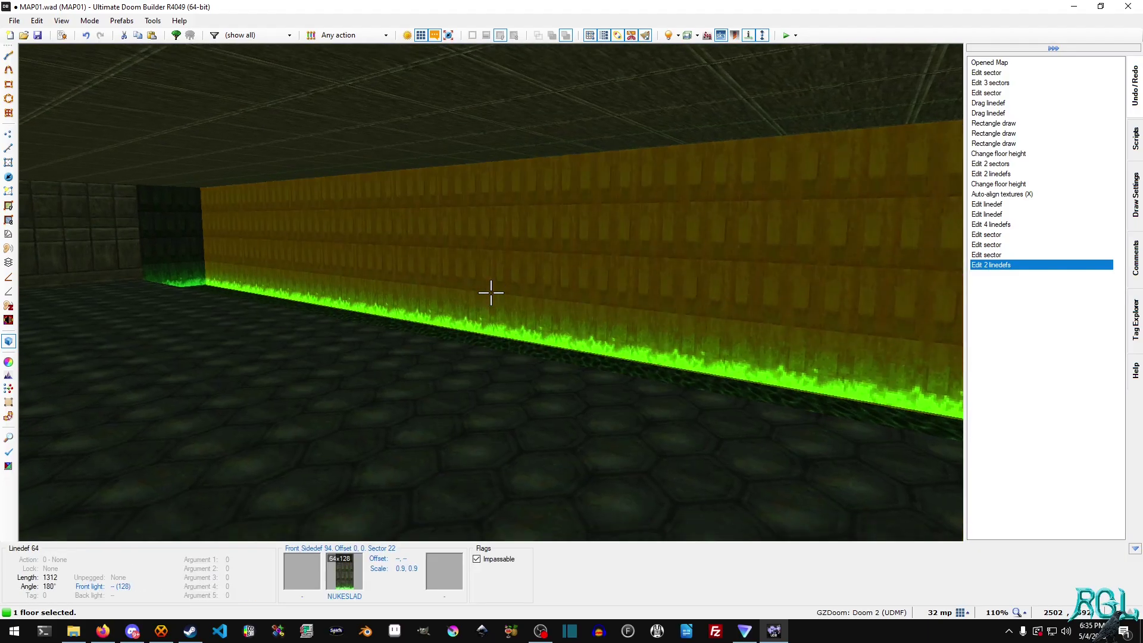
Give both nukage channel sectors a ceiling glow of colour 008000, height 160, and a floor glow of colour 008000, height 48
key("s")
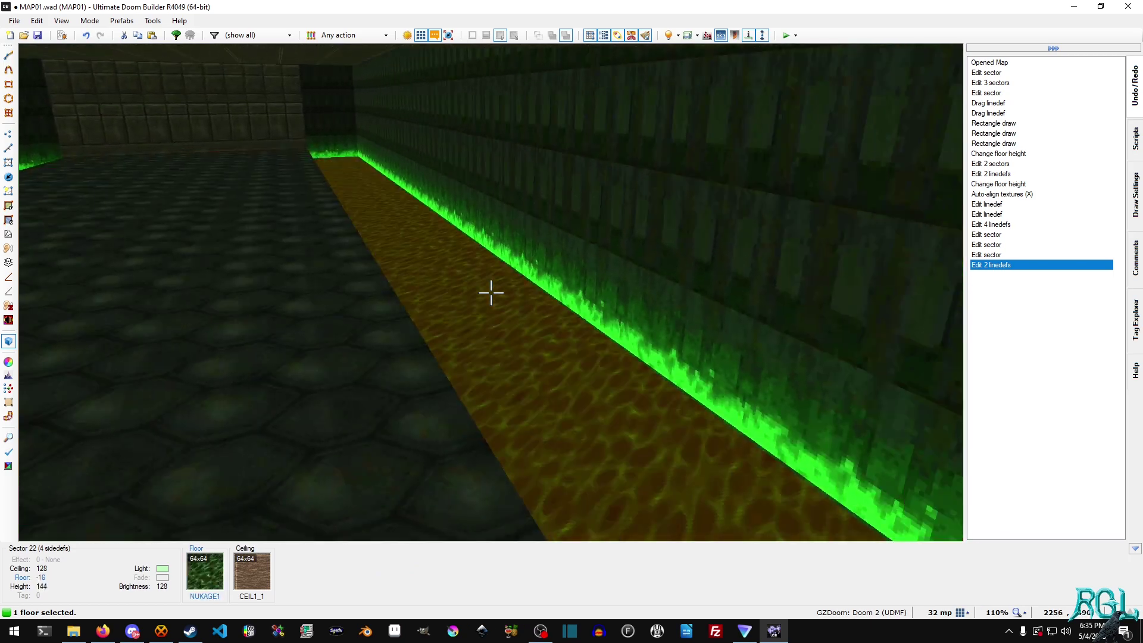
left_click(491, 292)
right_click(491, 293)
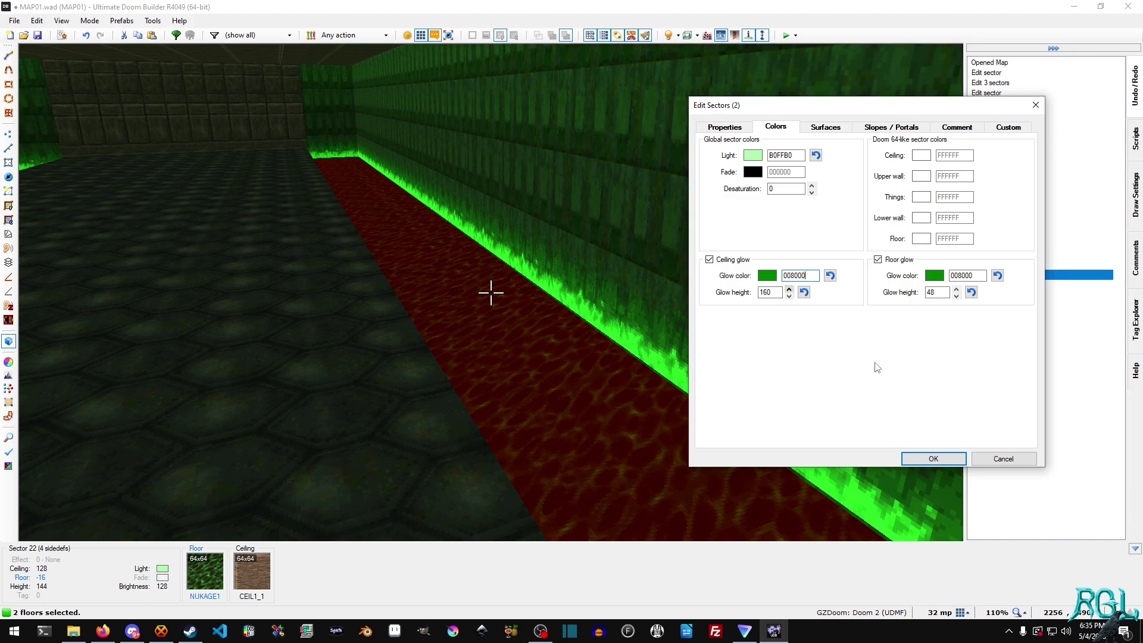
left_click(947, 461)
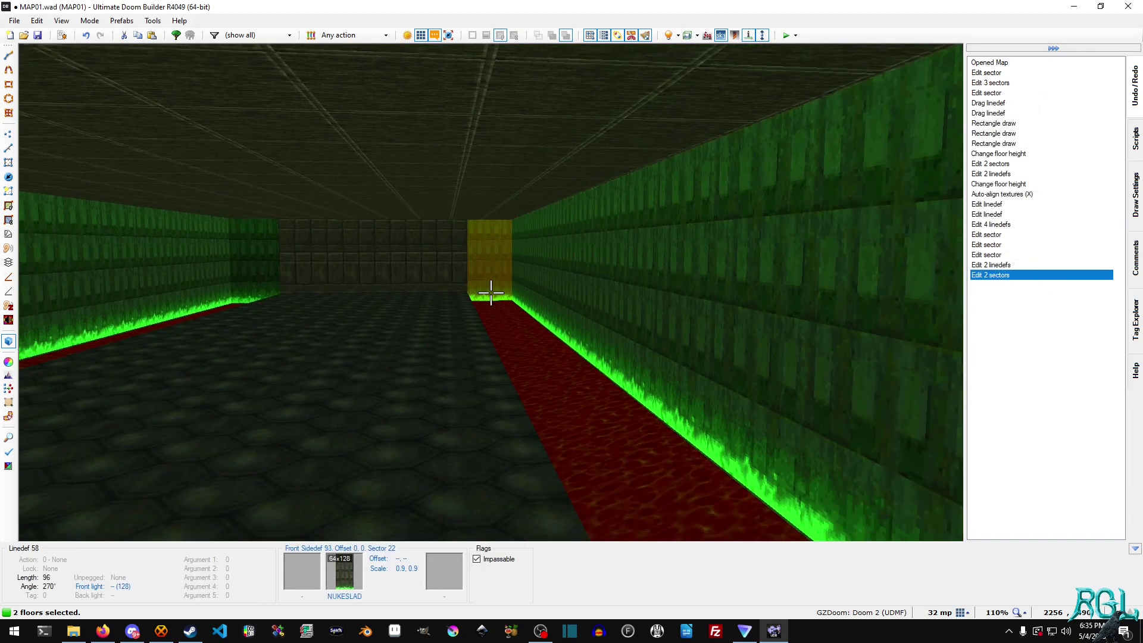
Auto-align the NUKESLAD wall textures horizontally from the channel's short end wall, and deselect both nukage floors
key("shift+a")
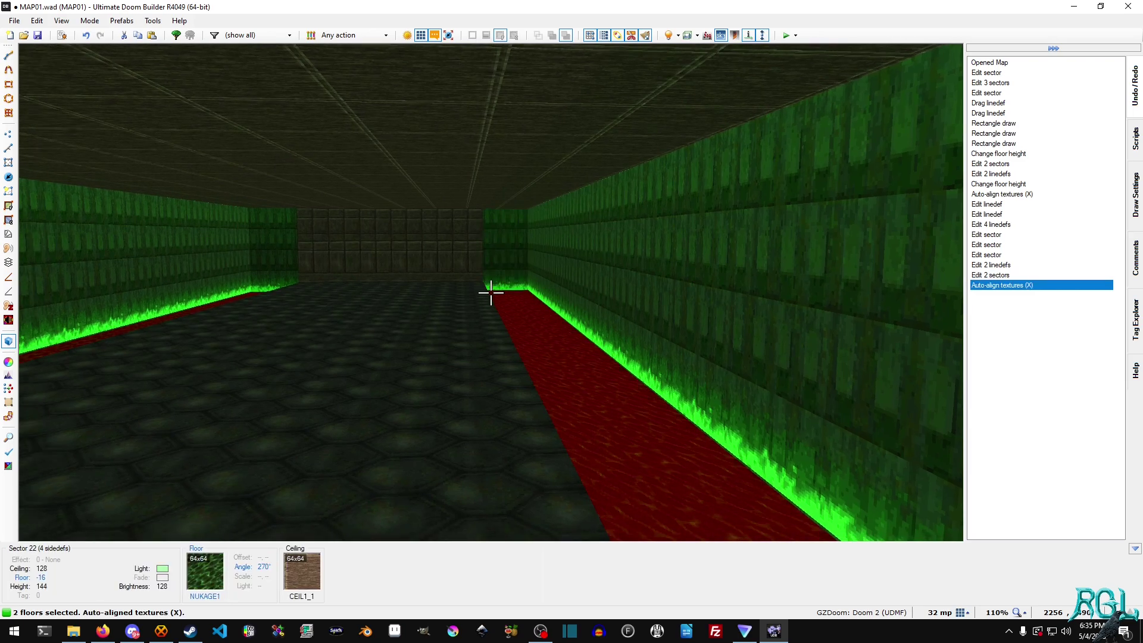
left_click(491, 293)
left_click(491, 293)
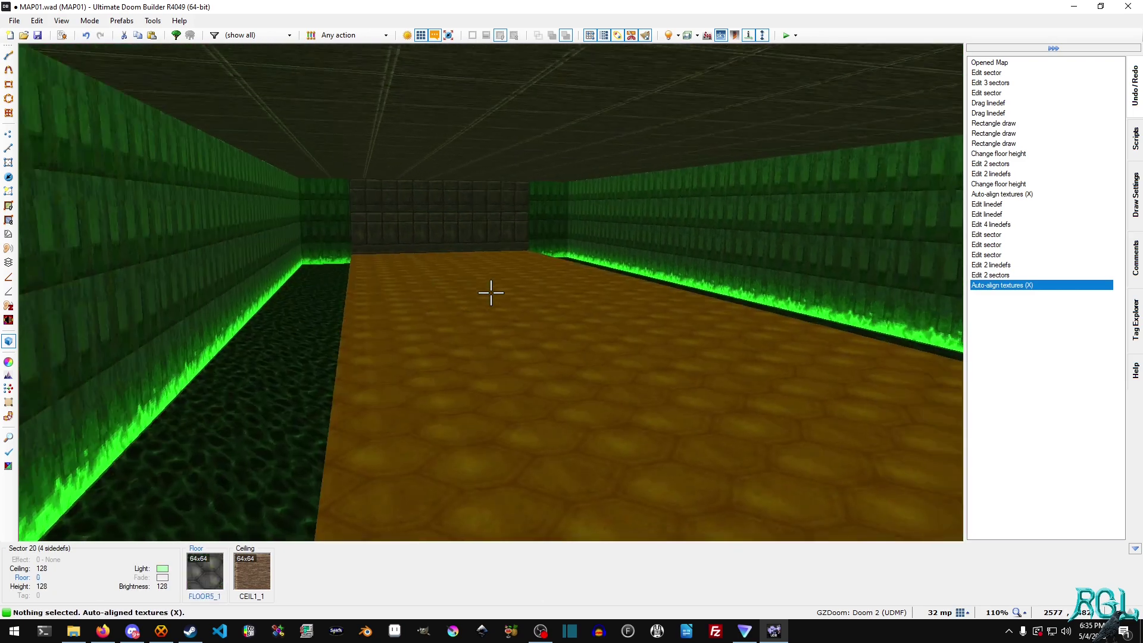
Examine the glowing corridor and its brown entrance area in 3D, and review the whole map layout in the 2D linedefs view
key("s")
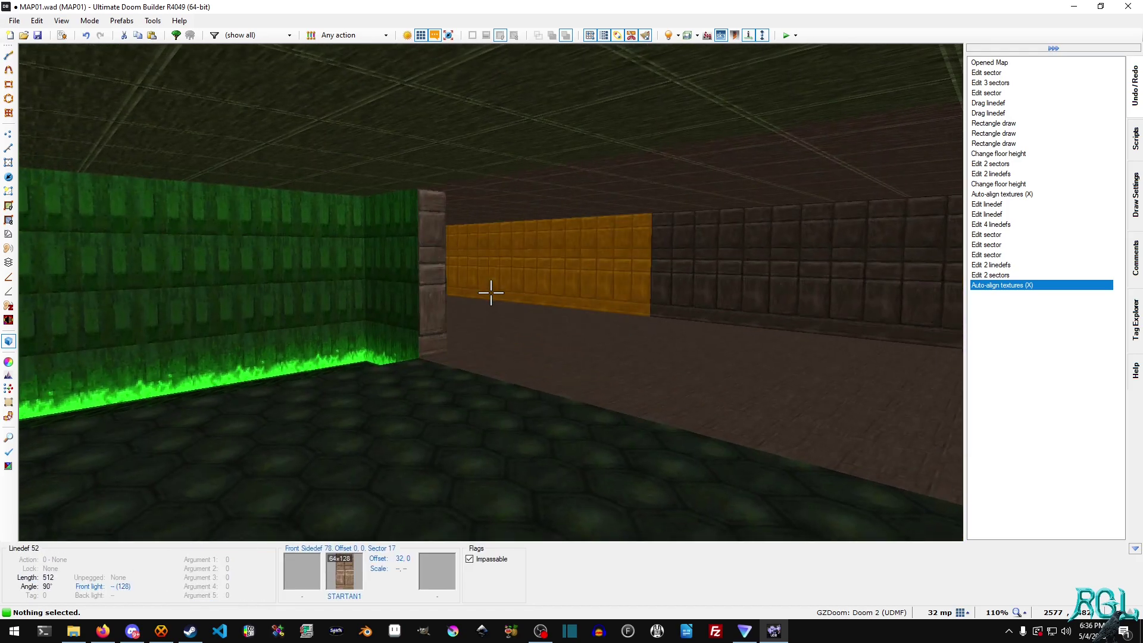
key("q")
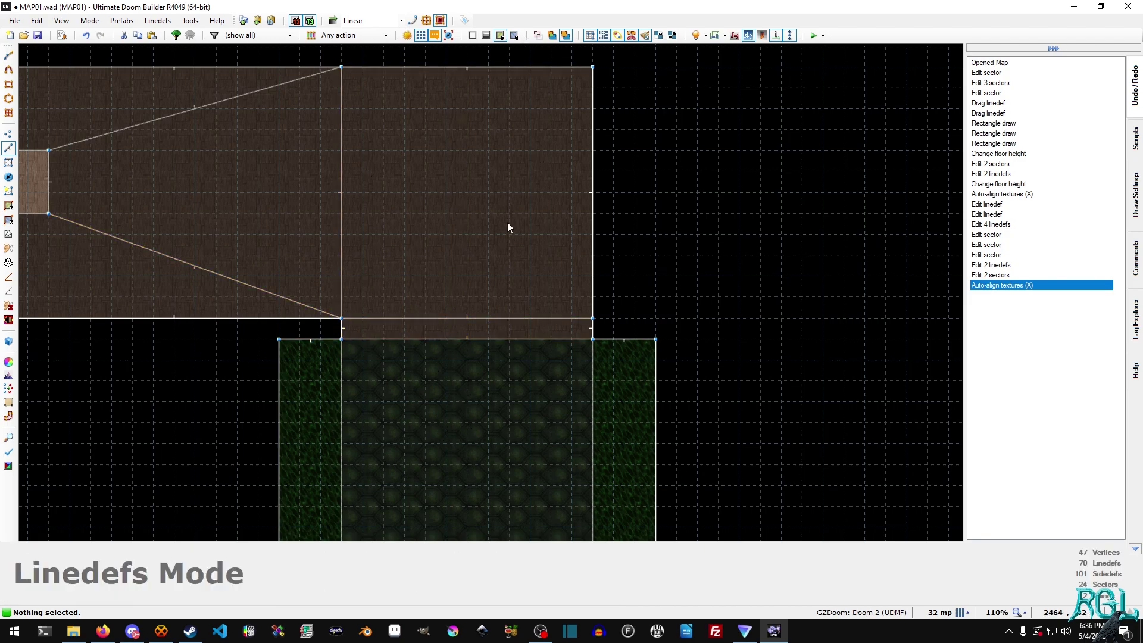
scroll(591, 491, "down", 4)
middle_click_drag(548, 502, 548, 215)
middle_click_drag(551, 368, 545, 329)
scroll(544, 297, "down", 4)
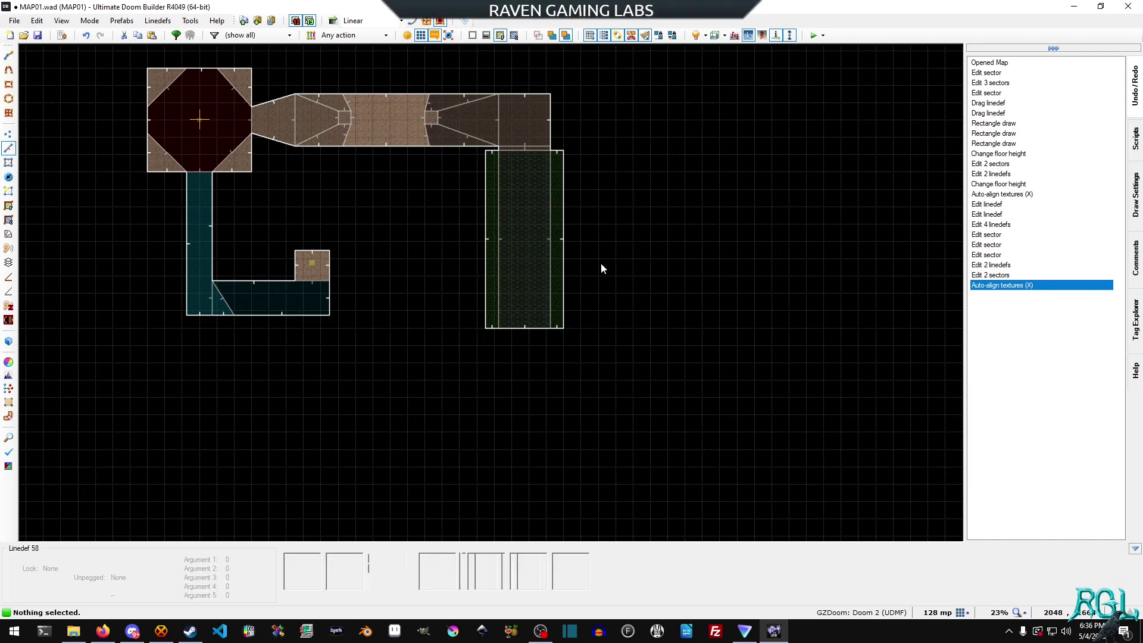
scroll(530, 259, "up", 5)
key("w")
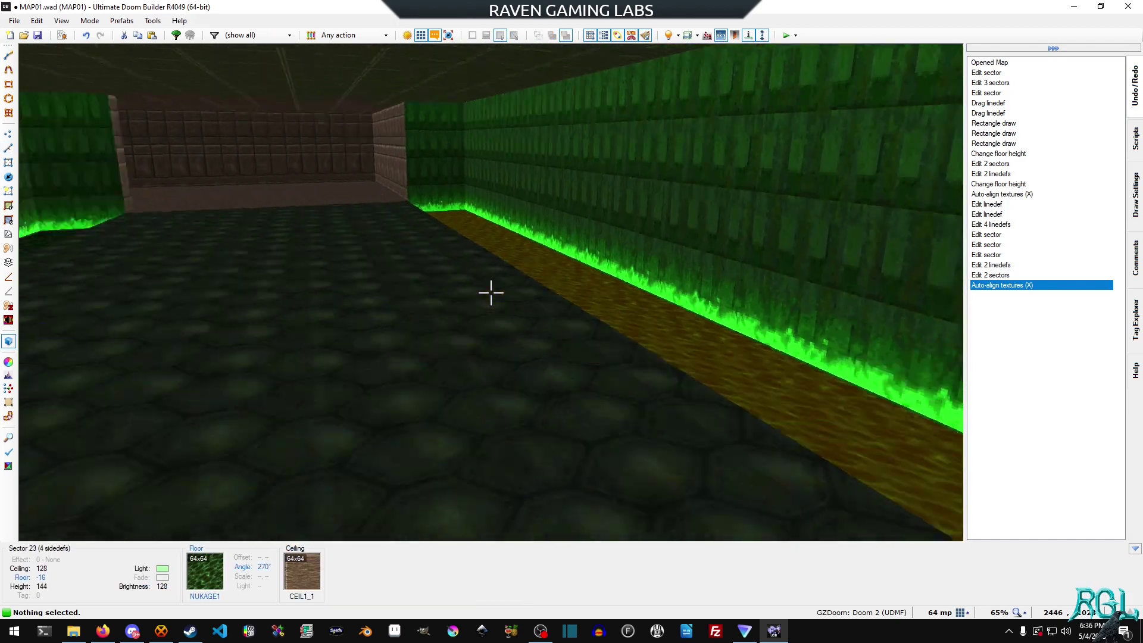
key("w")
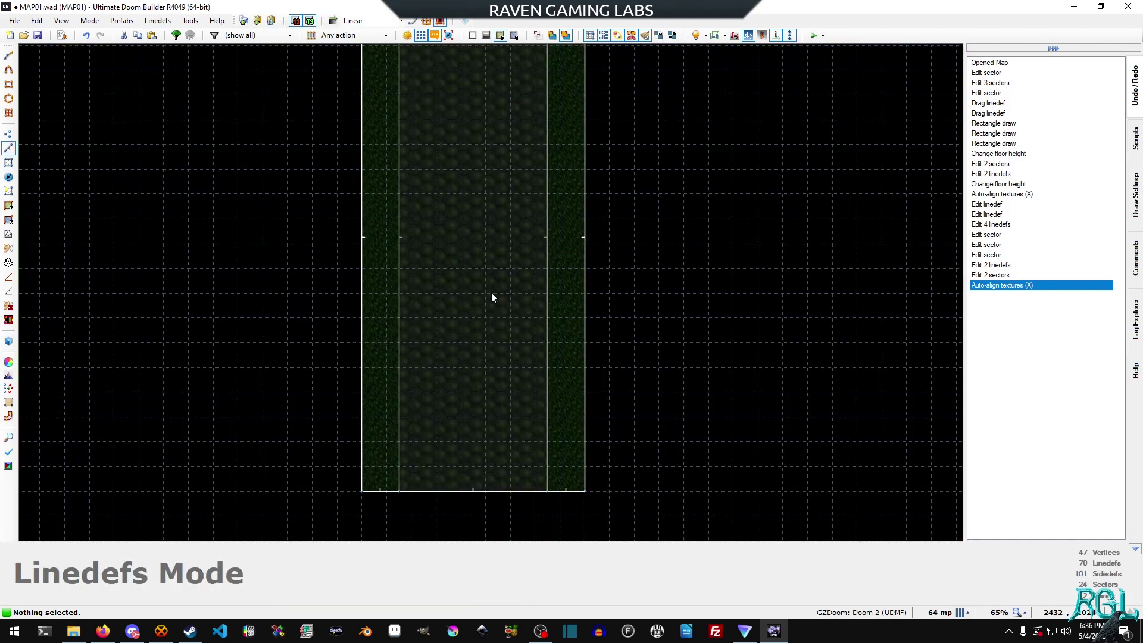
scroll(491, 294, "down", 3)
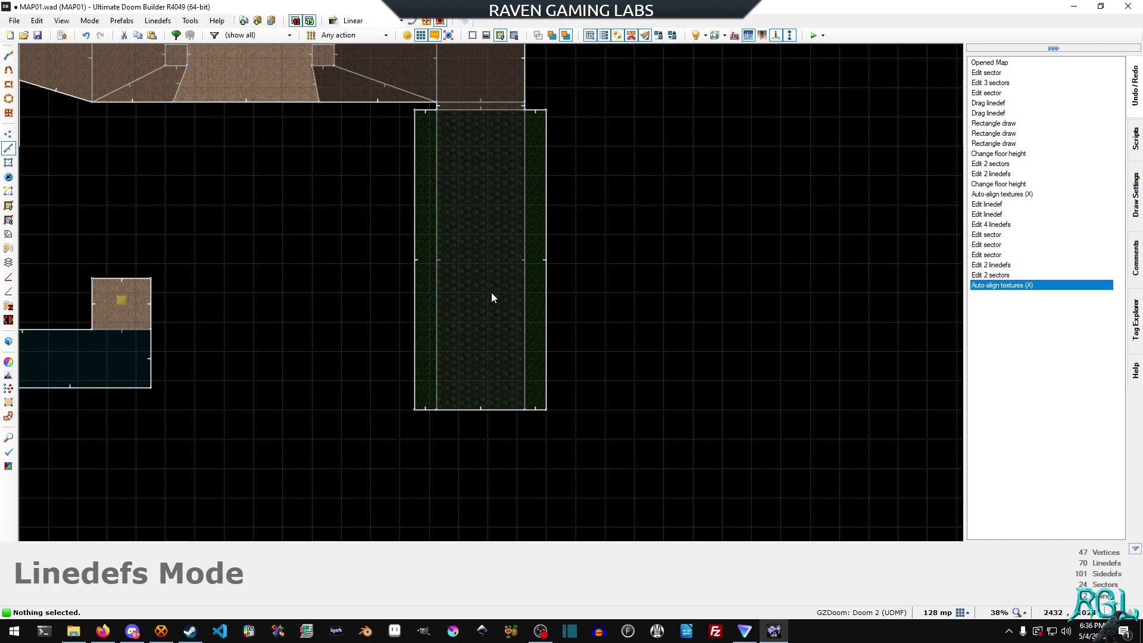